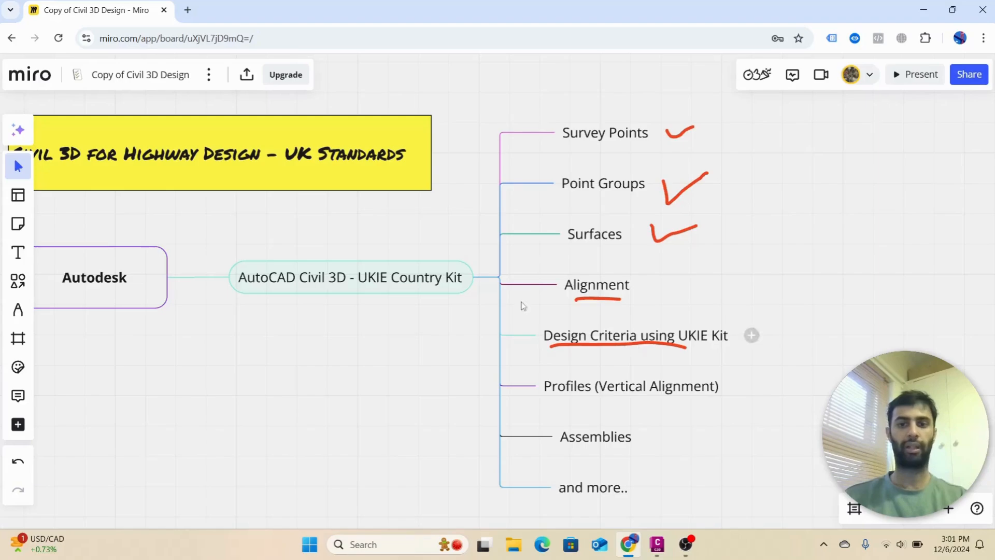
Search the web for "dmrb" in a new browser tab and close that tab after viewing the results
click(188, 10)
text(dmrd)
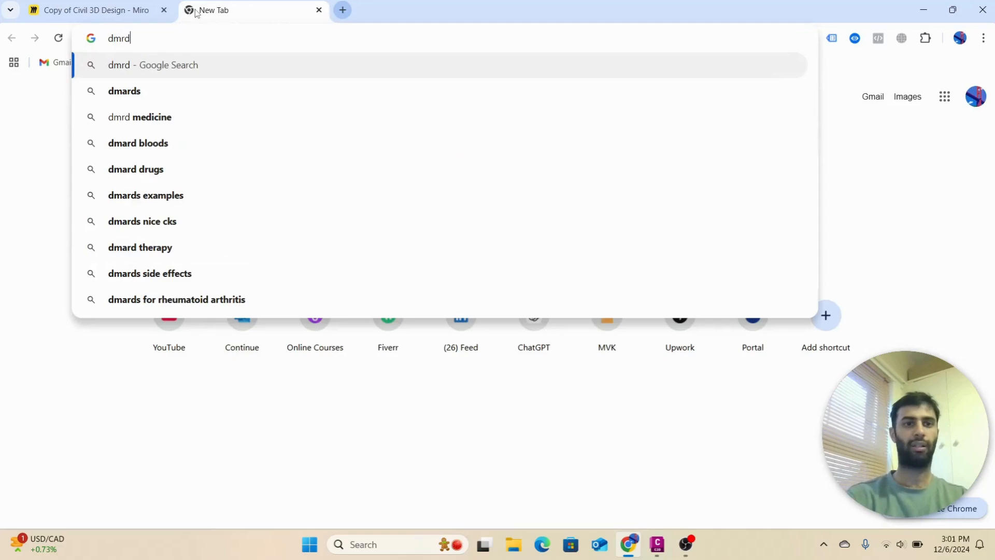
key(BackSpace)
key(Return)
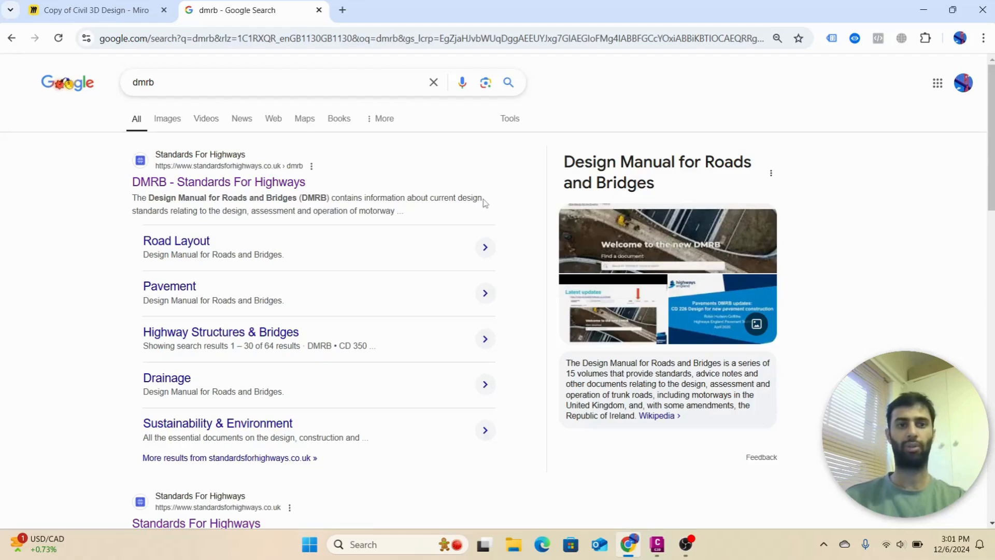
key(ctrl+w)
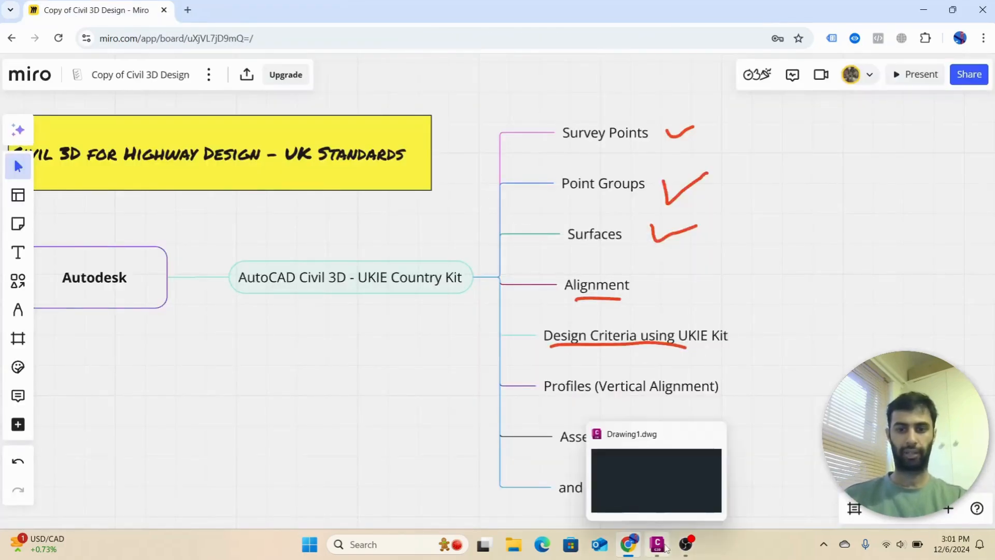
Switch to Civil 3D and open the drawing Surfaces_C3D_2.0
click(667, 547)
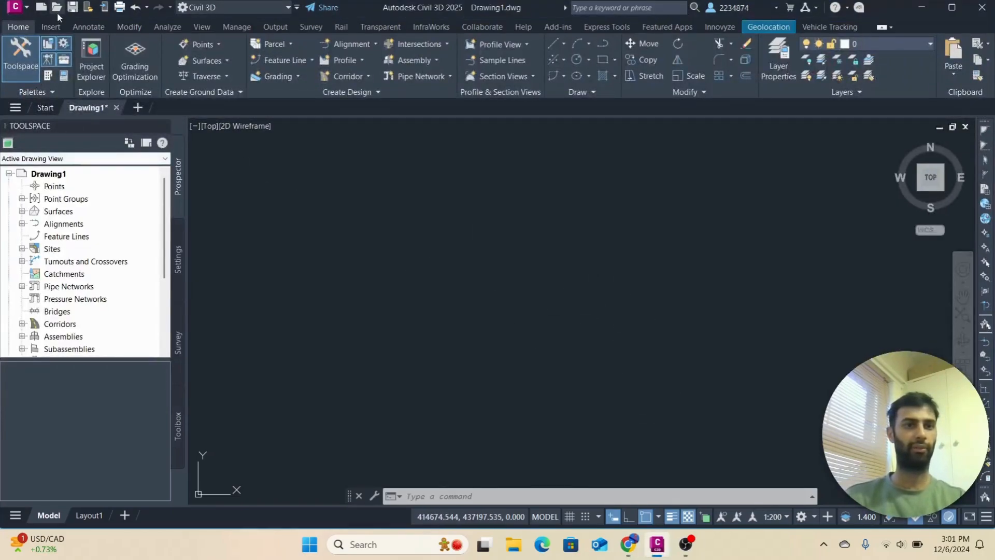
key(ctrl+o)
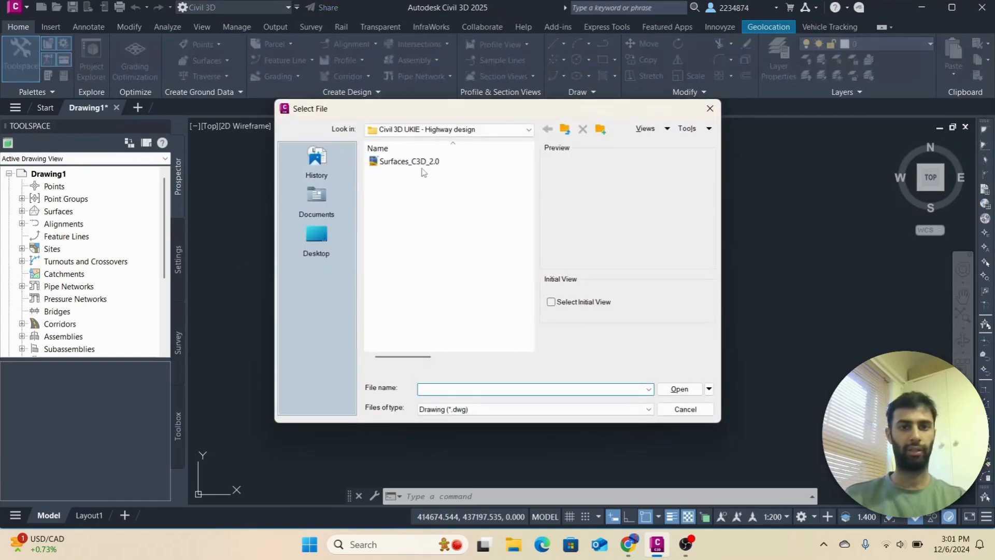
click(417, 162)
click(685, 409)
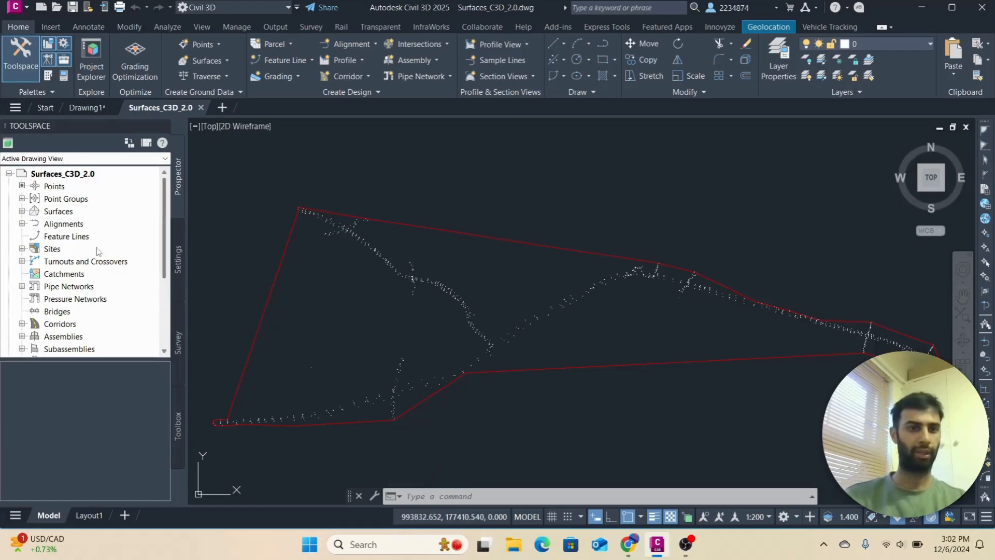
Set the _All Points point group's point style to _No Display and its point label style to <none>
click(54, 189)
click(57, 199)
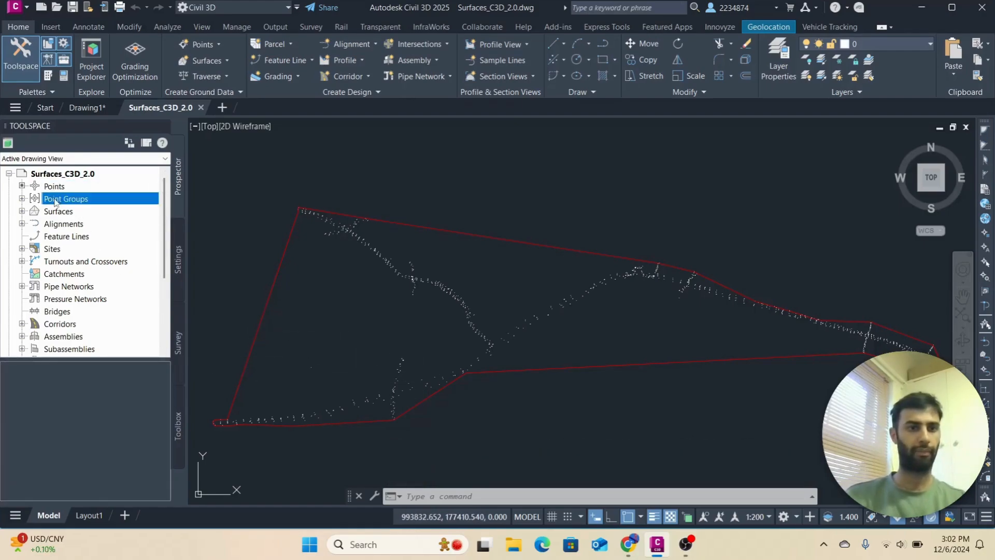
click(22, 198)
click(74, 214)
click(85, 224)
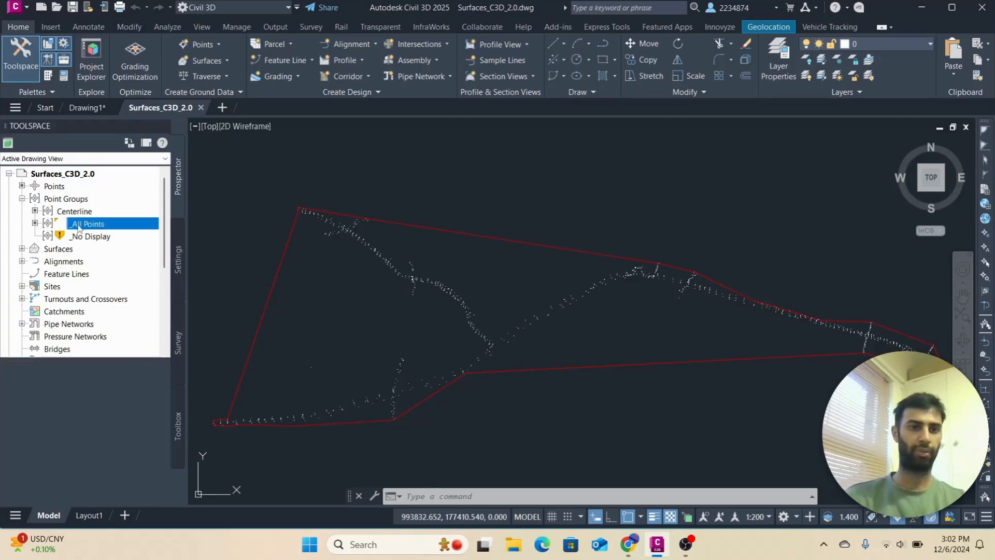
right_click(101, 228)
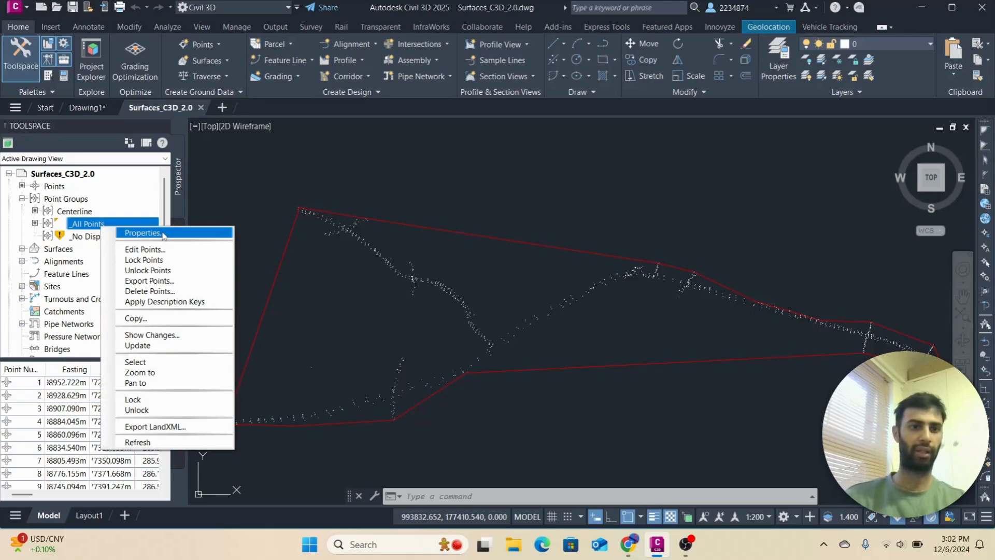
click(162, 234)
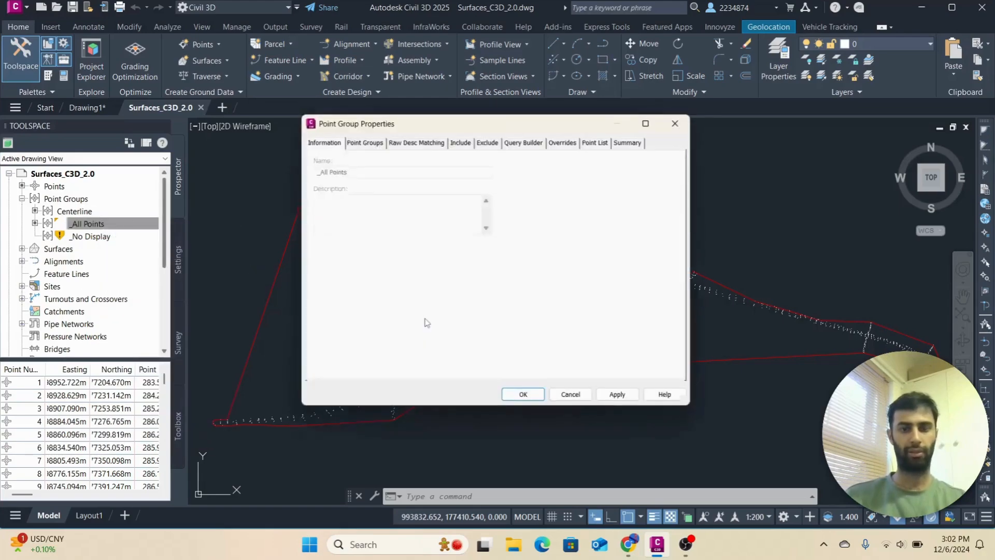
click(350, 259)
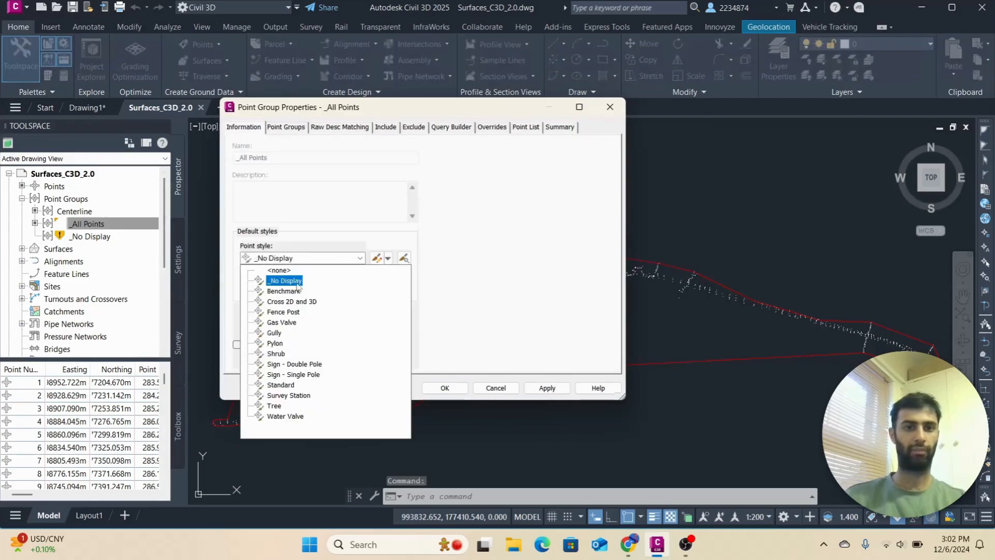
click(282, 270)
click(298, 287)
click(283, 299)
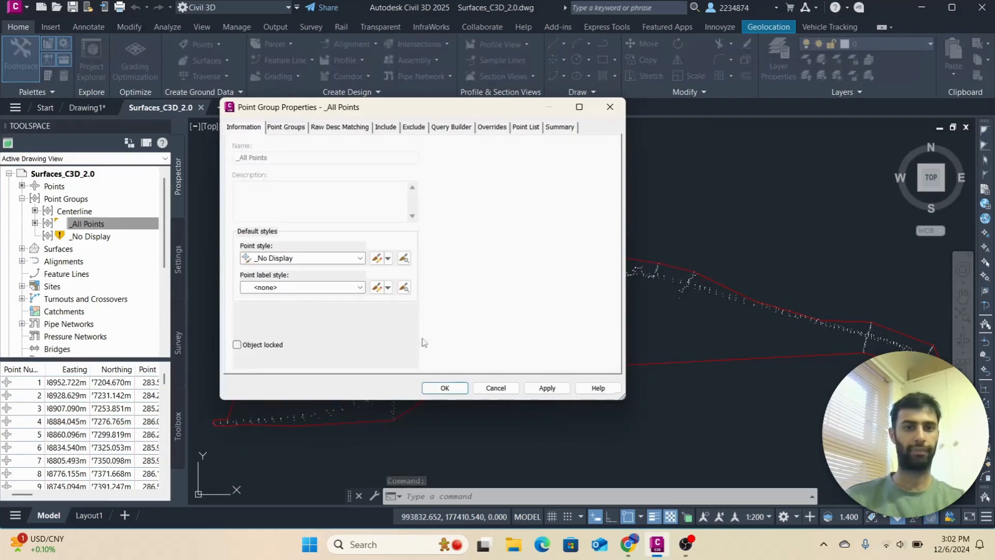
click(445, 387)
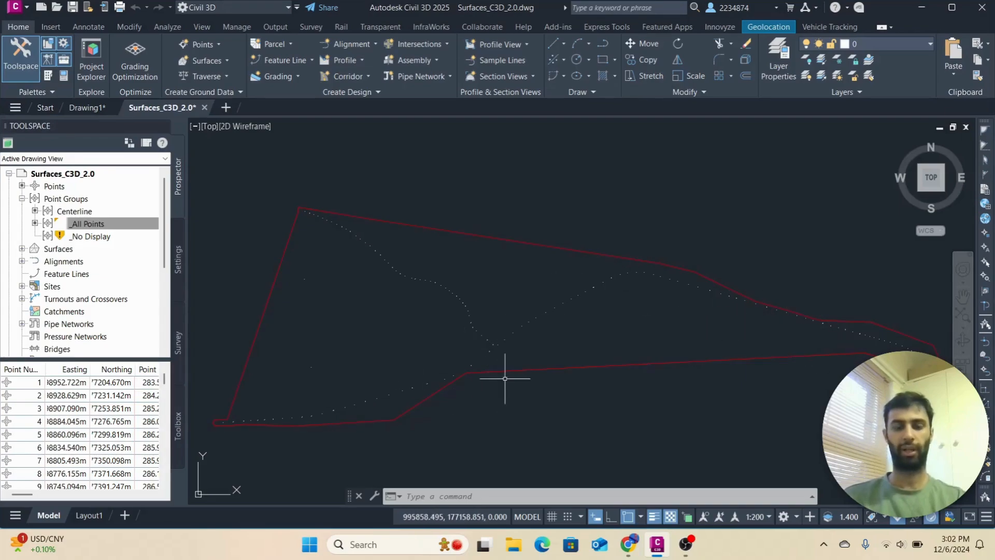
scroll(289, 424, up, 4)
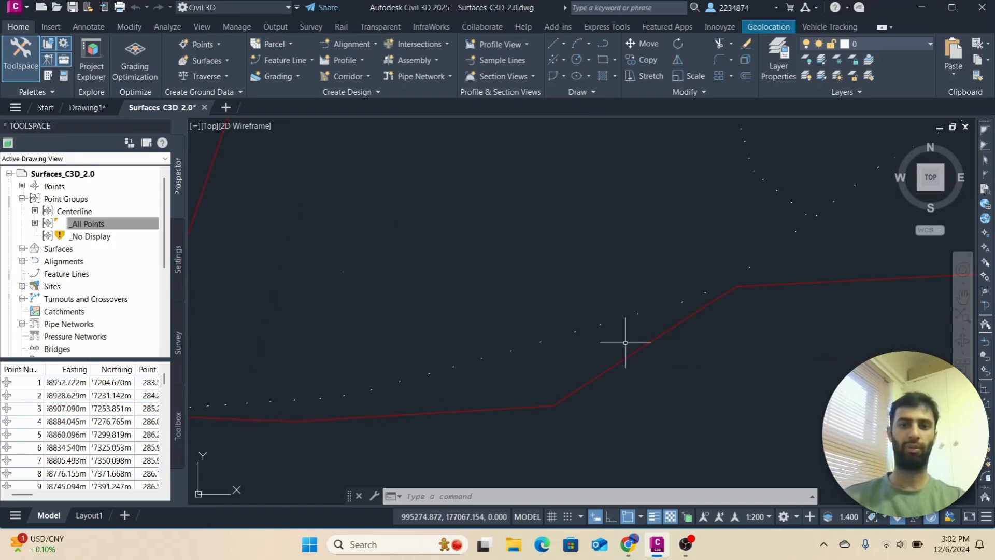
mouse_move(636, 337)
scroll(617, 352, down, 3)
middle_drag(589, 360, 504, 392)
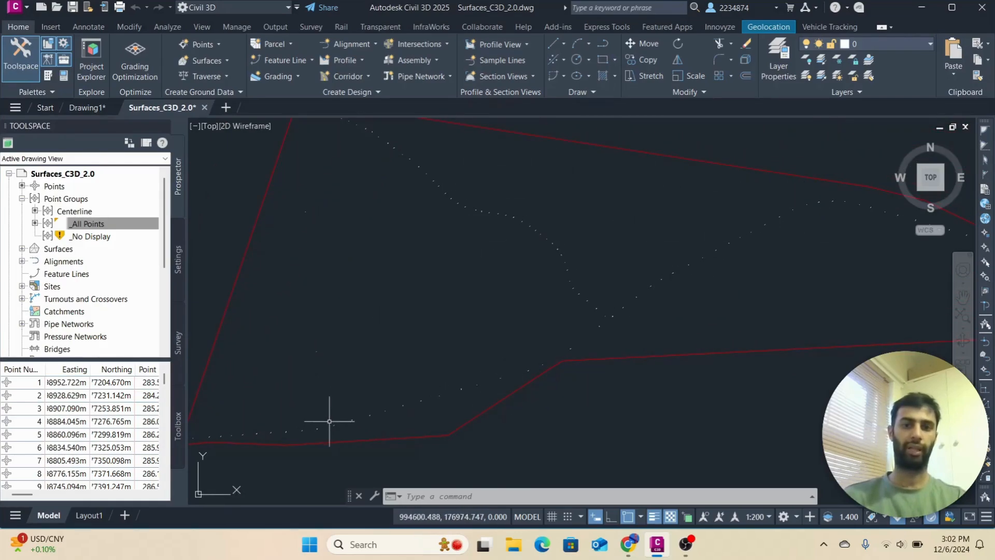
scroll(371, 344, down, 2)
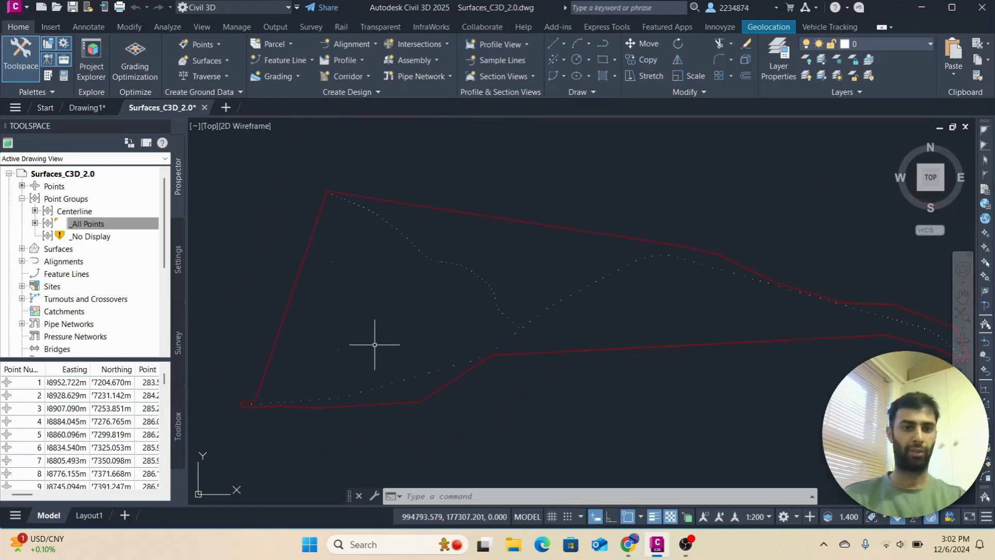
Start a new alignment with the Alignment Creation Tools, named "Main Road - Alignment", with the type Centerline
click(25, 199)
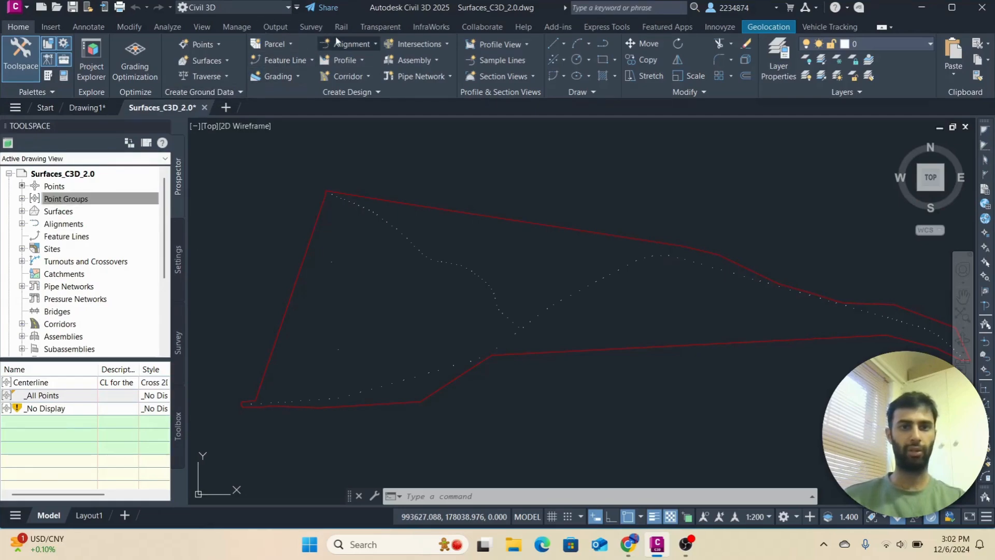
click(362, 45)
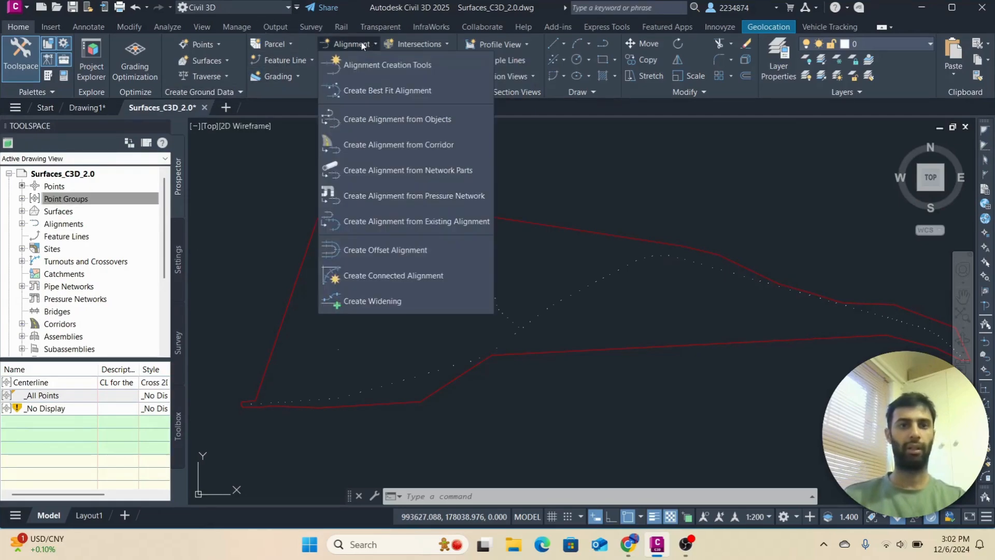
click(372, 68)
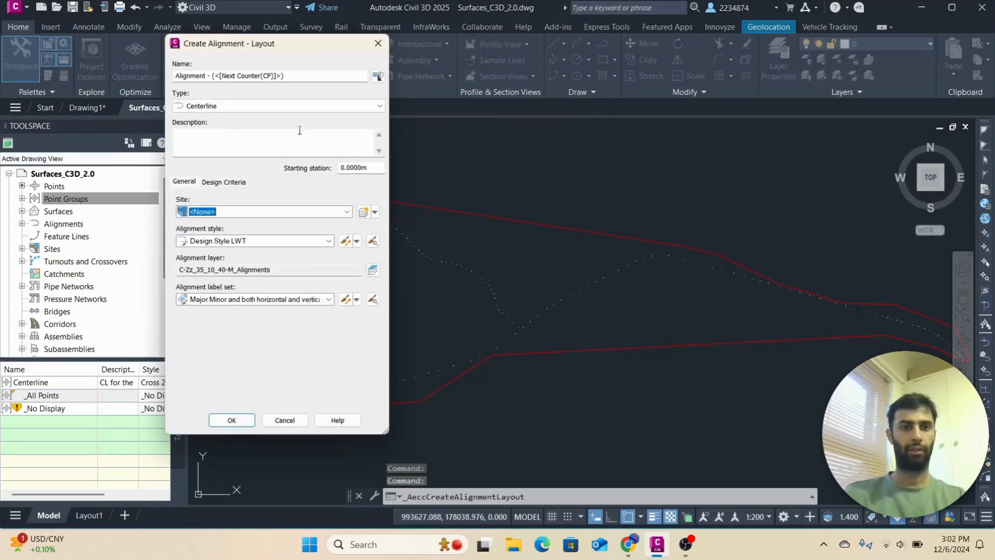
drag(305, 76, 174, 76)
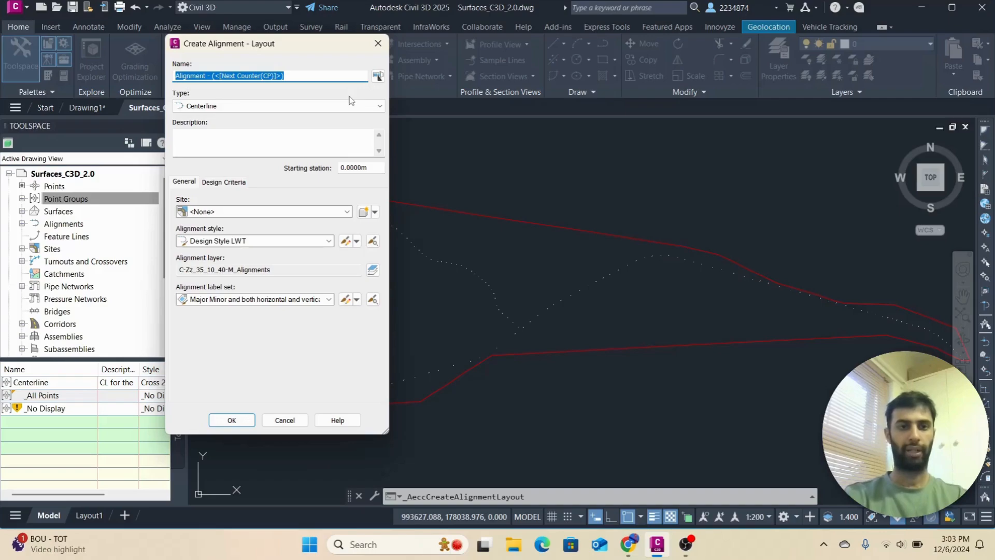
text(Main Road - Alignment)
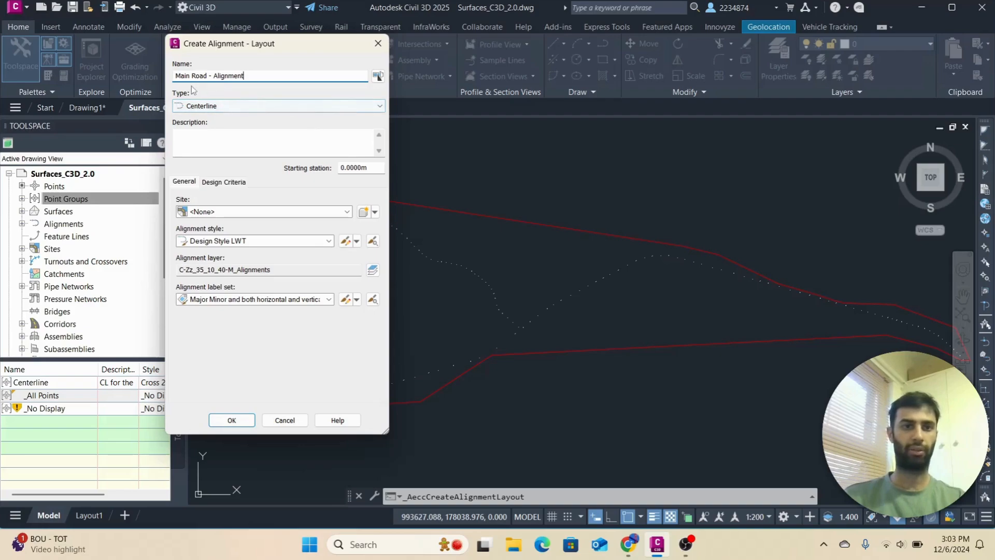
click(229, 106)
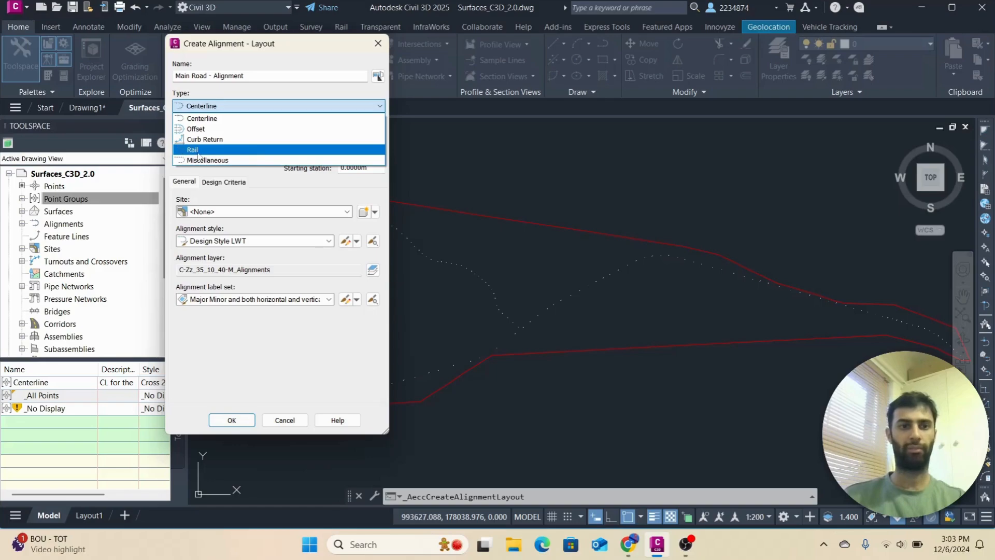
click(224, 123)
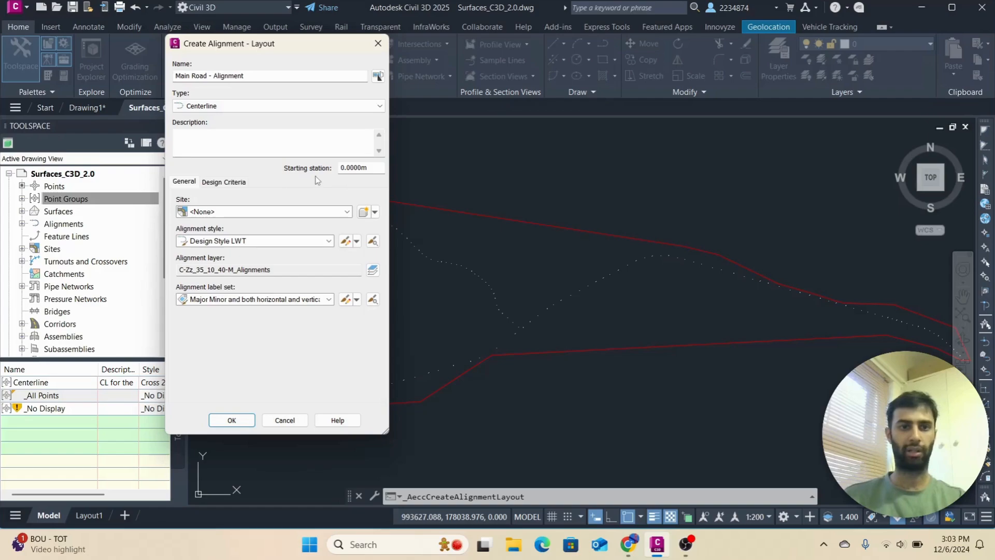
Review the site, style and label set options, keeping <None>, Design Style LWT and Major Minor and both horizontal and vertical geometry
click(258, 212)
click(258, 212)
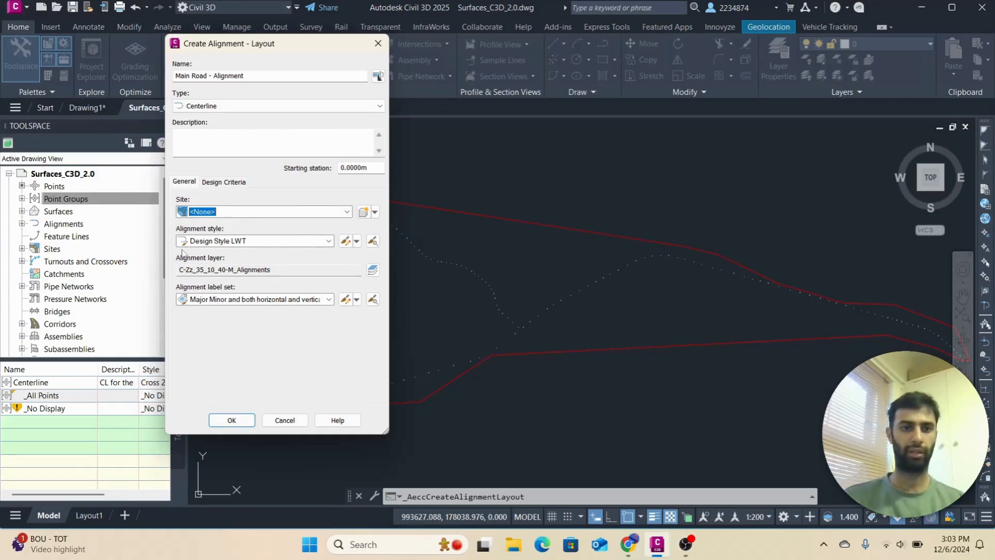
click(239, 240)
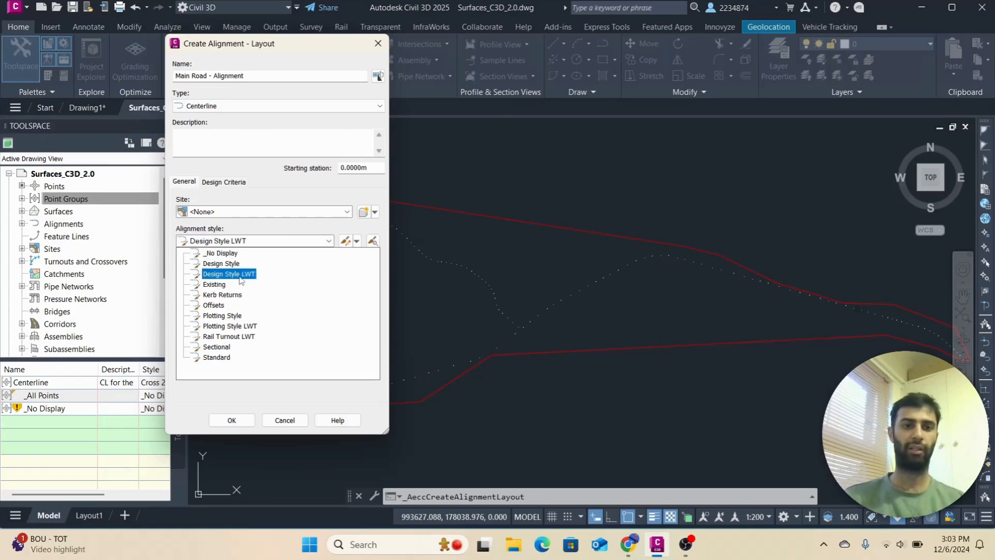
click(293, 241)
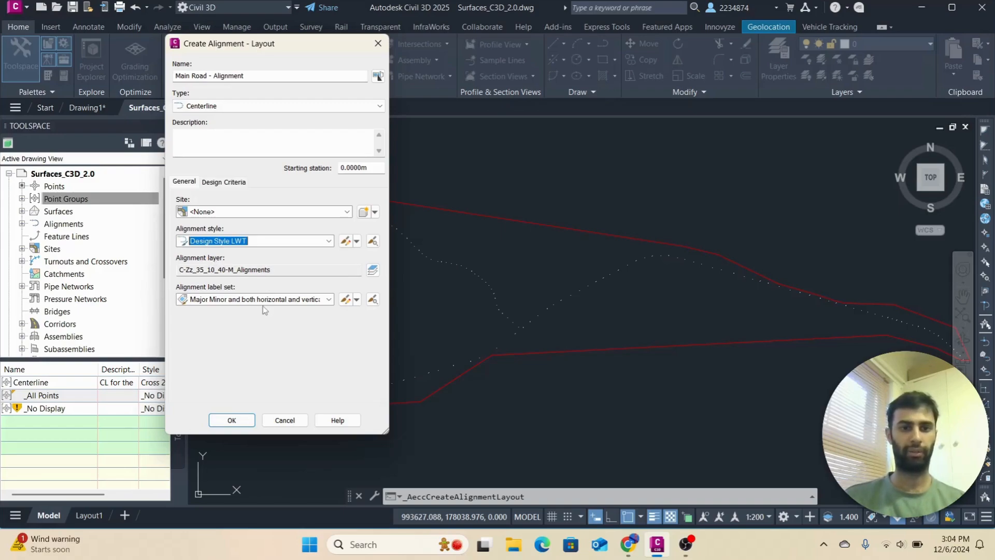
click(248, 300)
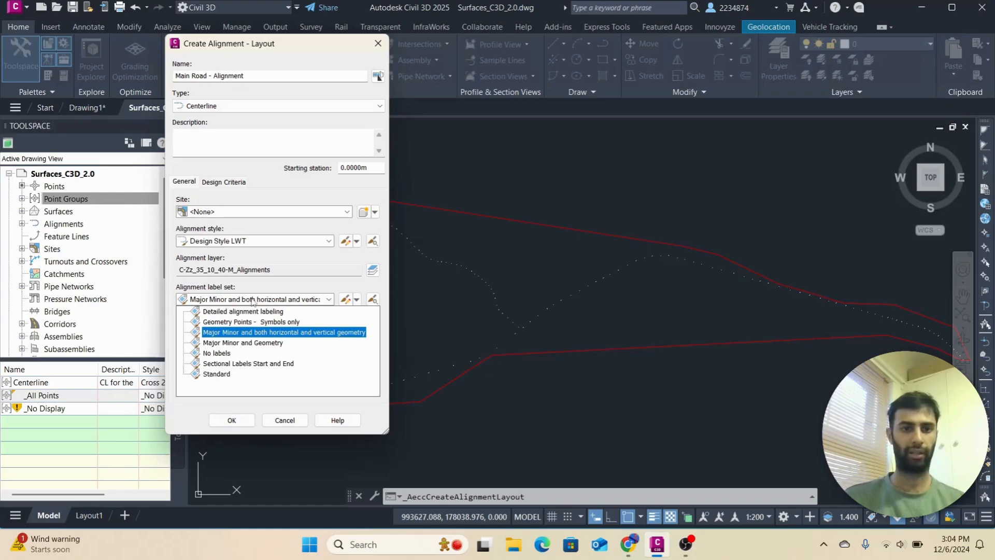
click(253, 300)
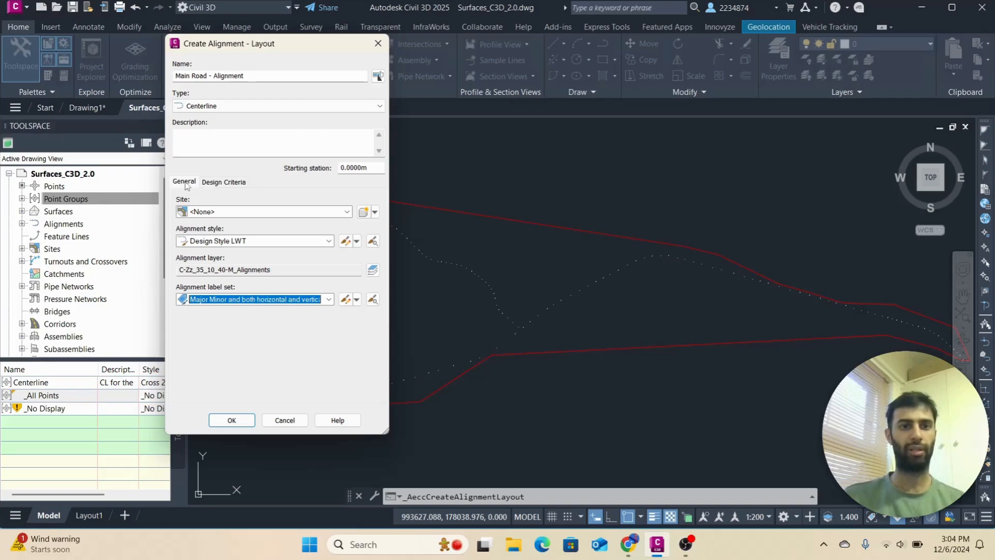
Try starting design speeds of 100 km/h and 80 km/h in the alignment's design criteria
click(224, 184)
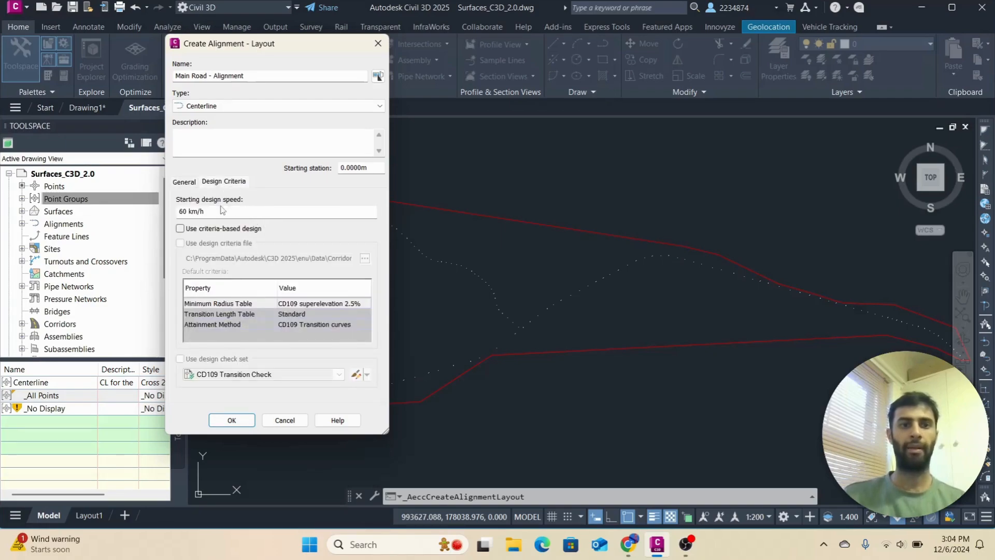
double_click(187, 211)
text(100)
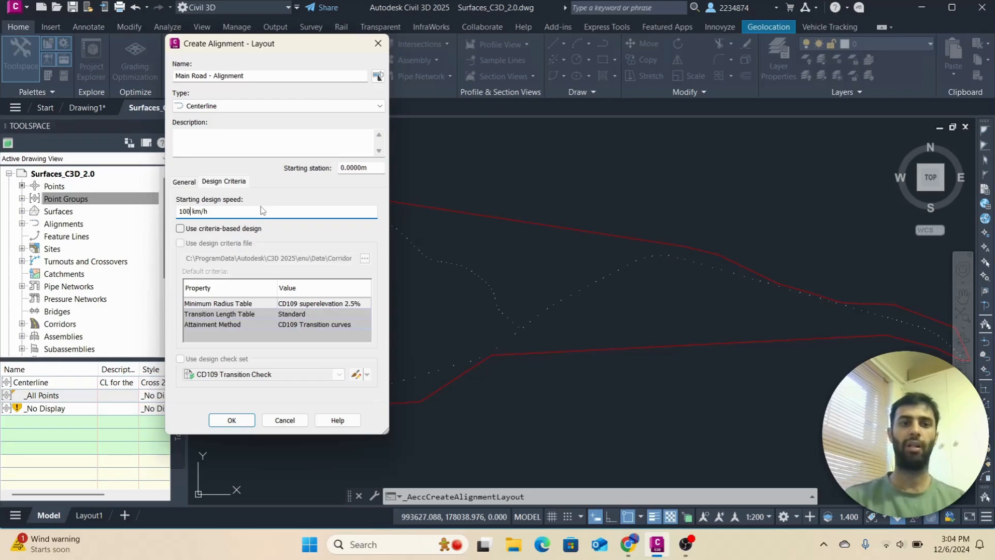
key(BackSpace)
key(BackSpace)
key(BackSpace)
text(80)
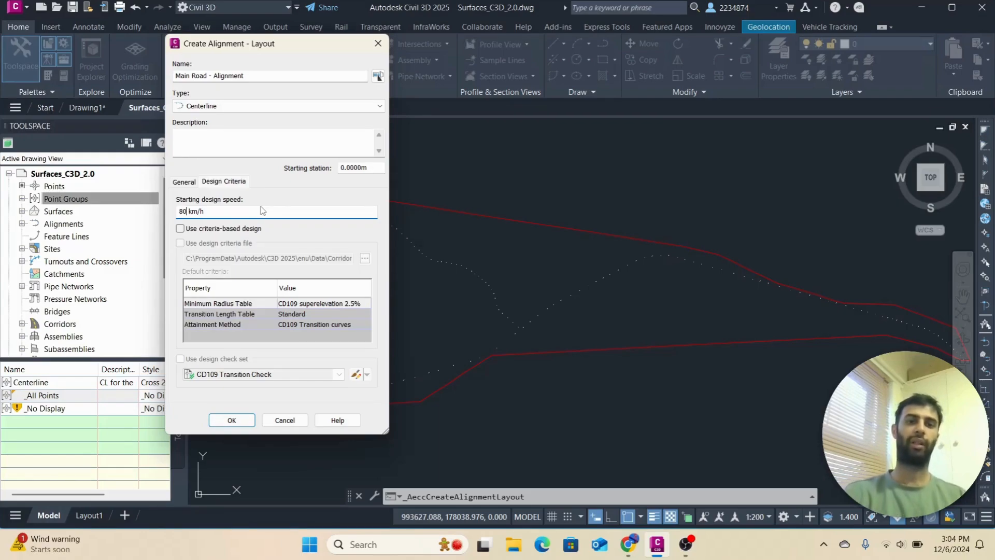
Set the starting design speed to 60 km/h and enable criteria-based design with the design criteria file
key(BackSpace)
key(BackSpace)
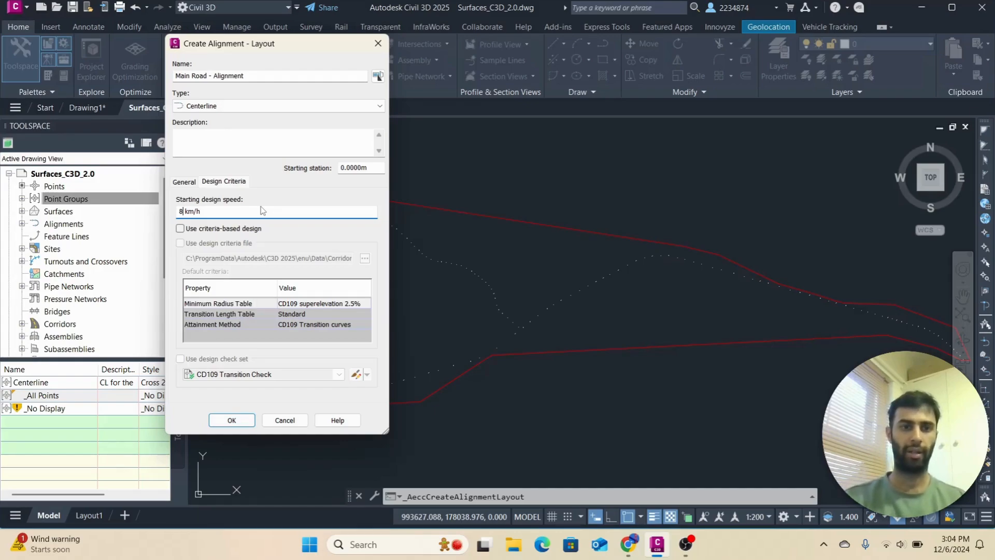
text(60)
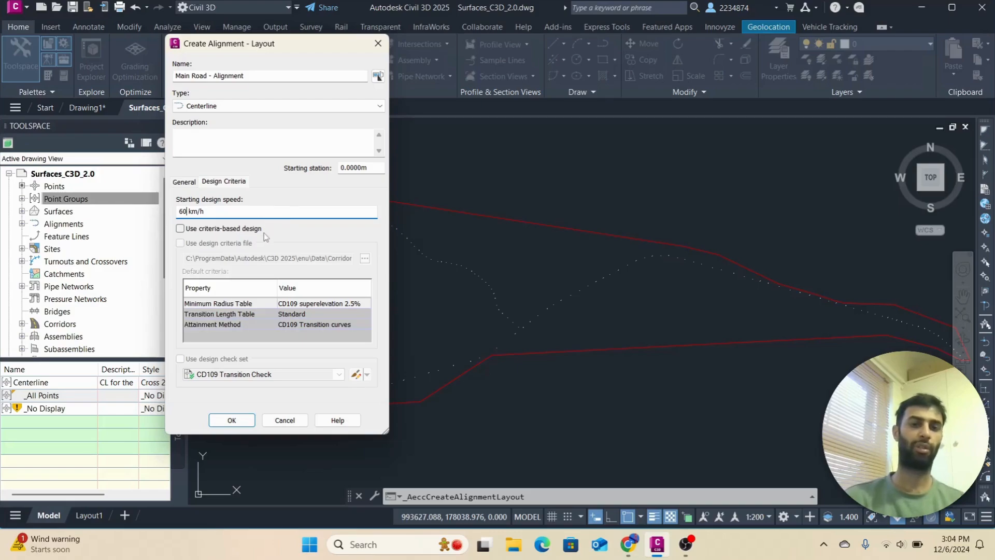
click(180, 228)
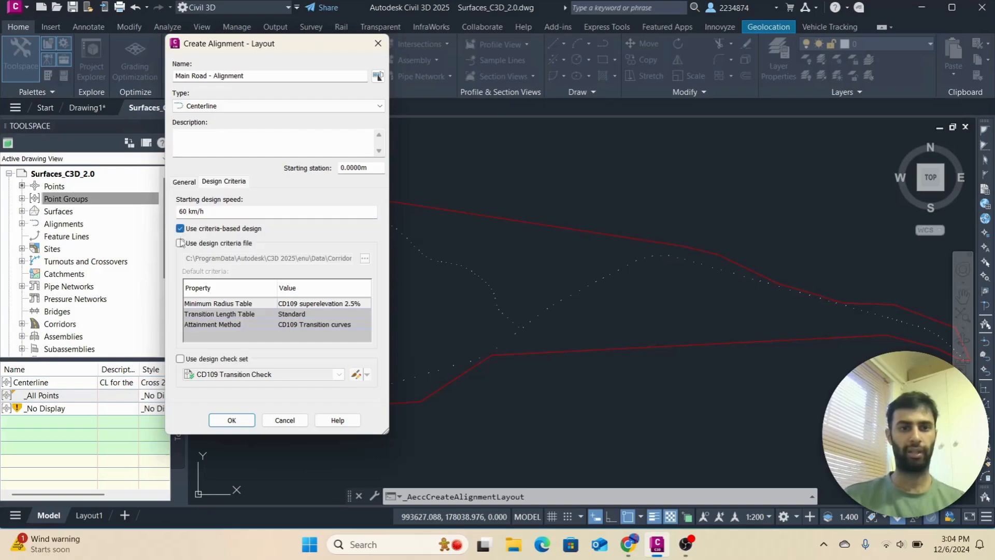
click(180, 243)
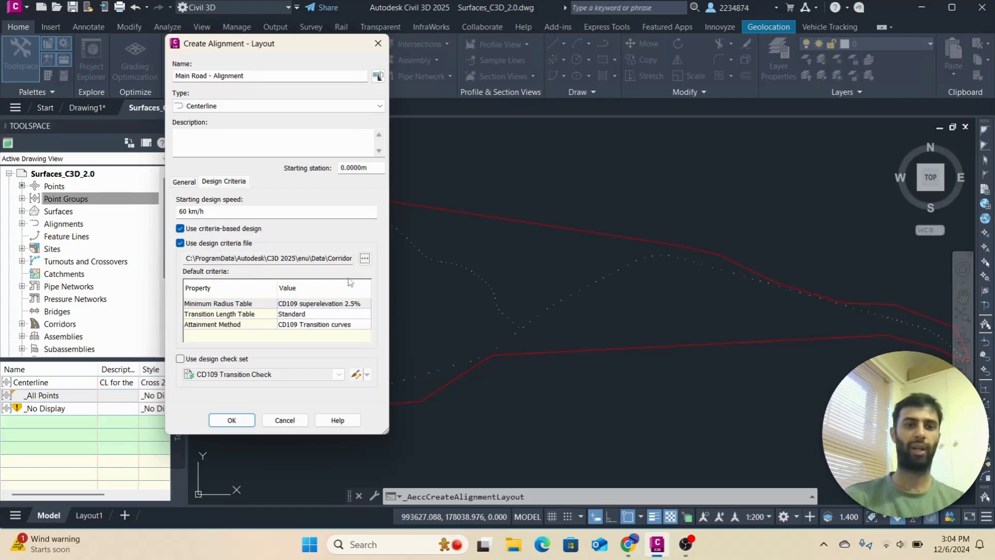
Review the design criteria files available in the Metric folder, including the Metric Roadway Design Standards
click(365, 259)
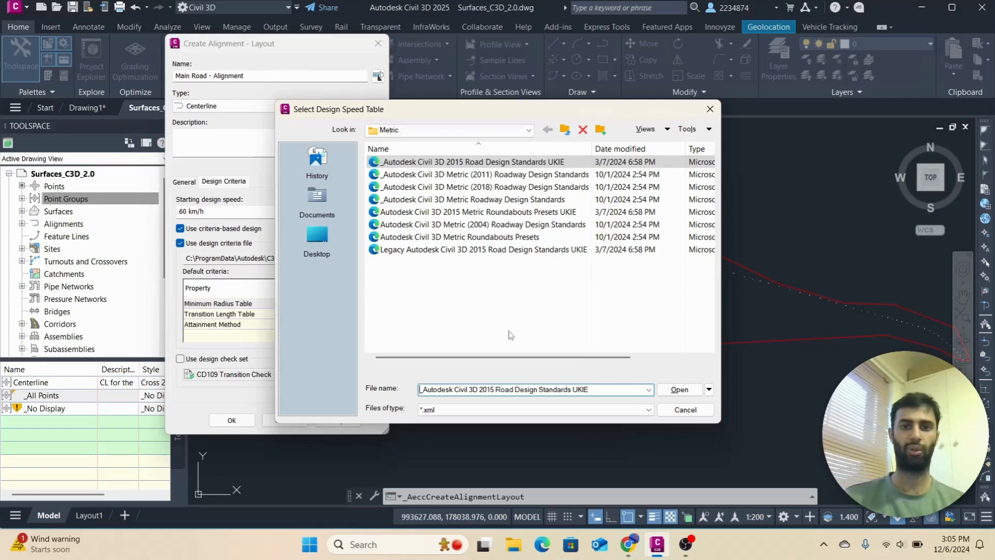
click(542, 200)
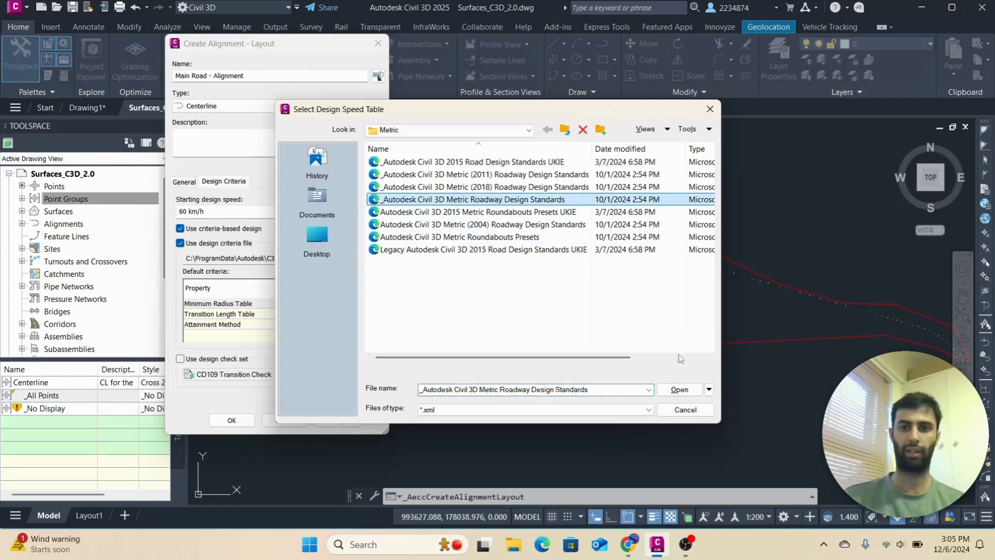
click(677, 389)
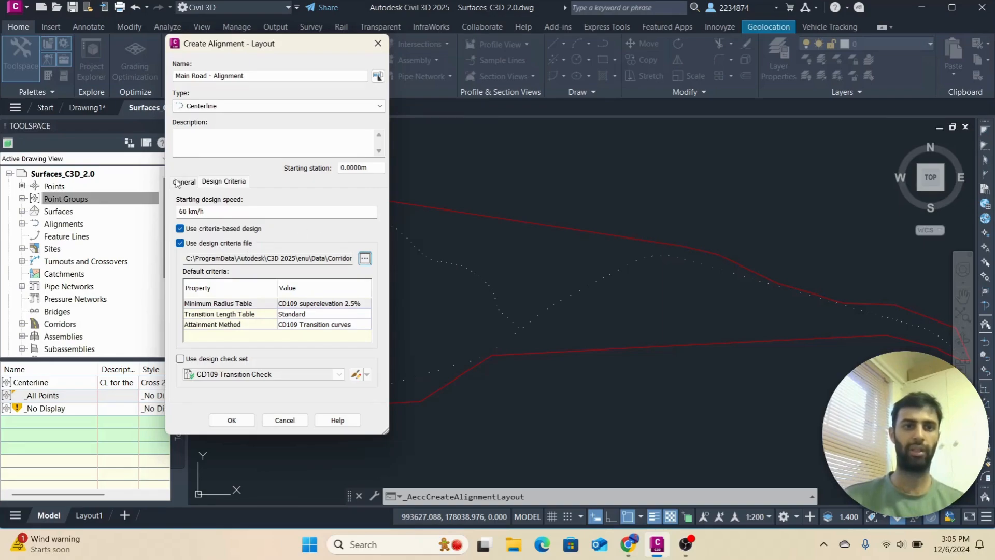
Keep the Centerline type and general settings for the main road alignment and create its layout
click(184, 181)
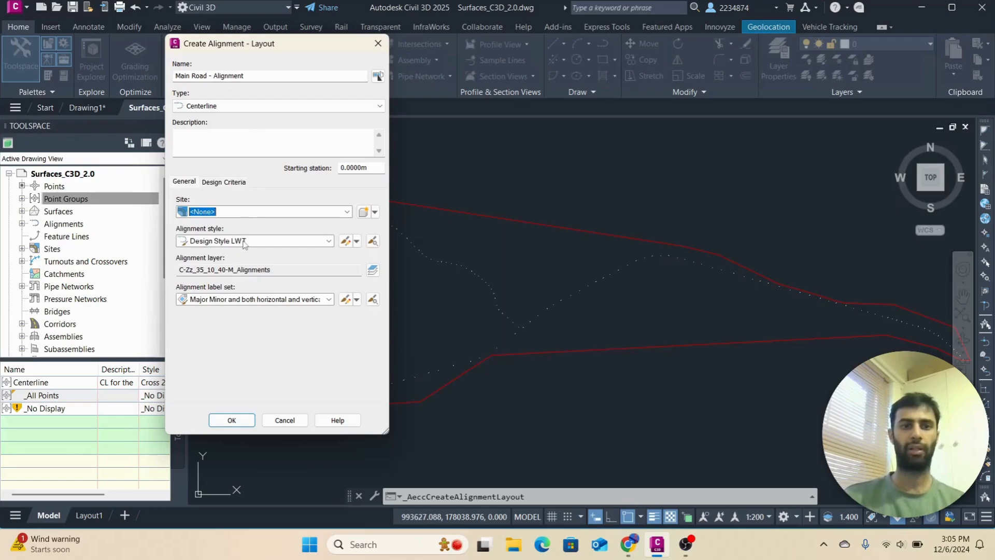
click(244, 106)
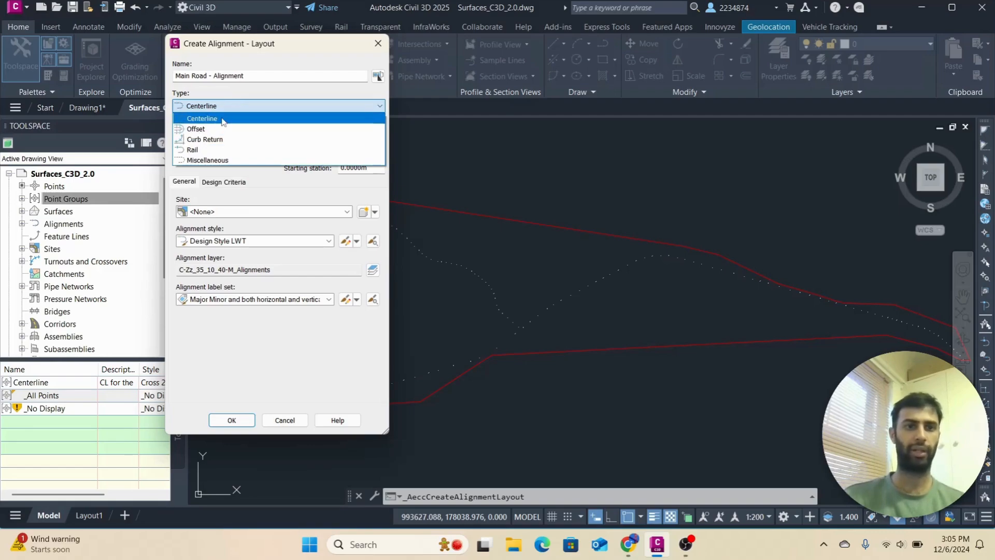
click(220, 119)
click(233, 419)
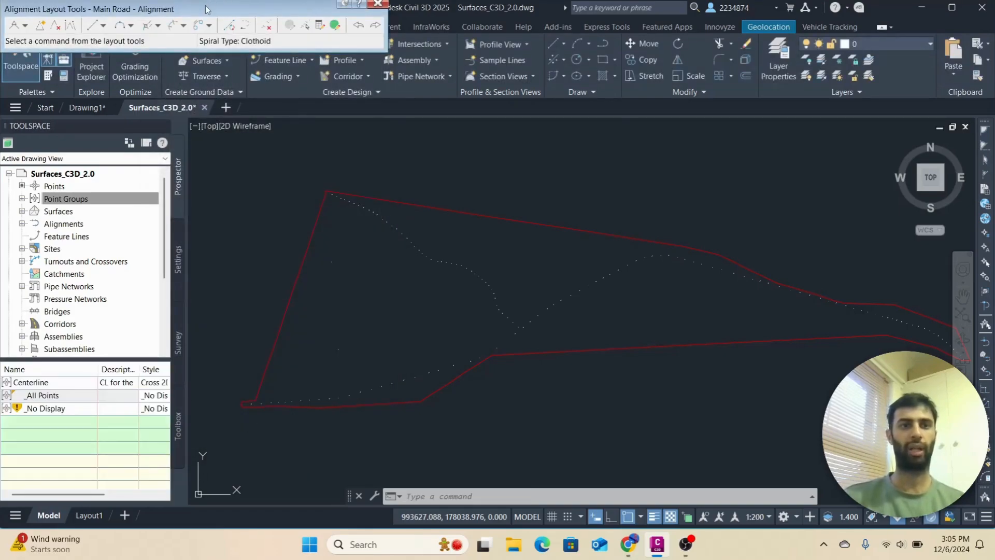
mouse_move(203, 13)
mouse_down()
mouse_move(227, 25)
mouse_move(250, 131)
mouse_up()
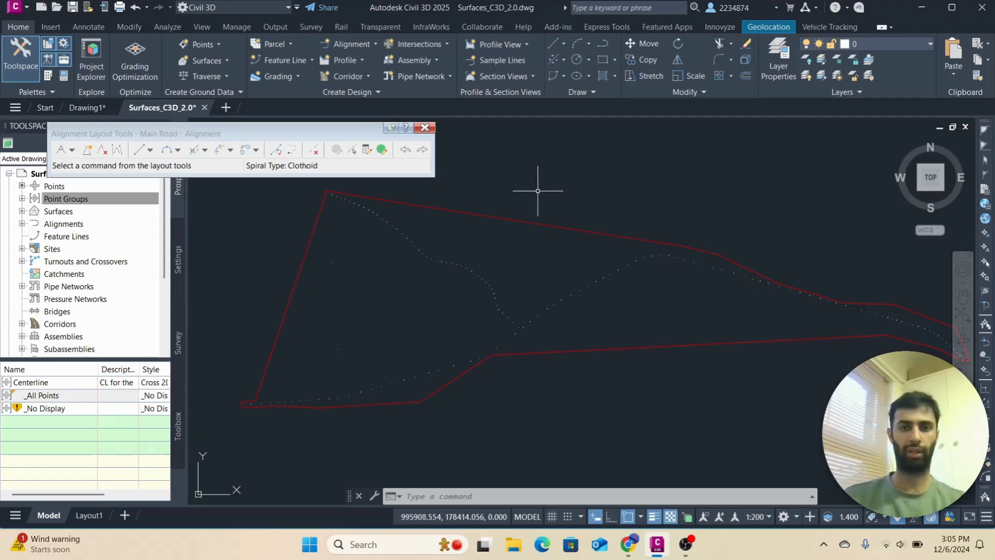
Examine the CD109 superelevation 3.5% and 2.5% minimum radius tables in the Design Criteria Editor, leaving them unchanged
text(des)
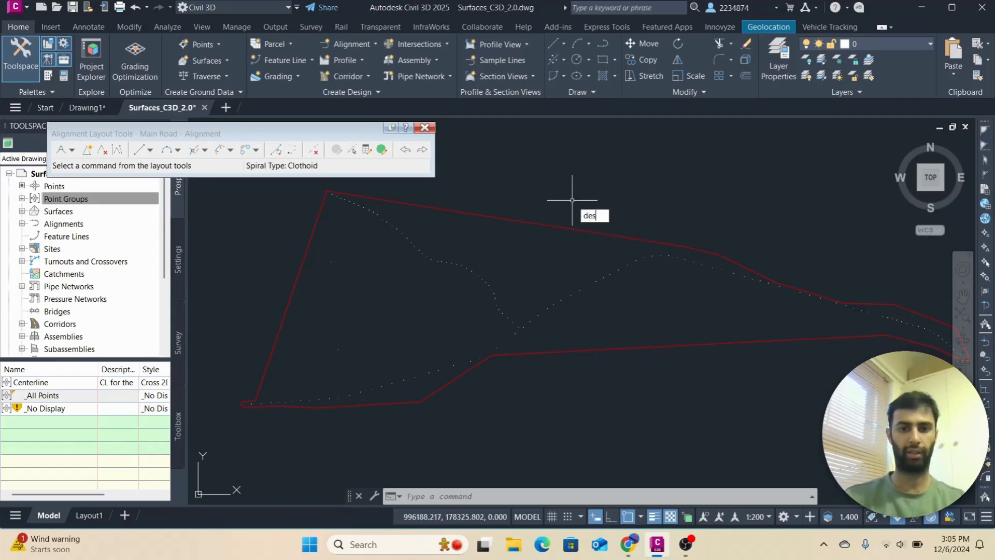
text(igncr)
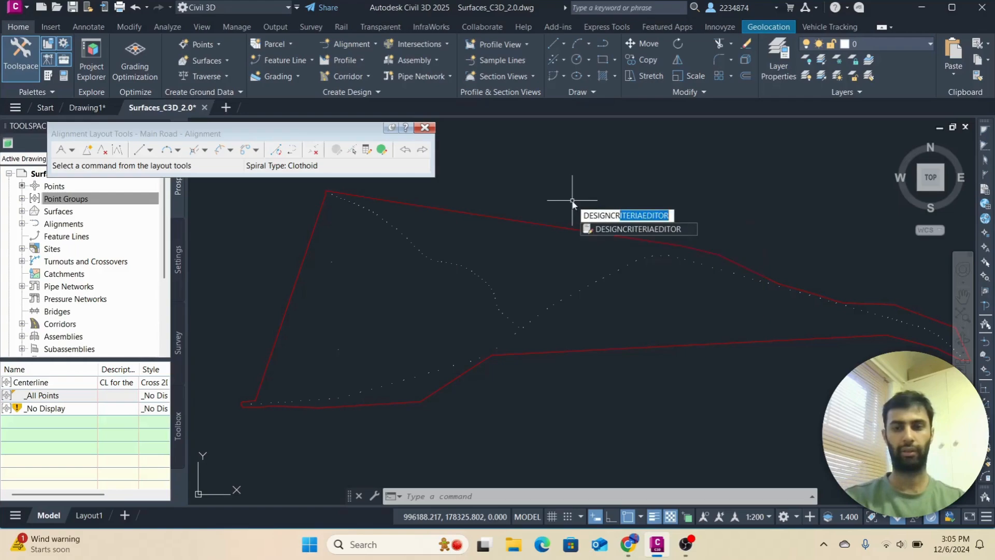
key(Return)
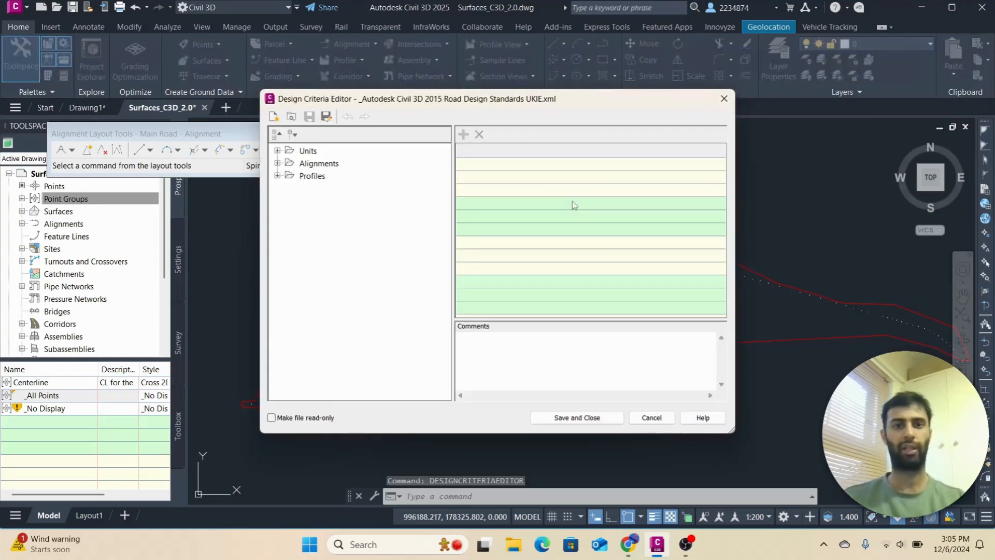
click(278, 163)
click(323, 176)
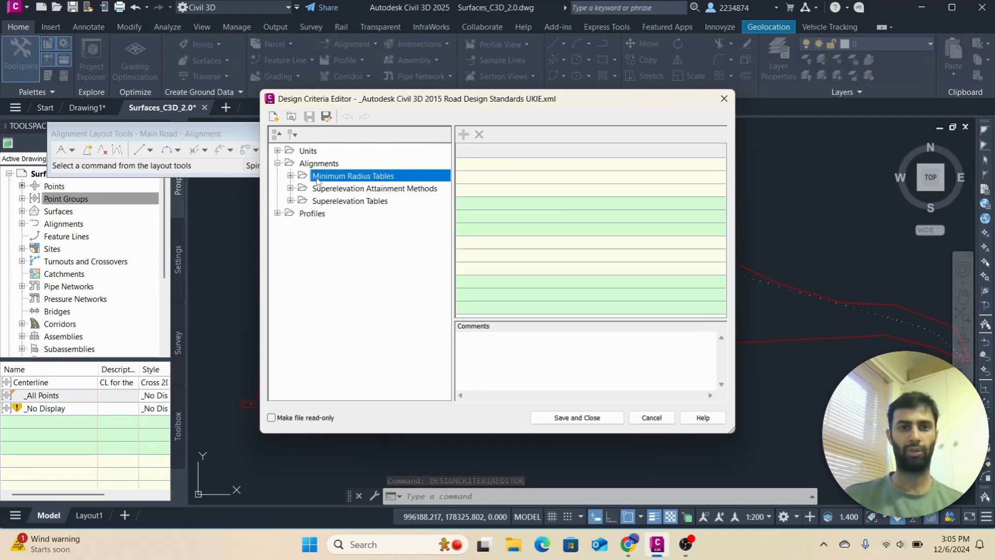
click(290, 176)
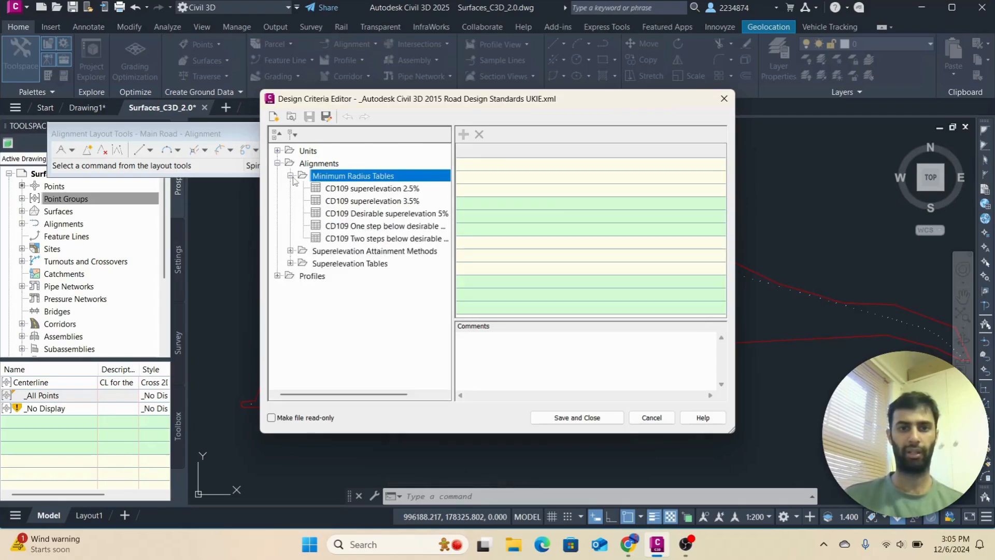
click(374, 201)
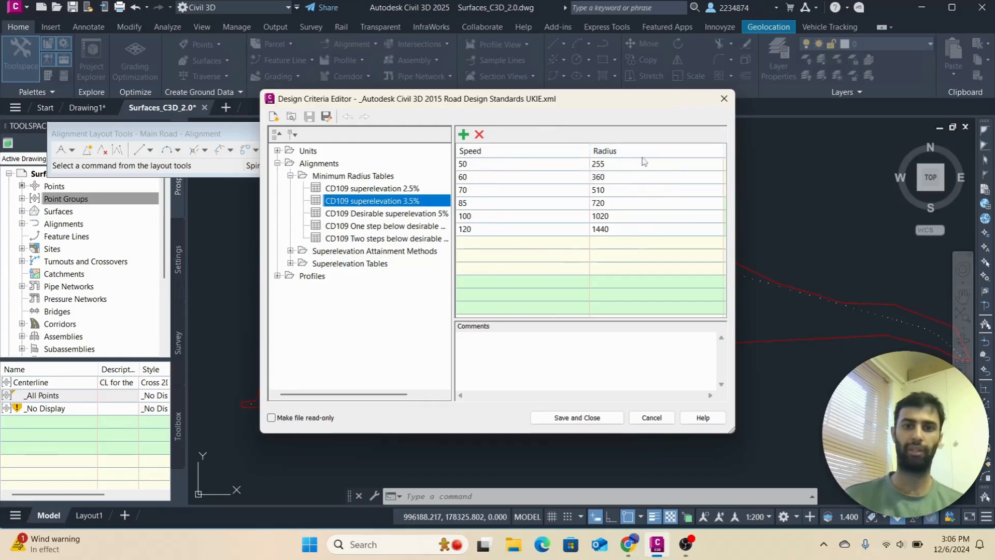
click(618, 163)
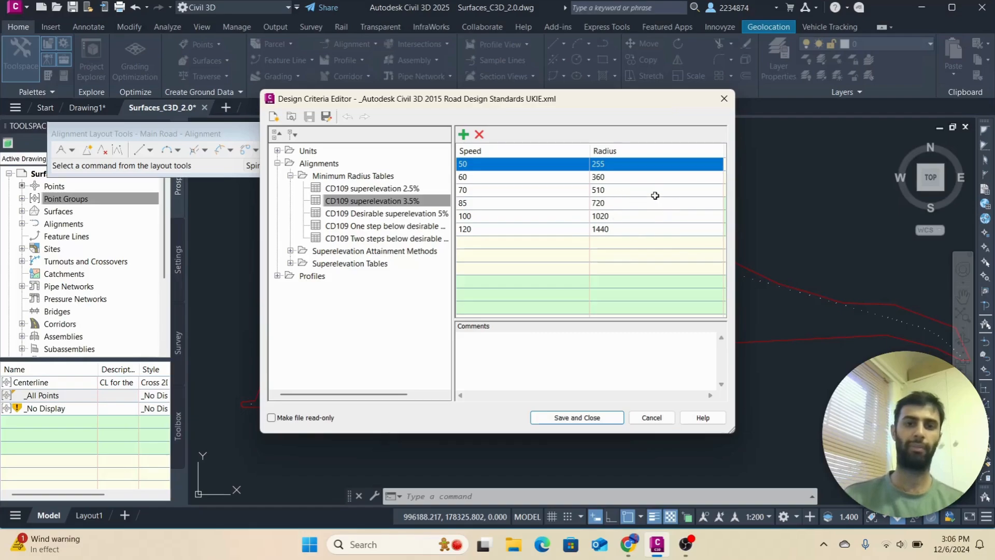
click(422, 190)
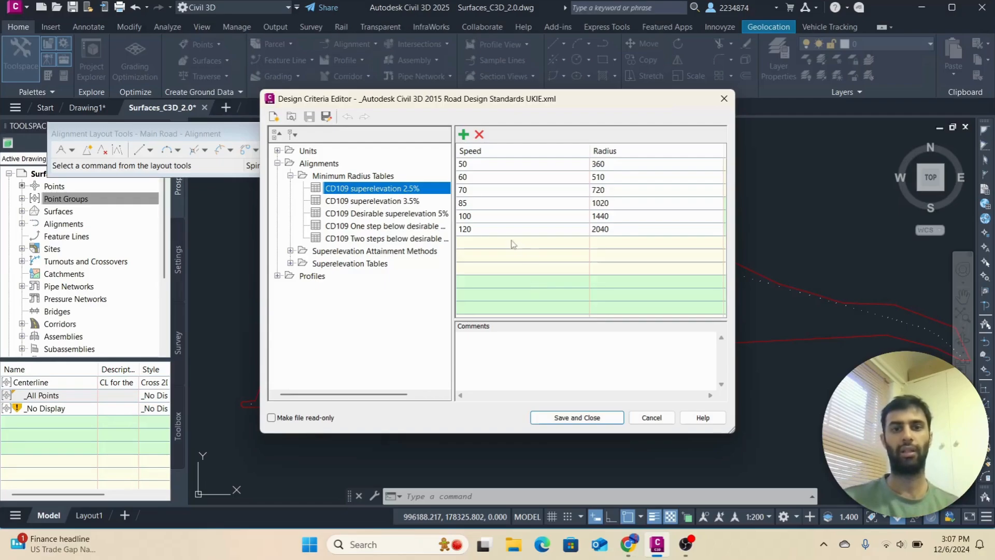
click(651, 418)
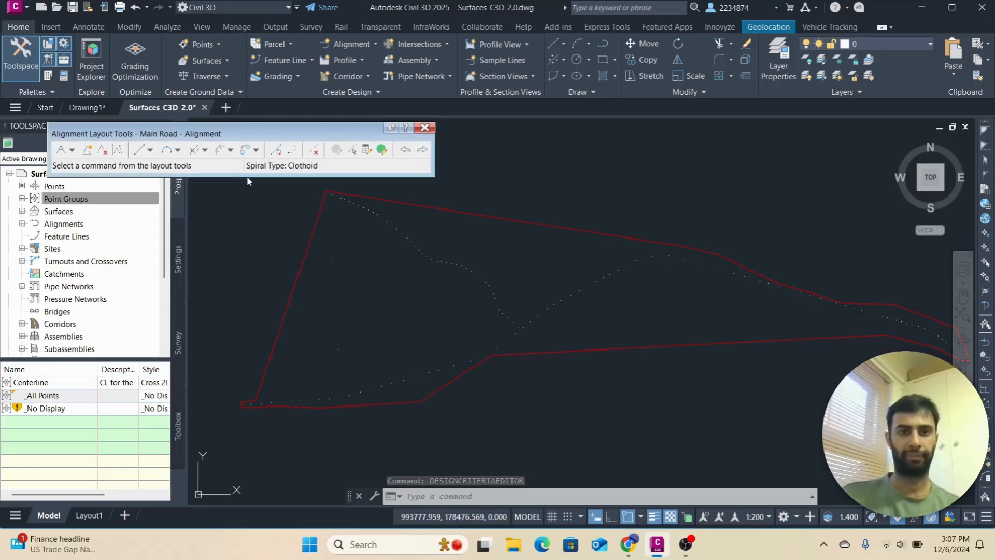
Set the annotation scale to 1:1000 and check the survey point labels along the route
drag(216, 138, 347, 129)
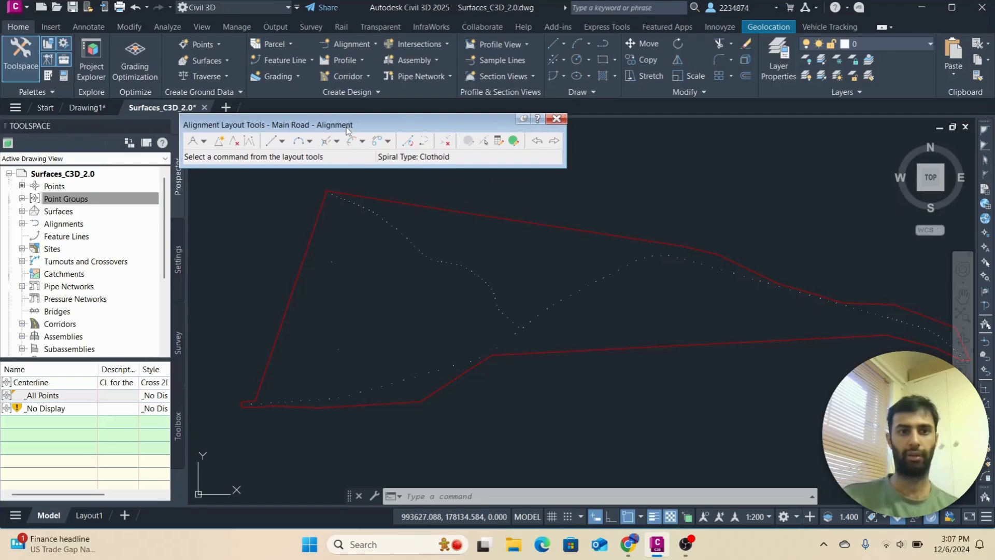
click(205, 141)
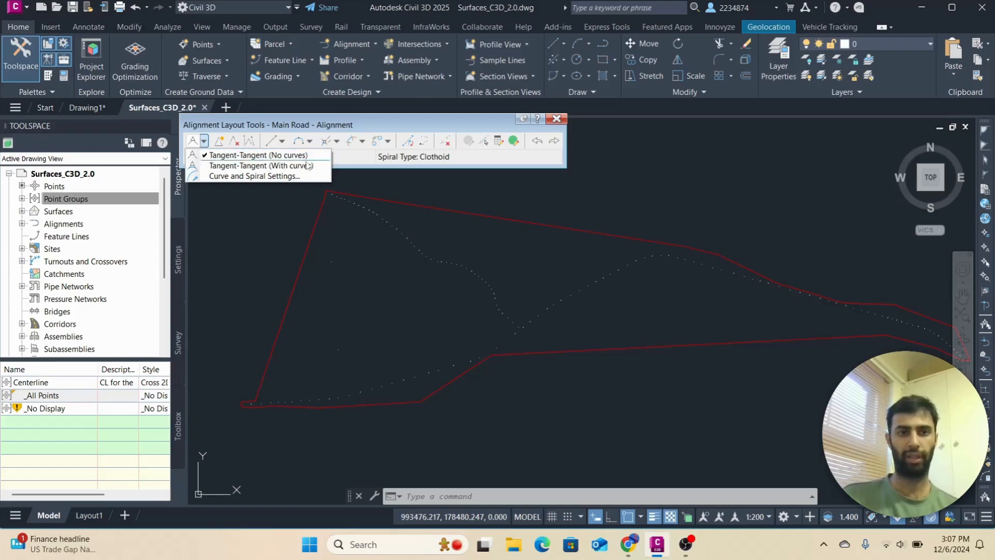
click(756, 519)
click(767, 517)
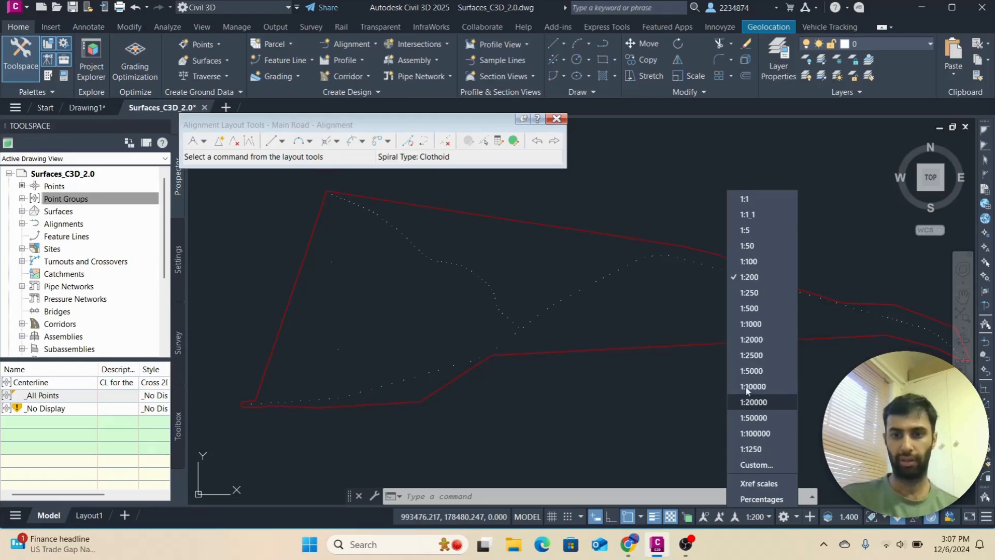
click(755, 325)
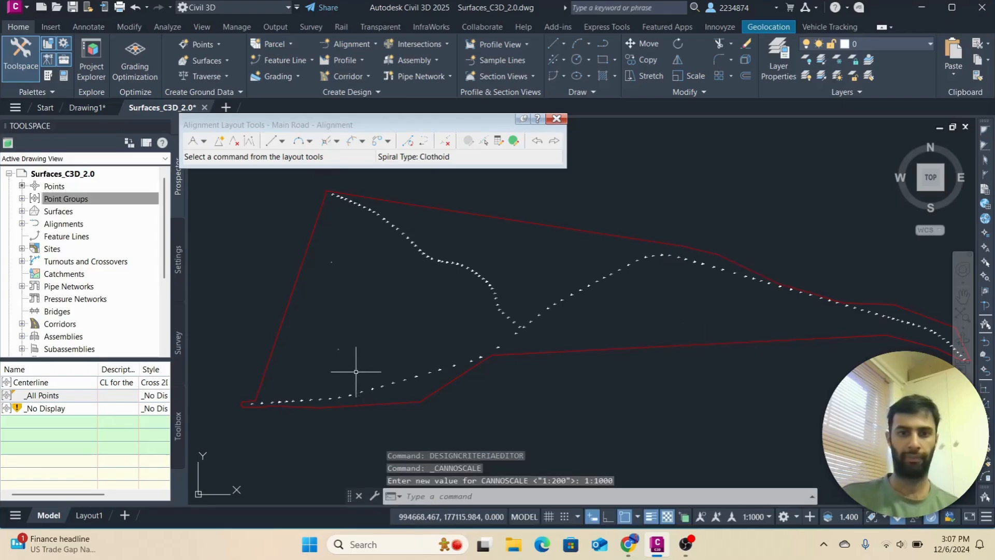
scroll(321, 400, up, 6)
scroll(362, 409, down, 2)
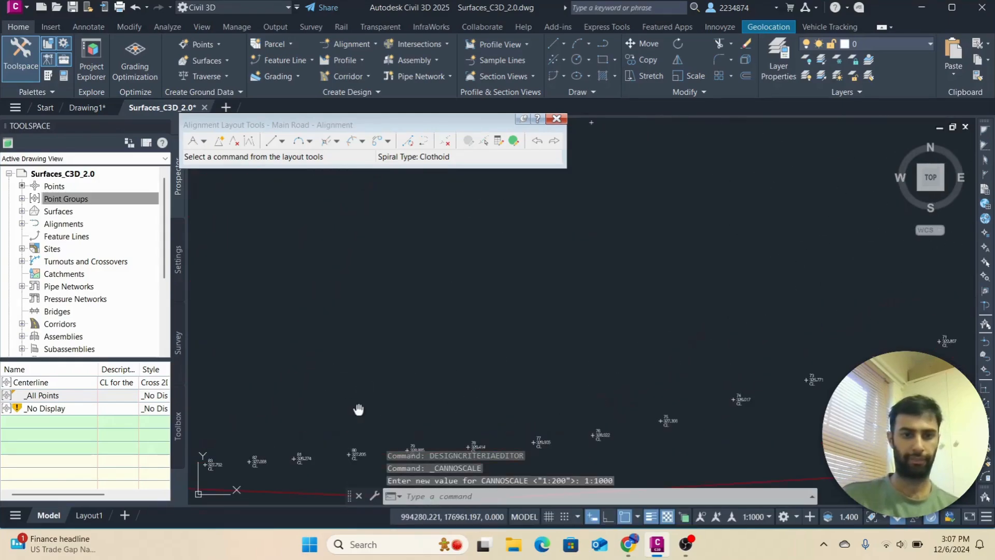
scroll(700, 322, down, 3)
scroll(675, 360, down, 3)
middle_drag(675, 360, 424, 409)
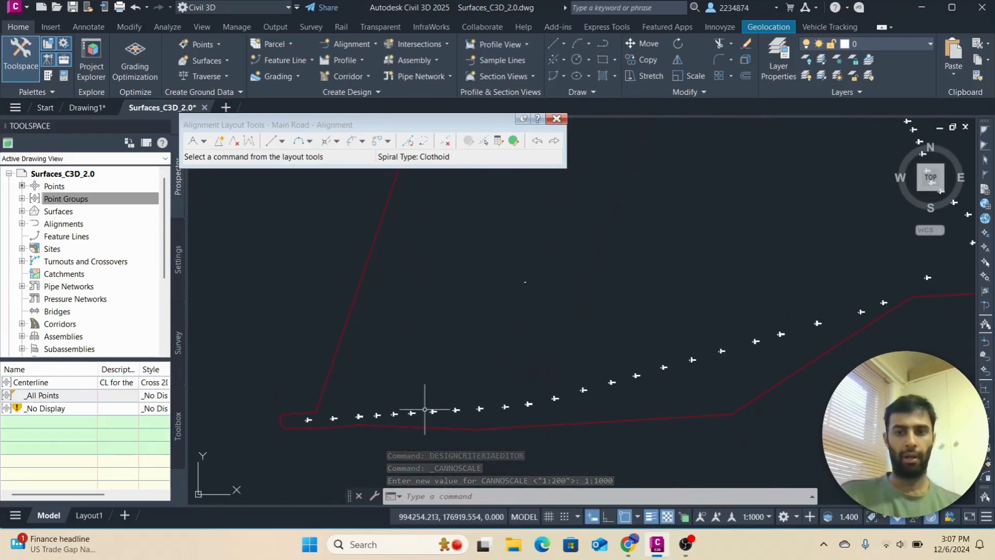
scroll(691, 340, down, 2)
middle_drag(635, 359, 563, 377)
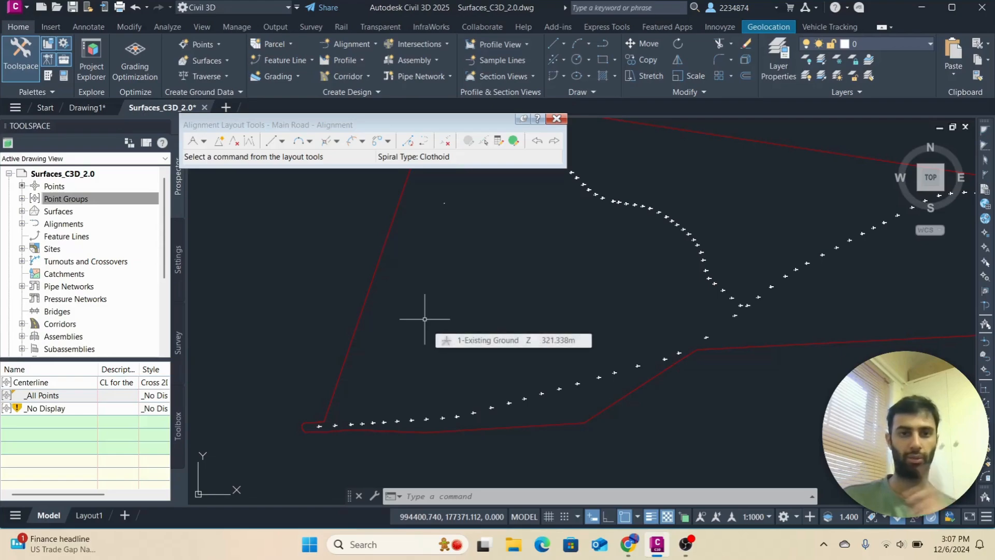
Draw alignment tangents without curves from survey point 83 through point 82 to a free point at about station 91
click(204, 141)
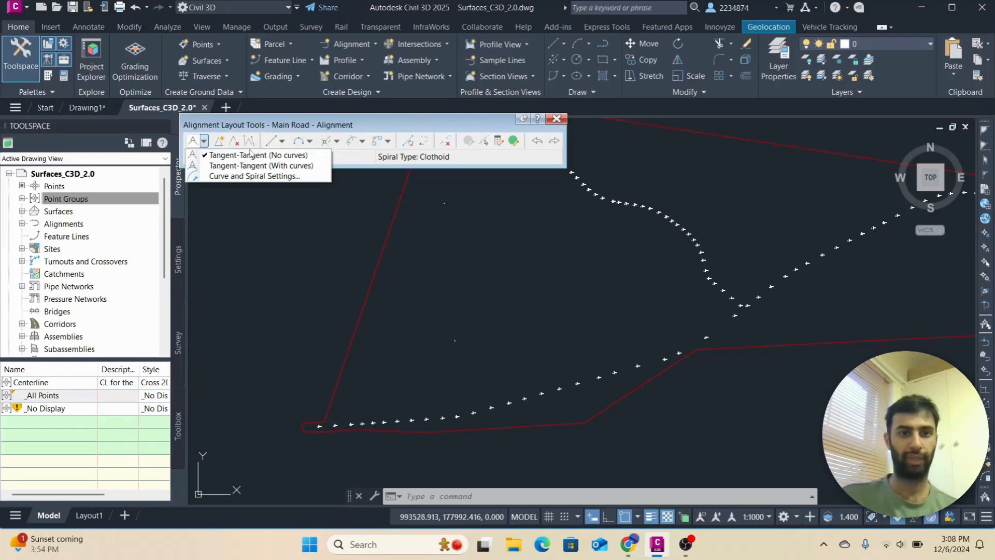
click(304, 156)
scroll(421, 410, up, 5)
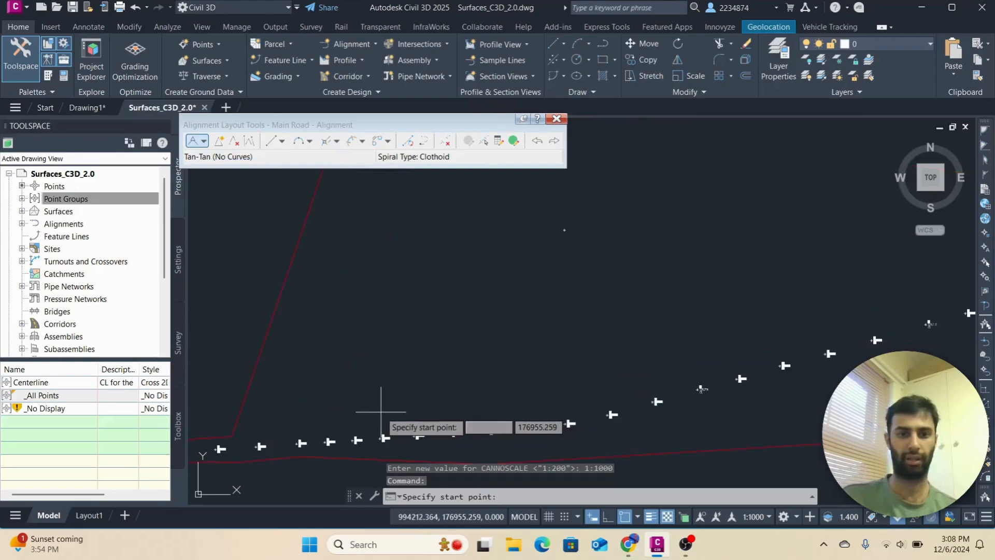
scroll(381, 412, down, 2)
middle_drag(377, 413, 387, 334)
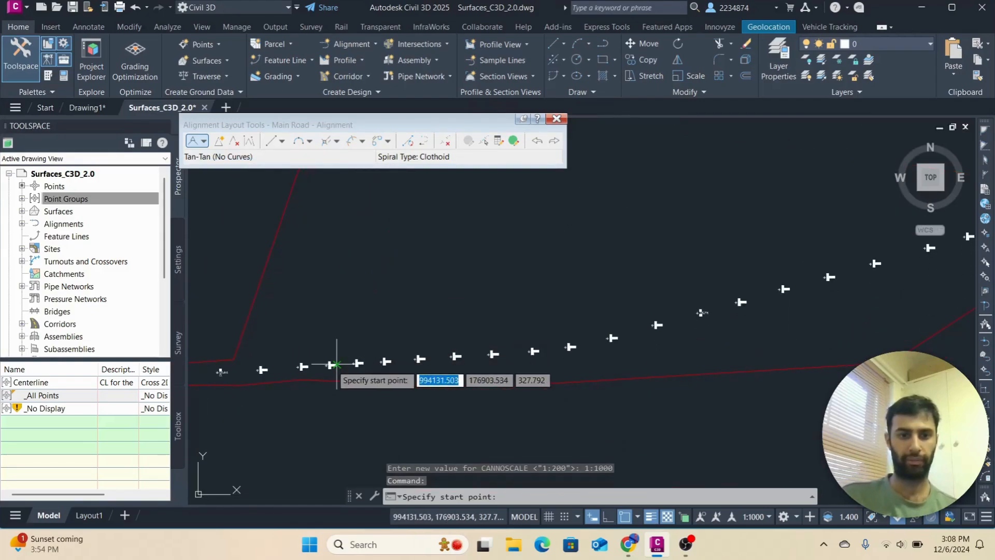
scroll(339, 365, up, 2)
scroll(331, 369, up, 7)
click(296, 334)
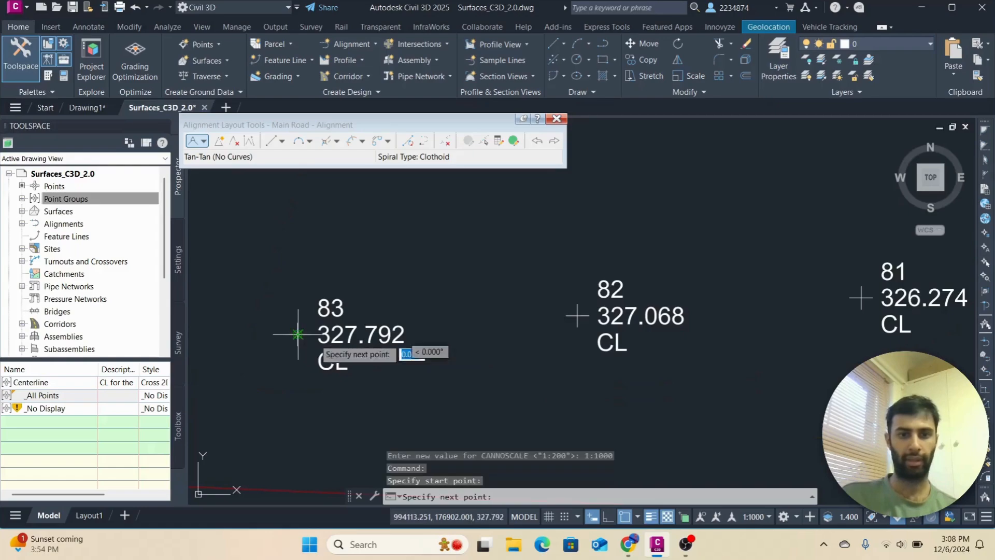
click(576, 314)
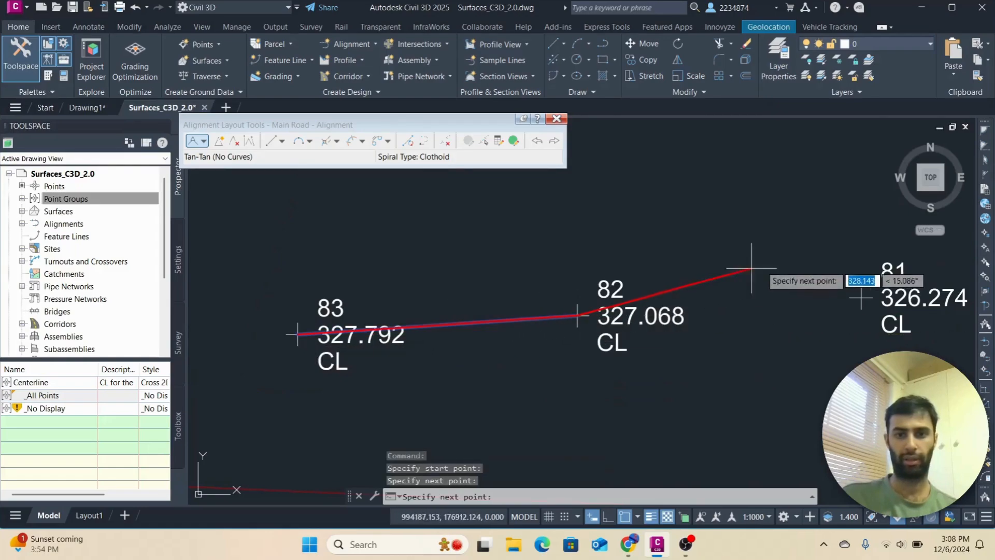
click(797, 204)
key(Escape)
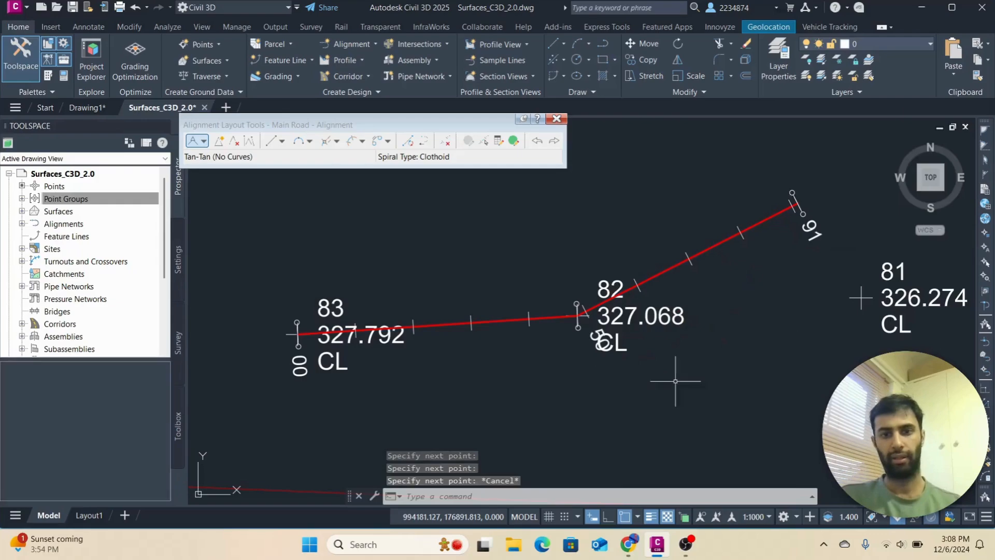
scroll(583, 308, up, 3)
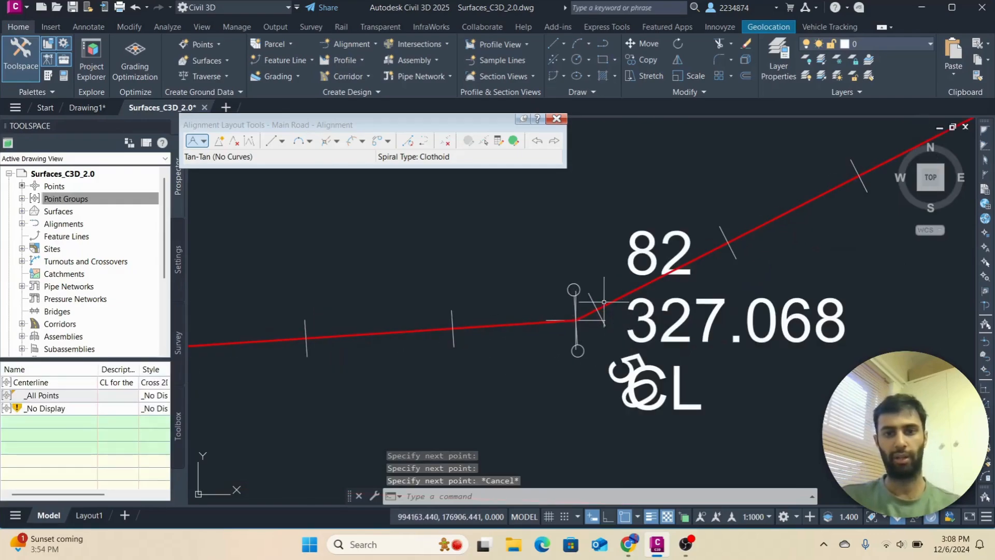
scroll(444, 337, down, 4)
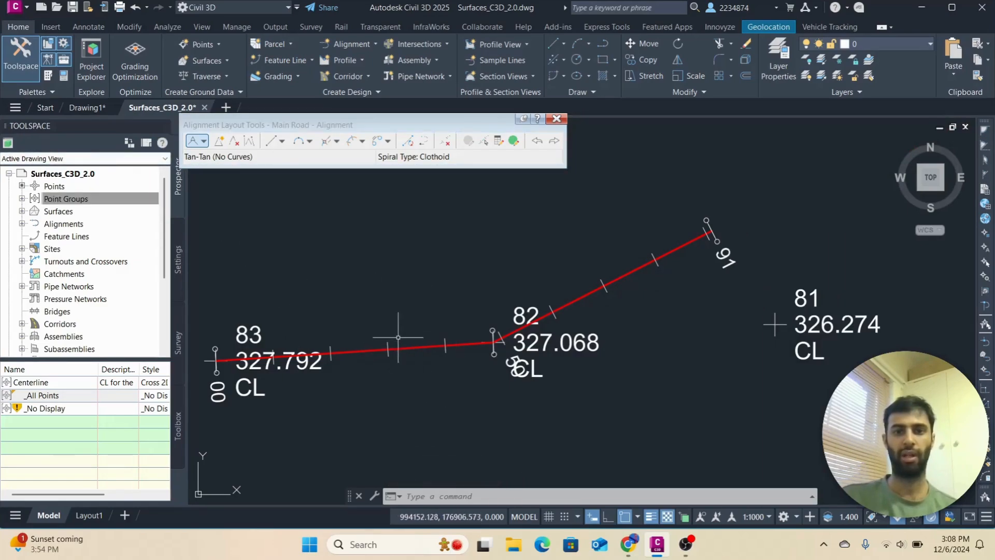
Draw alignment tangents with curves from survey point 81 through point 80 to a free point north-west of point 79
click(204, 141)
click(227, 164)
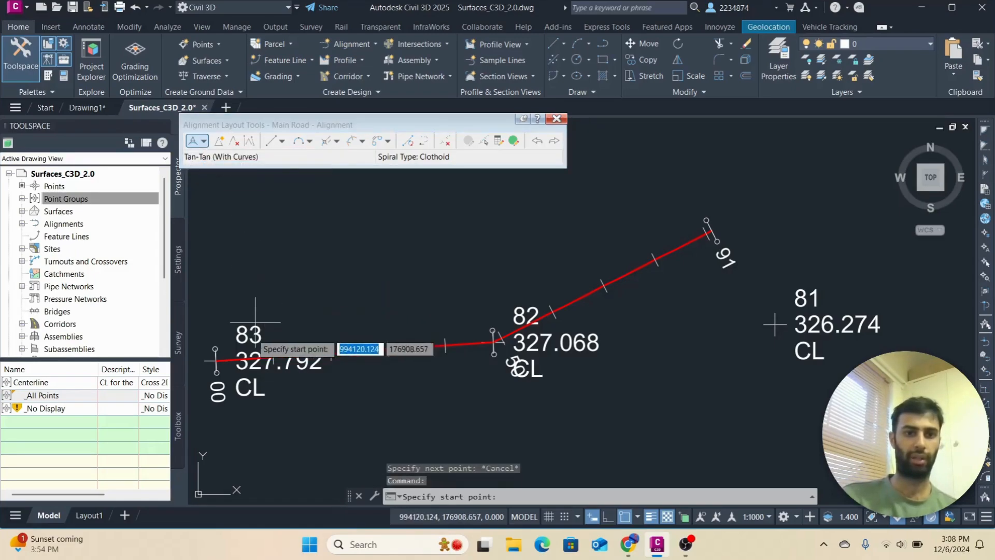
middle_drag(726, 344, 452, 348)
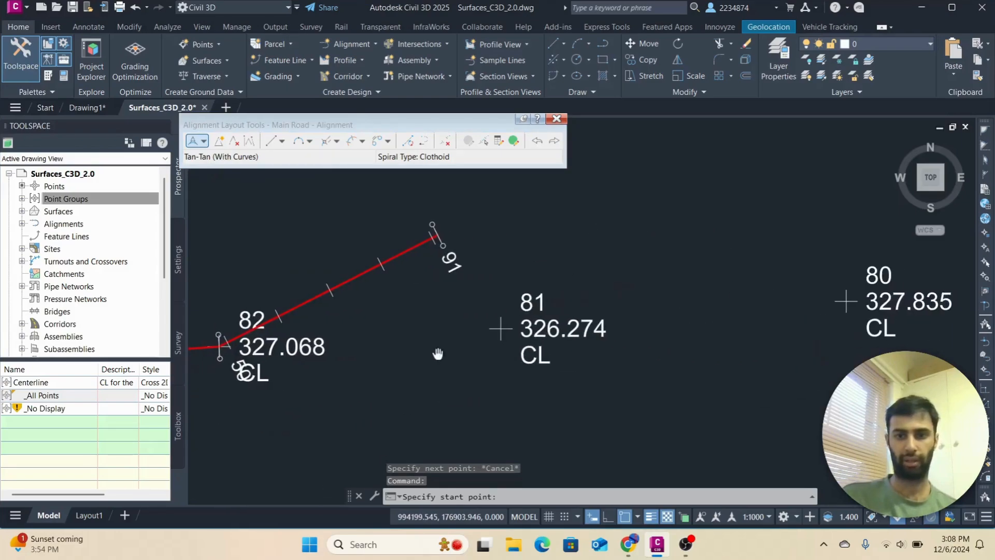
click(501, 329)
scroll(761, 309, down, 2)
middle_drag(761, 309, 574, 344)
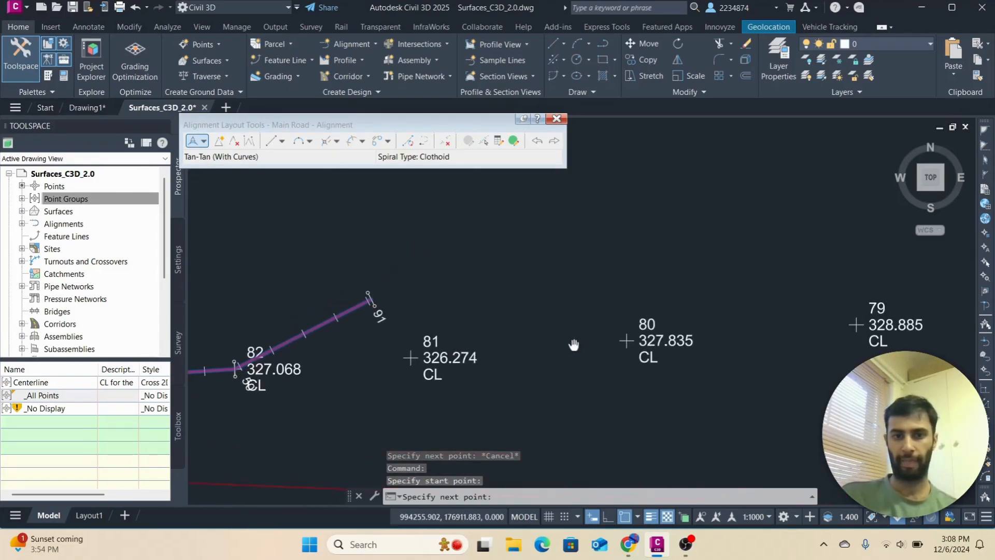
click(627, 340)
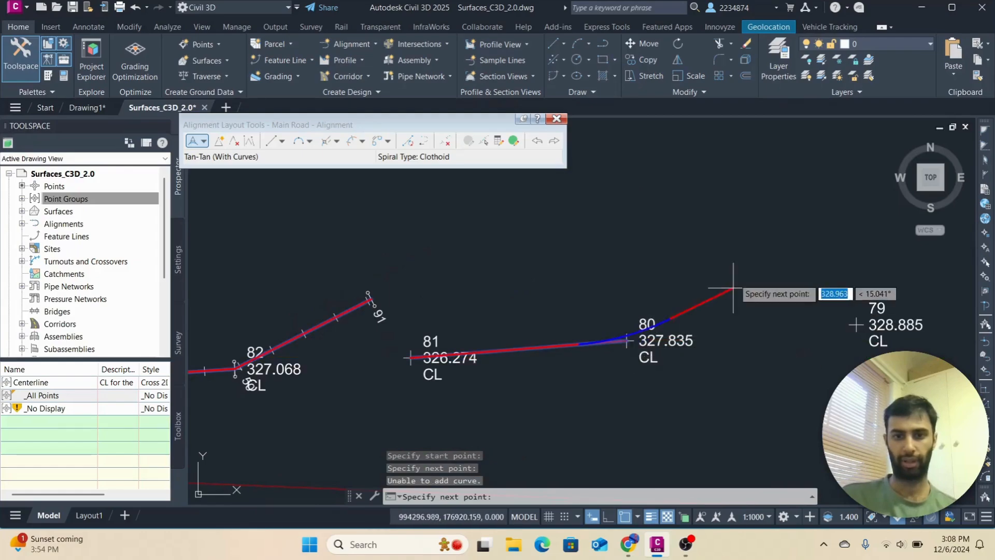
click(755, 209)
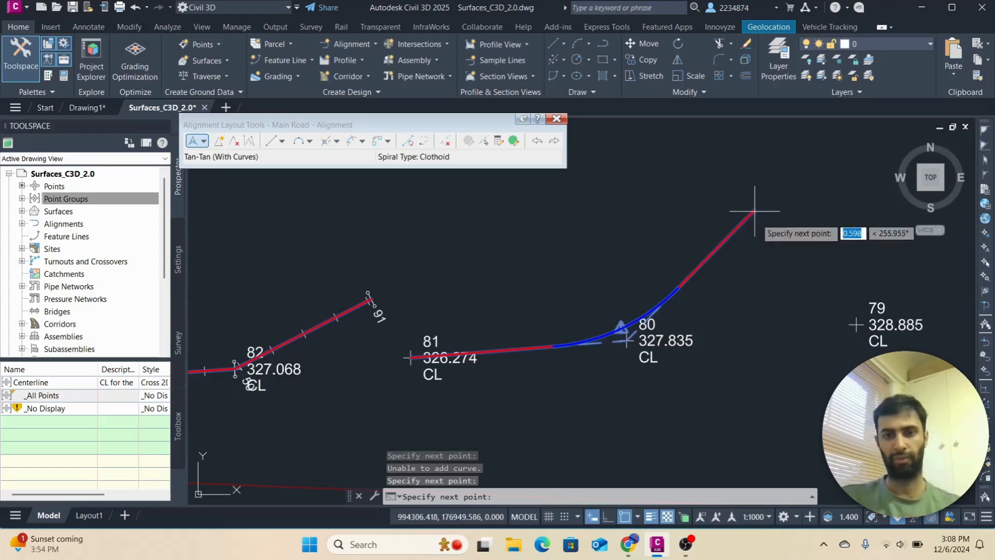
key(Escape)
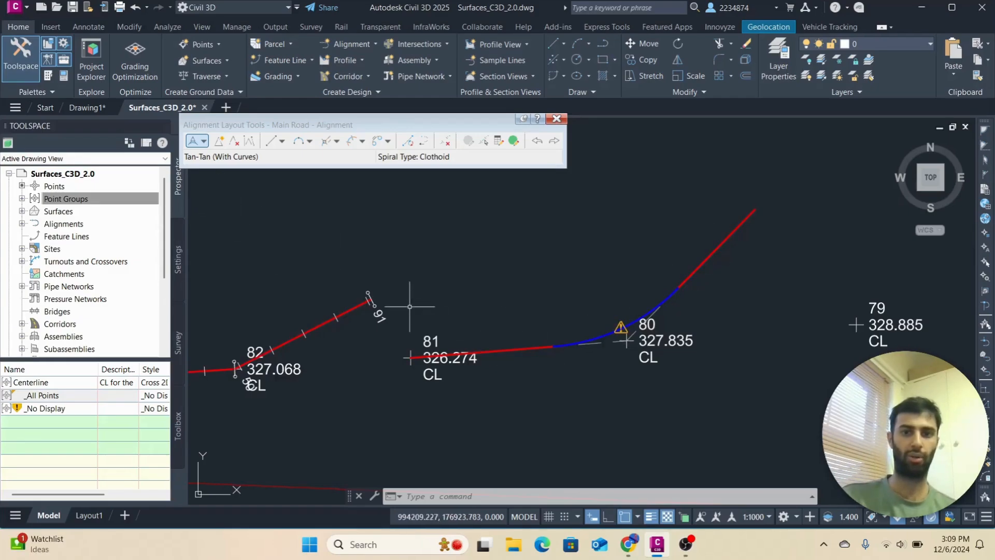
Erase the Main Road alignment containing the trial tangents with and without curves
middle_drag(239, 259, 379, 258)
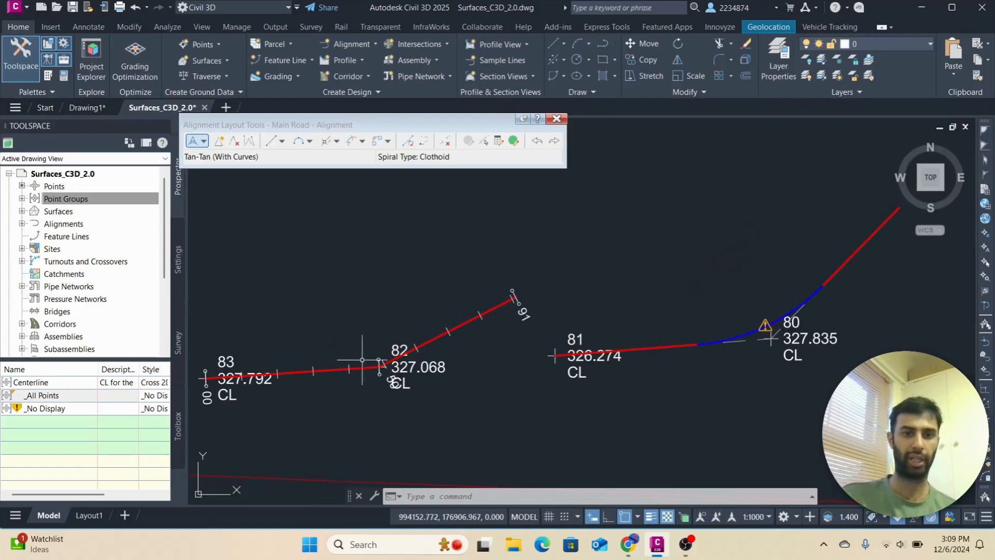
scroll(357, 358, up, 4)
scroll(551, 356, down, 4)
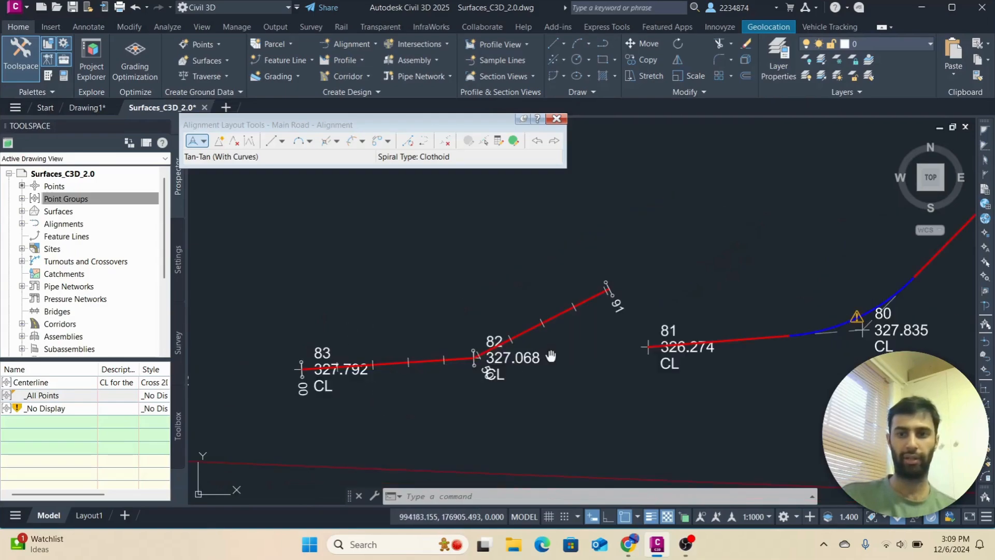
middle_drag(552, 355, 402, 357)
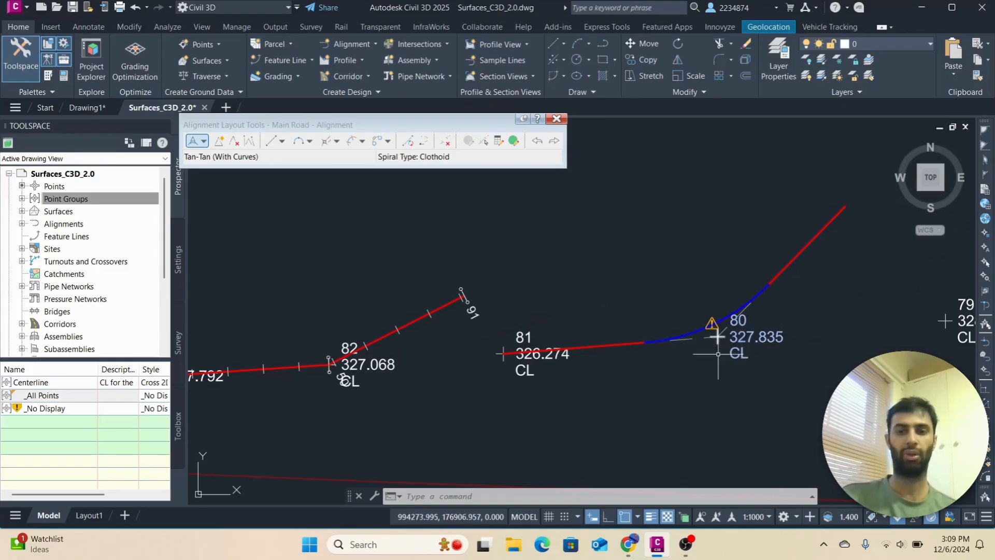
middle_drag(445, 360, 488, 355)
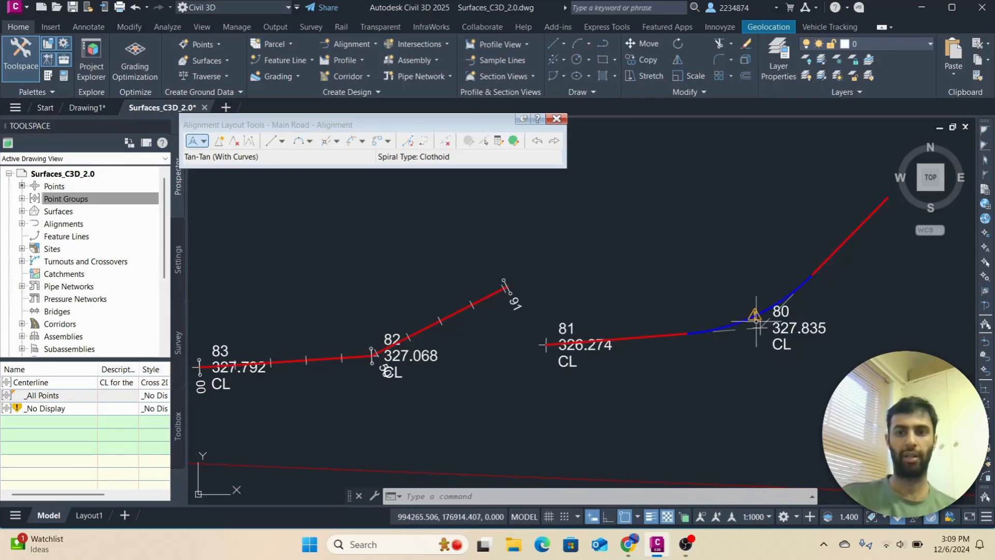
middle_drag(526, 385, 600, 348)
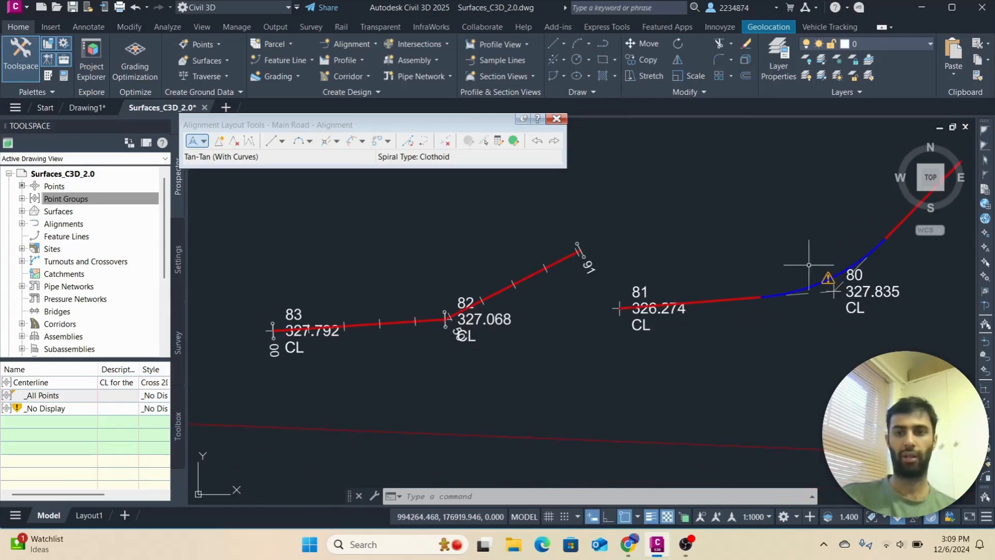
click(731, 298)
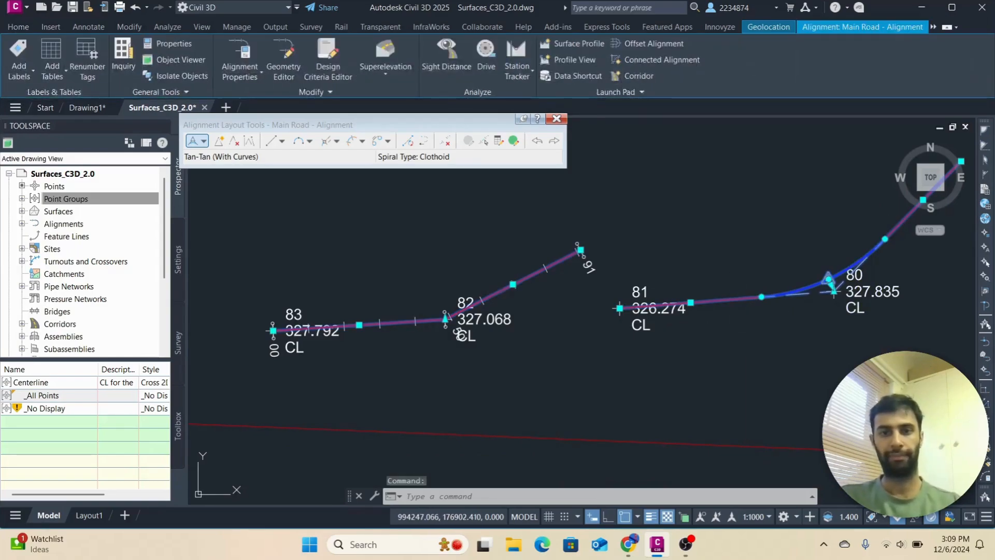
key(Delete)
key(Escape)
key(Escape)
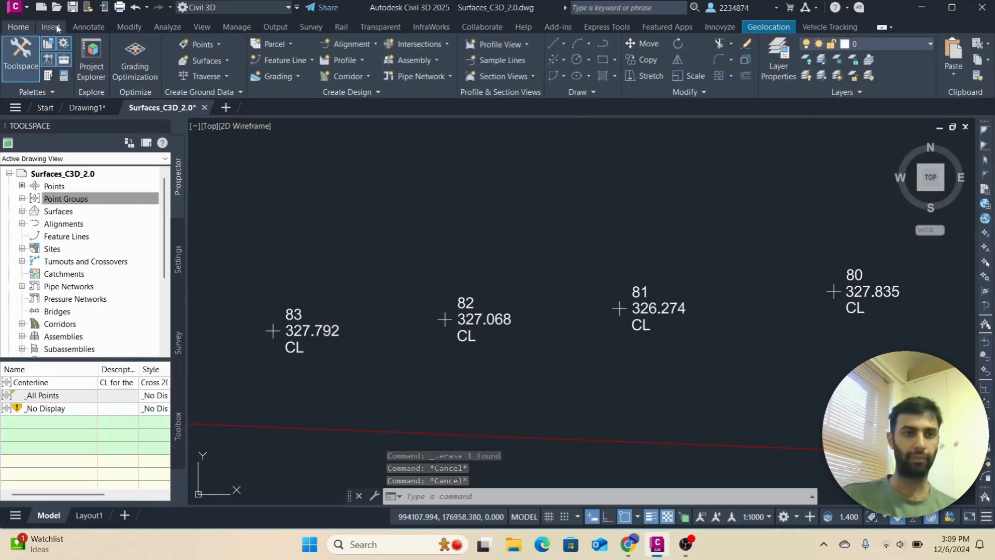
Create a new centreline alignment layout named Main Road - Alignment, keeping its default general and design criteria settings
click(352, 43)
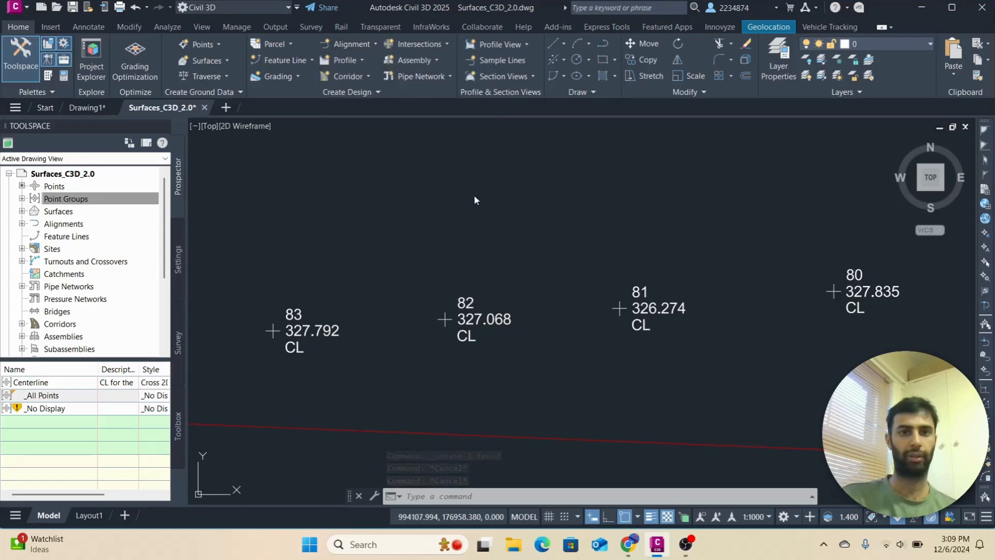
click(223, 182)
click(186, 181)
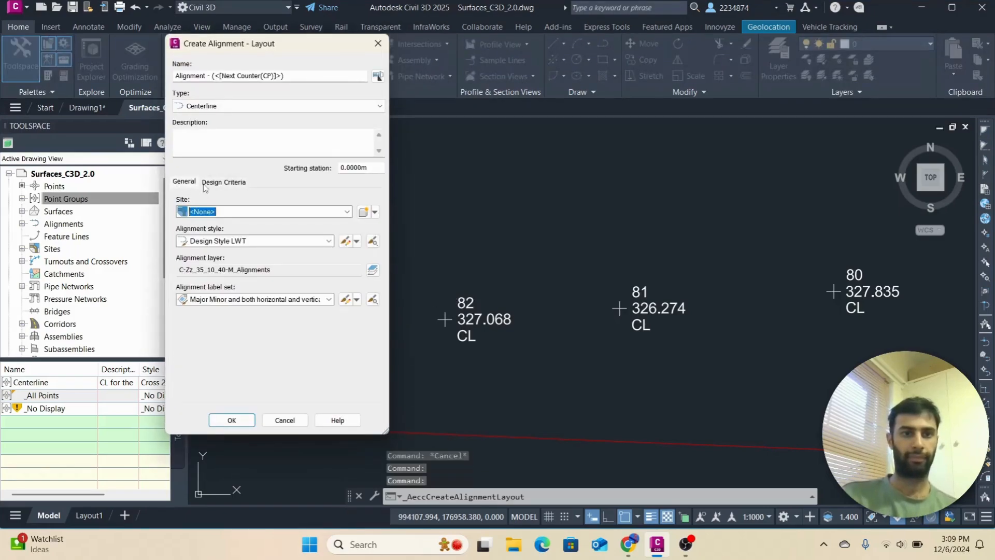
click(234, 185)
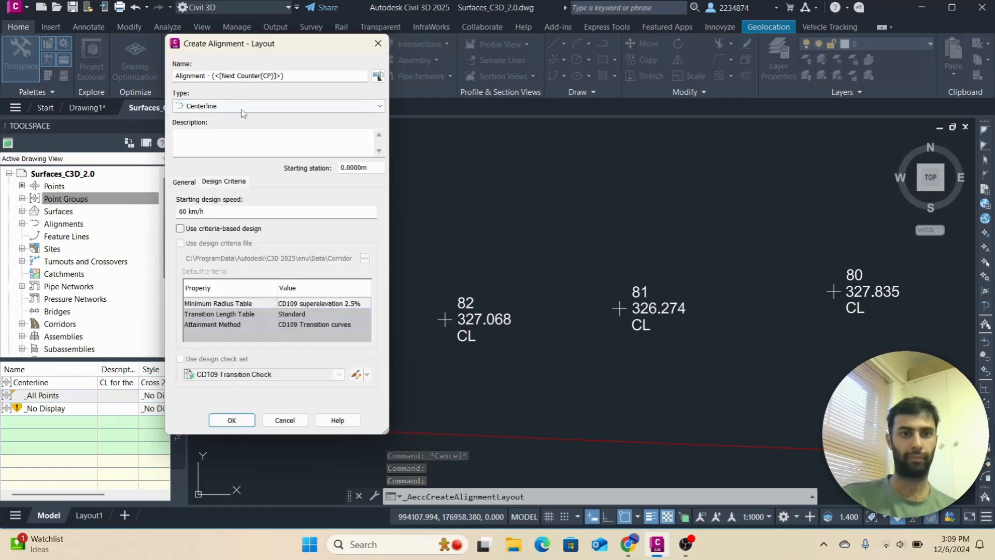
triple_click(264, 76)
text(Main Road - Alignment)
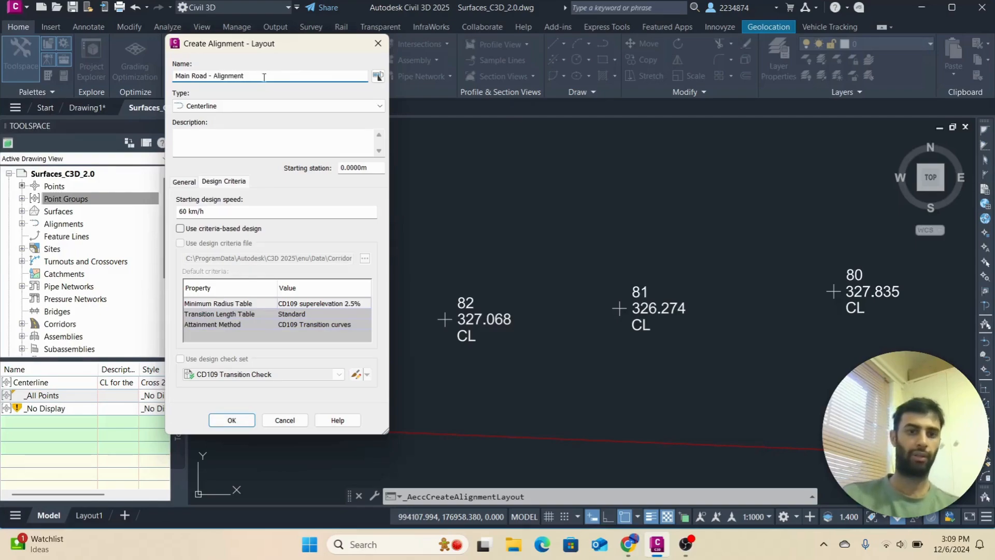
click(186, 180)
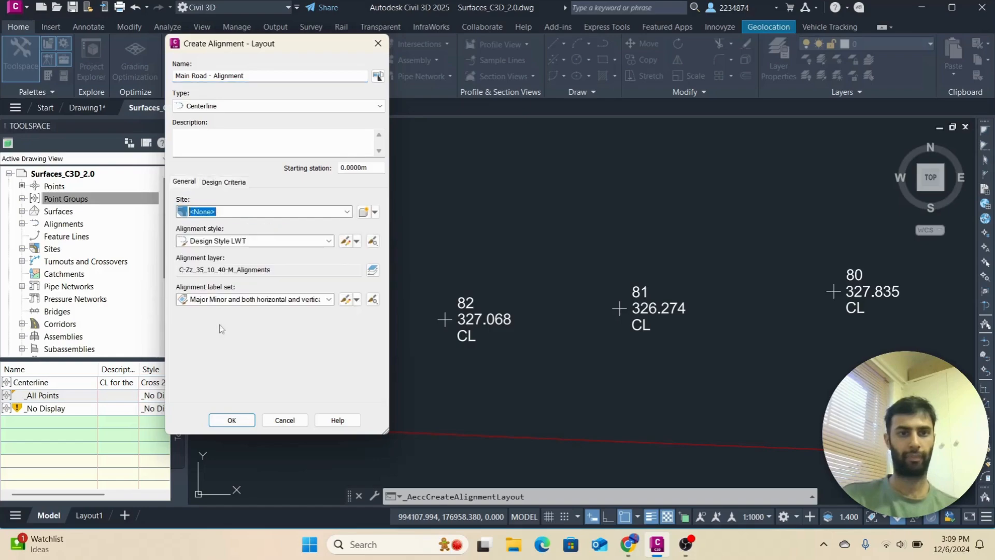
click(232, 420)
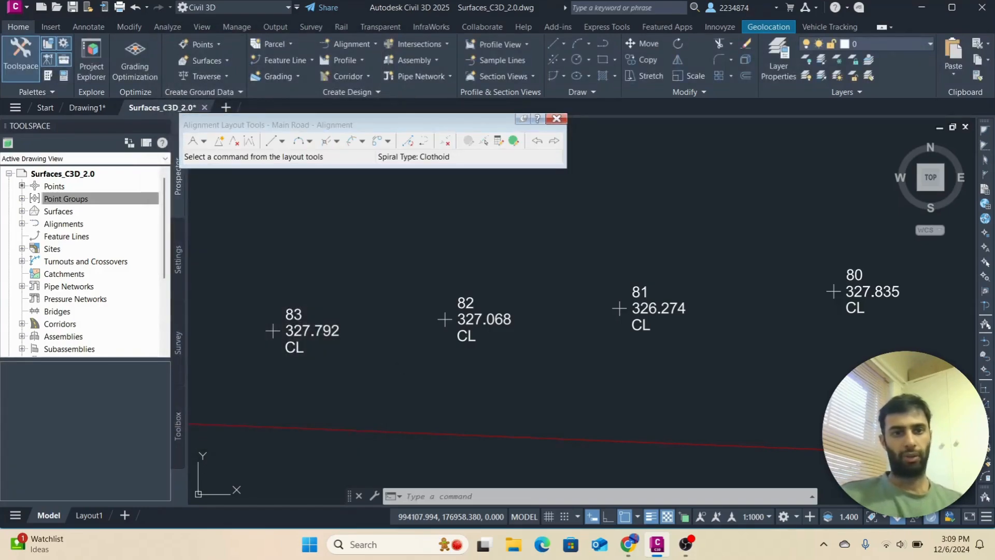
Draw a Fixed Line (Two points) of the main road alignment from survey point 86 to point 80
click(204, 141)
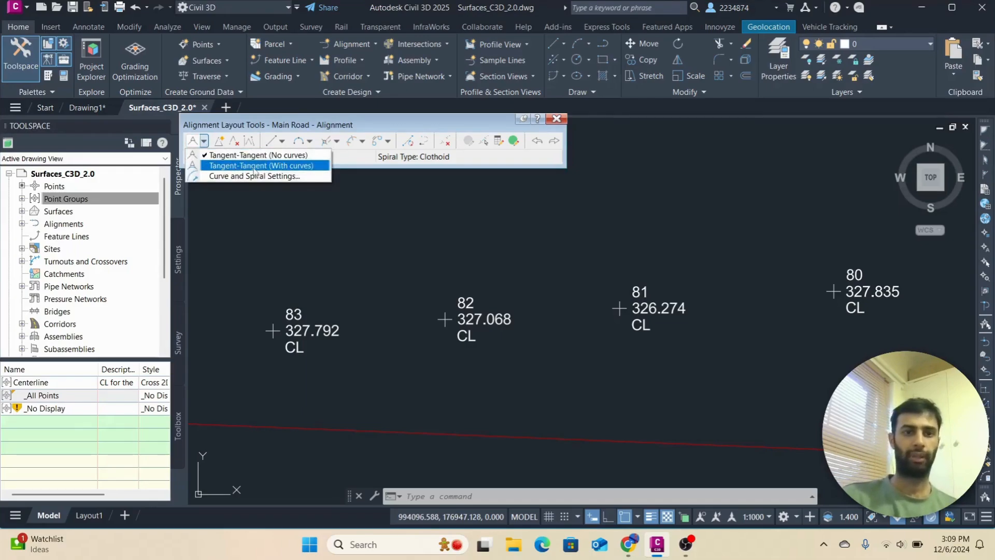
click(376, 126)
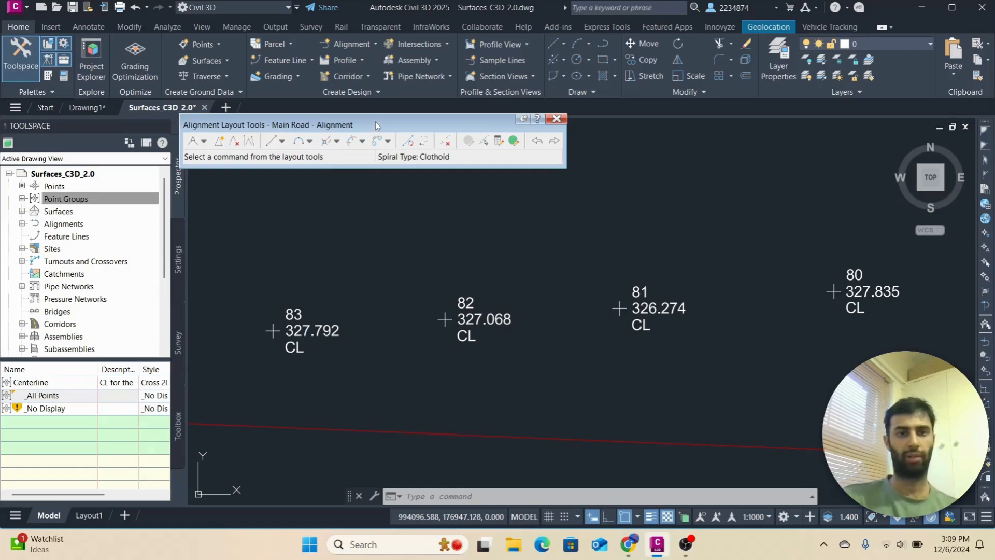
click(281, 141)
click(281, 142)
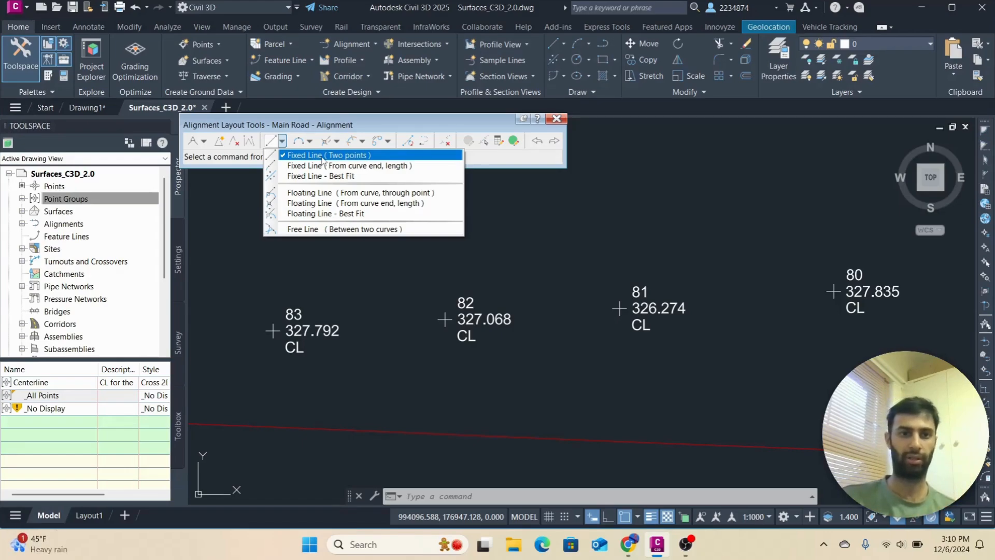
click(322, 156)
scroll(362, 266, down, 4)
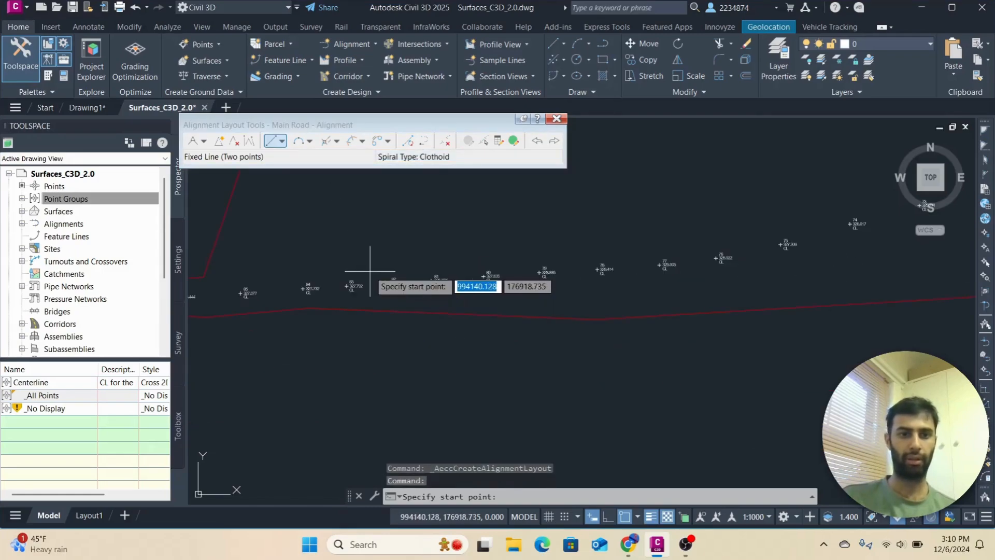
scroll(331, 241, down, 3)
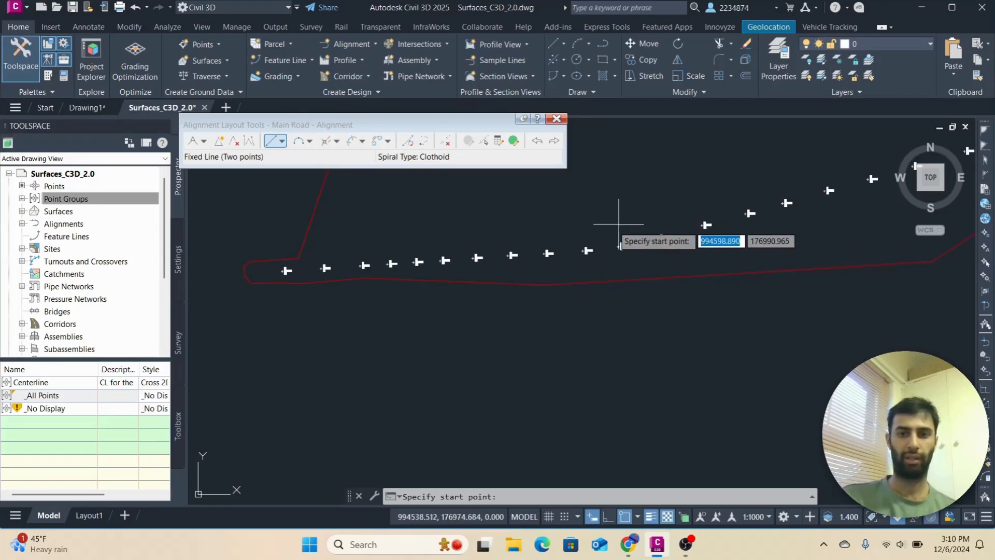
scroll(284, 272, up, 7)
scroll(284, 274, up, 3)
scroll(251, 281, down, 3)
scroll(253, 281, up, 5)
click(253, 281)
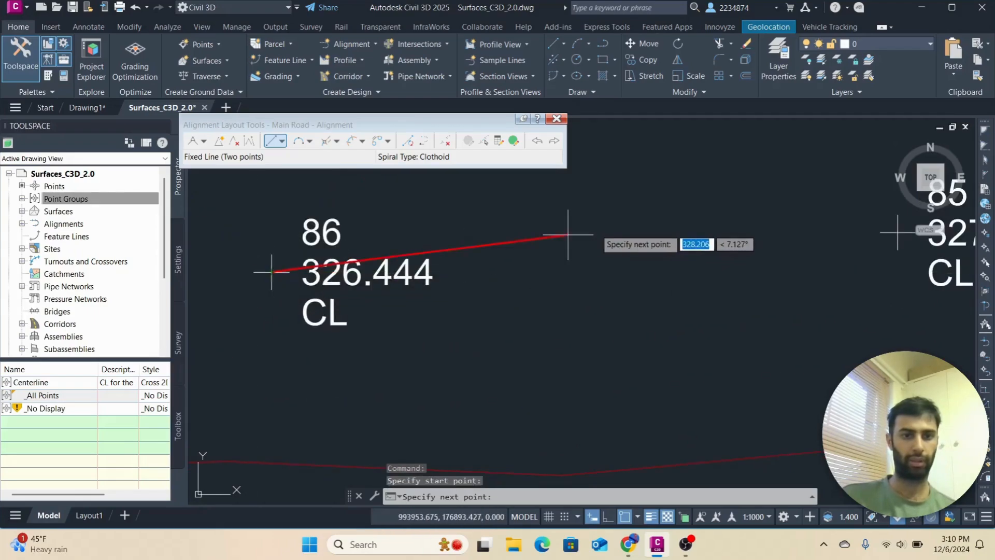
scroll(568, 234, down, 8)
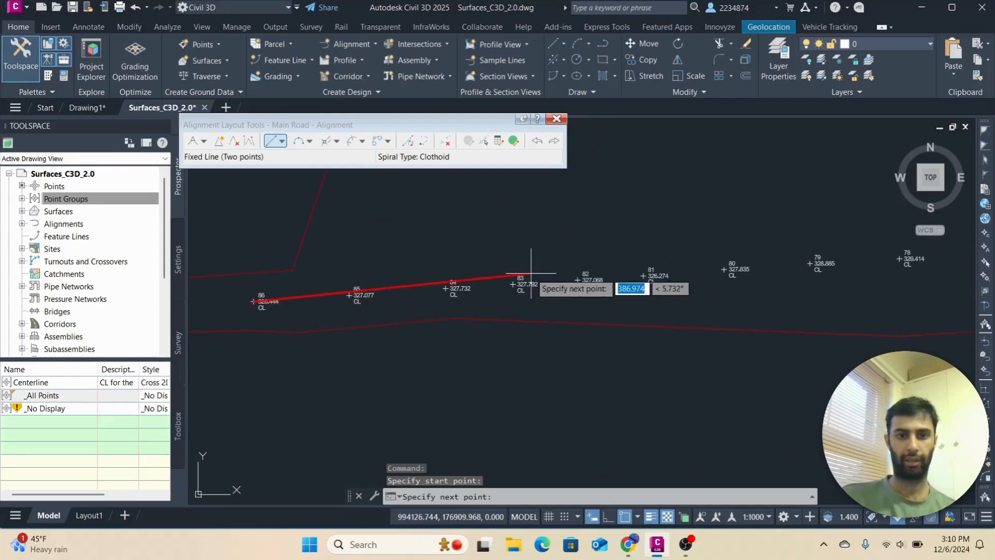
click(642, 275)
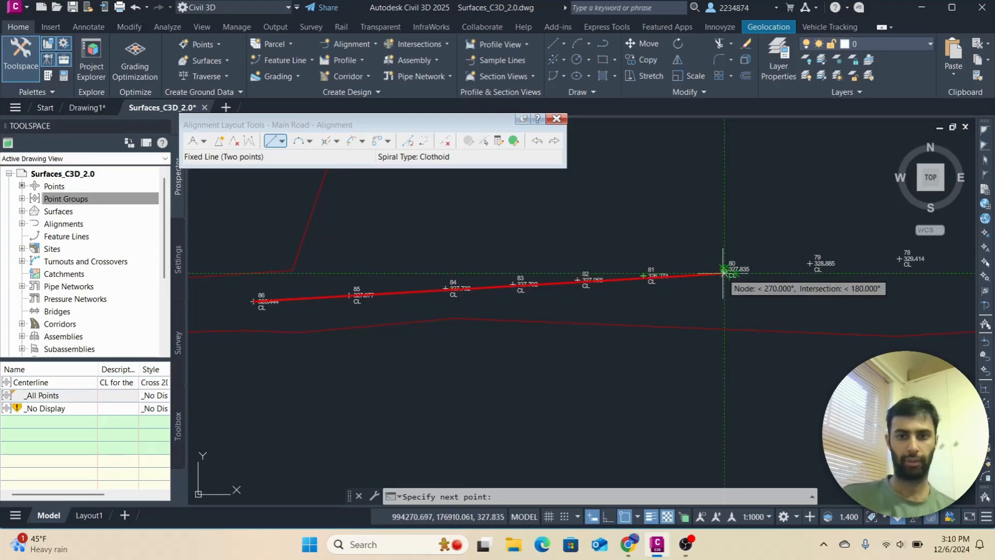
scroll(724, 271, up, 4)
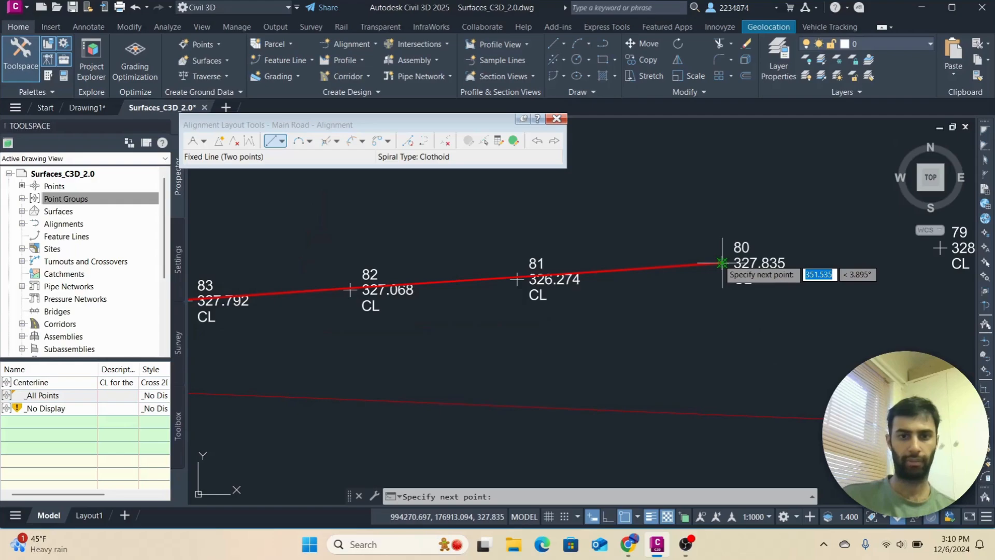
click(722, 263)
Draw a second two-point fixed line from the first line's end at survey point 80 to point 77
scroll(794, 318, down, 4)
scroll(647, 332, down, 3)
middle_drag(682, 333, 569, 350)
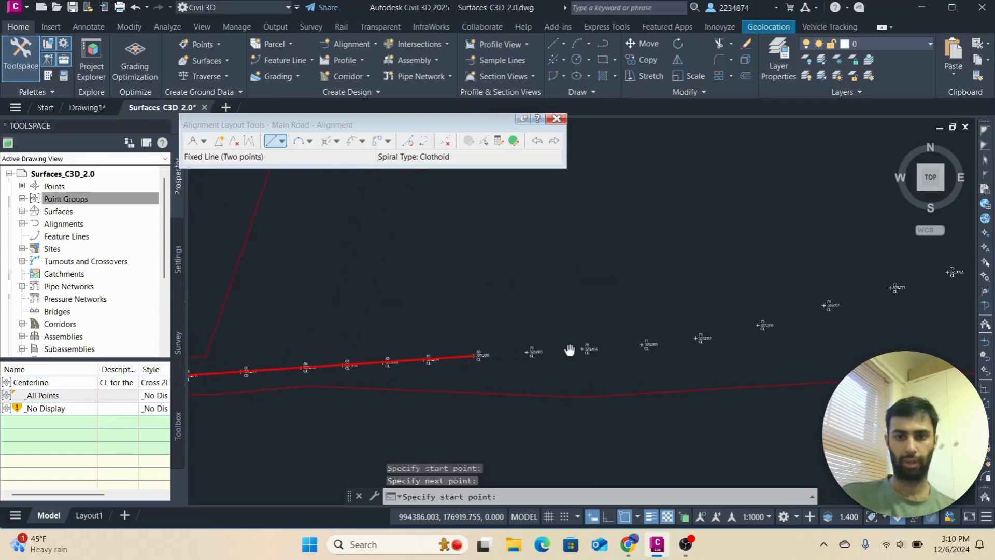
scroll(537, 374, up, 3)
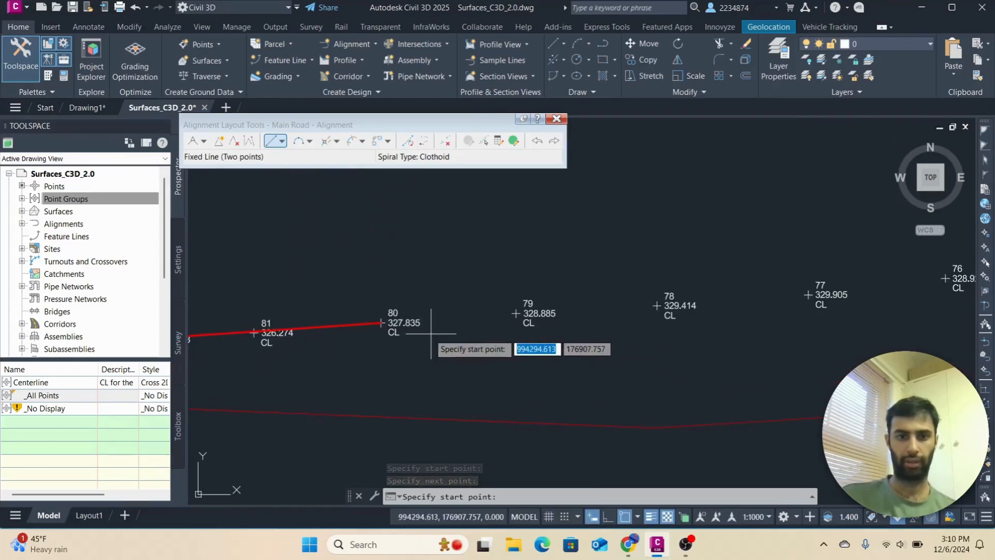
scroll(404, 332, up, 3)
click(381, 325)
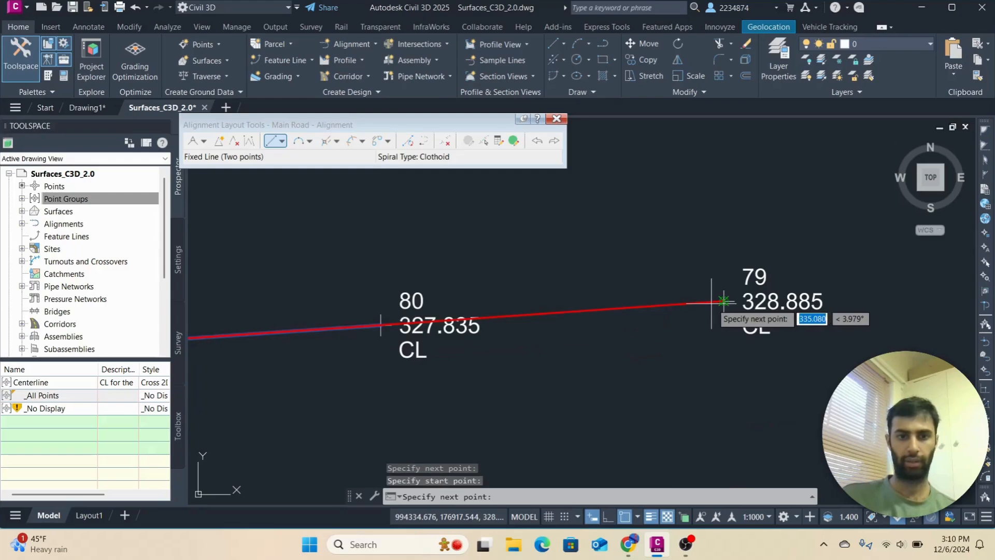
scroll(724, 302, down, 4)
middle_drag(706, 304, 435, 328)
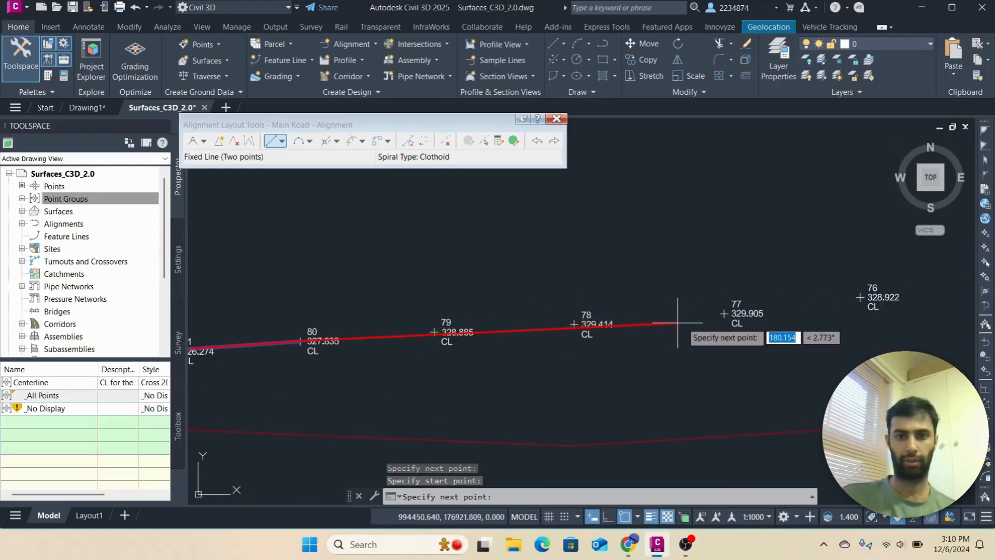
click(724, 314)
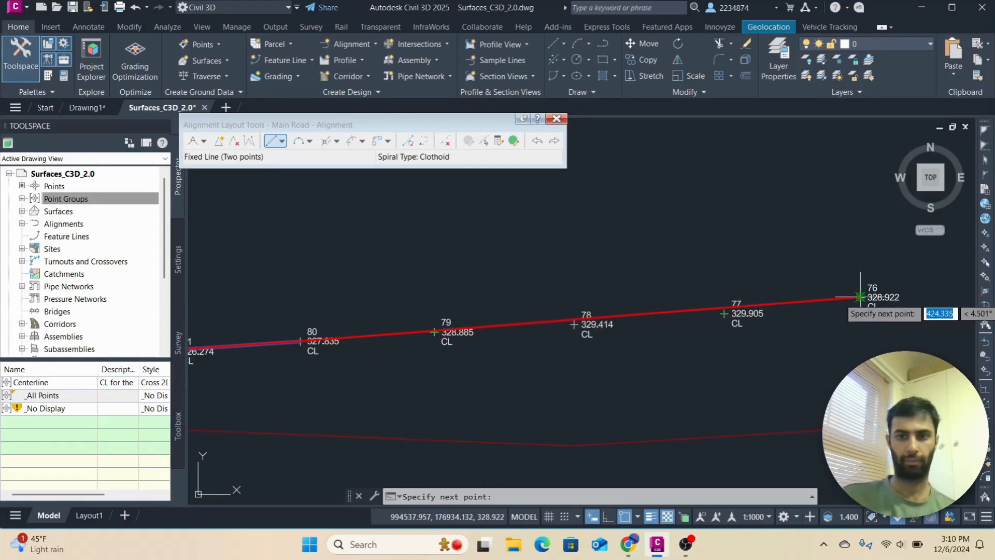
scroll(725, 311, up, 4)
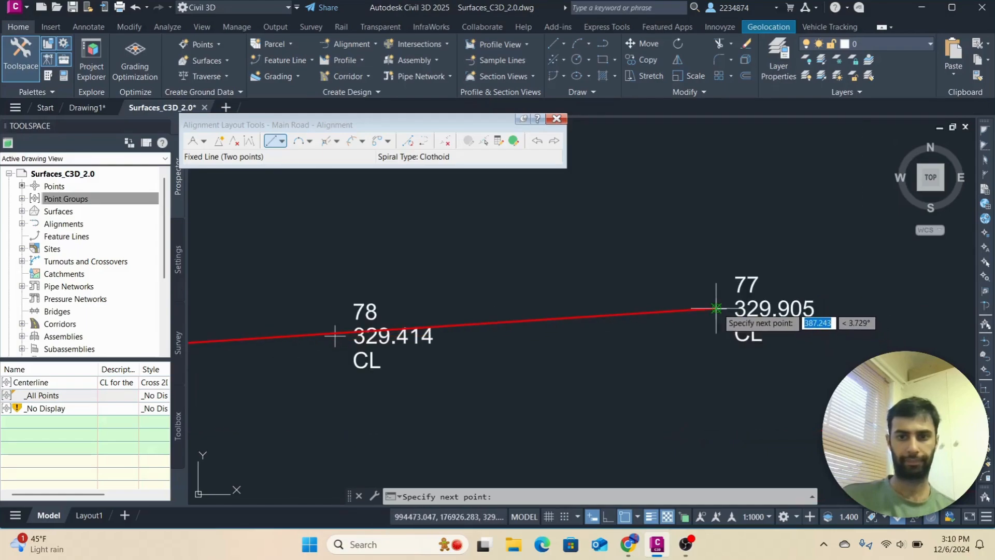
click(717, 308)
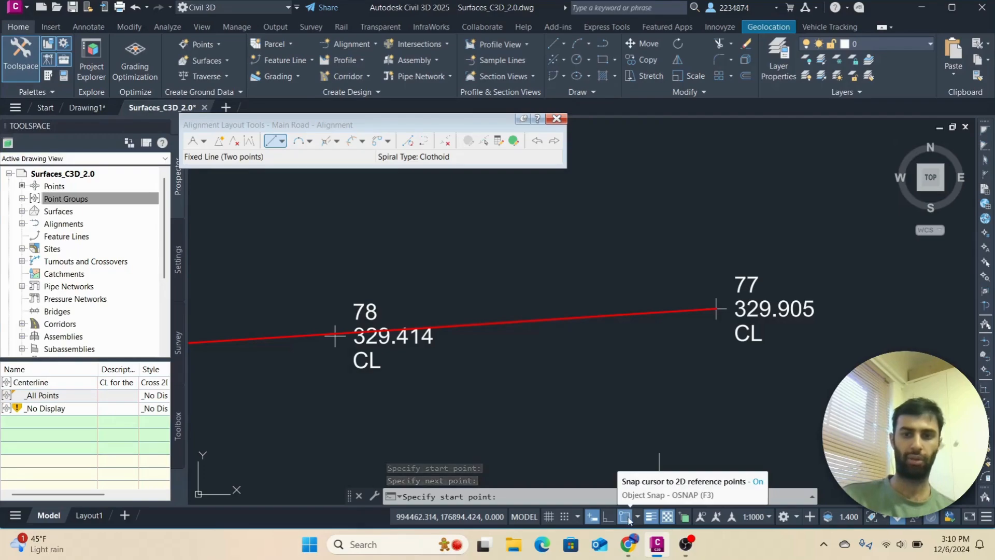
Draw a third two-point fixed line of the main road alignment from survey point 73 to point 66
scroll(358, 381, down, 4)
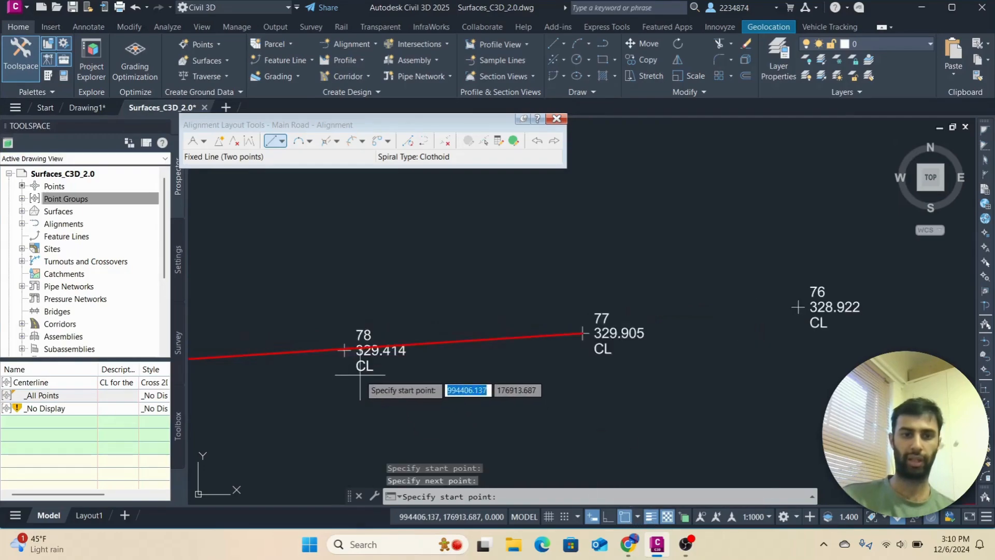
middle_drag(357, 383, 499, 362)
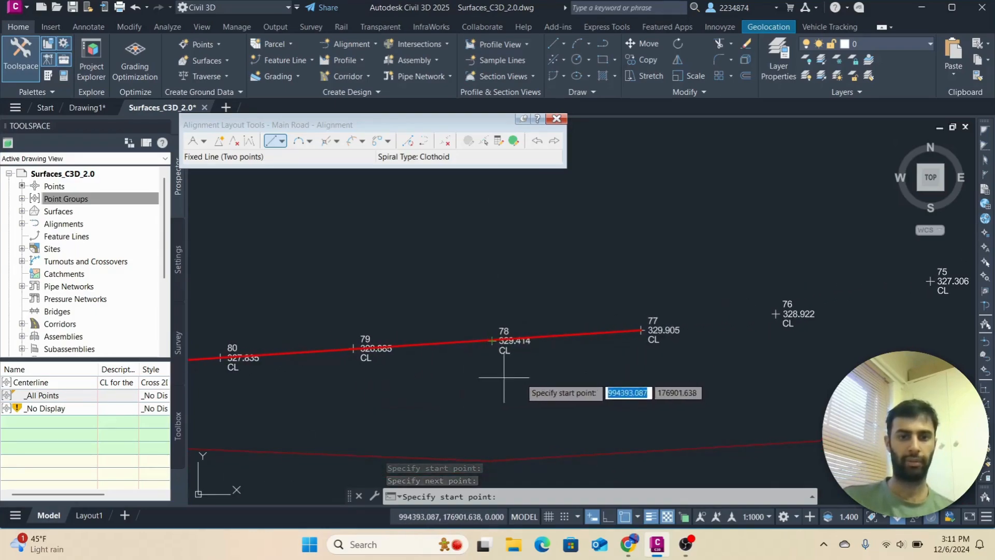
scroll(381, 379, down, 3)
scroll(464, 342, up, 4)
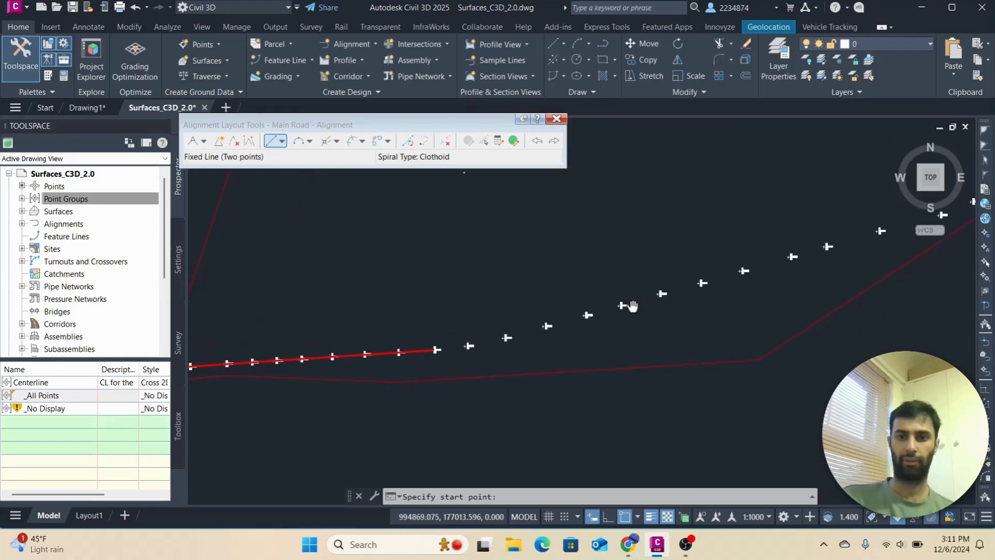
scroll(648, 310, up, 4)
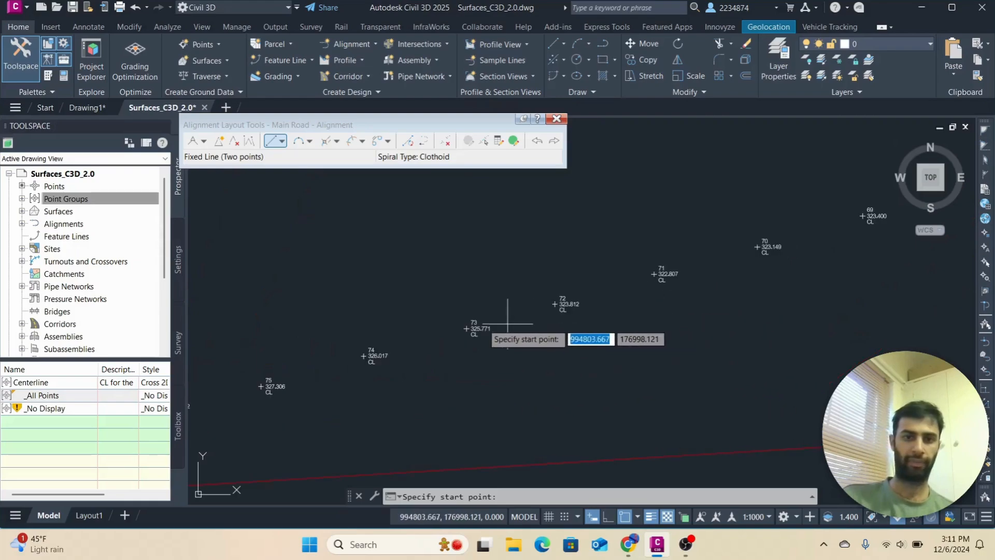
scroll(473, 327, up, 3)
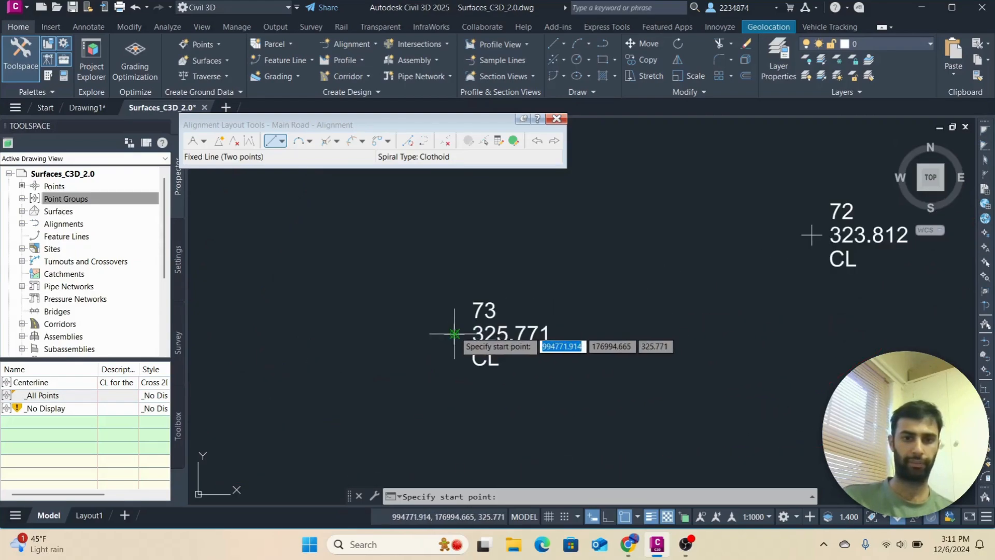
click(454, 333)
scroll(632, 284, down, 5)
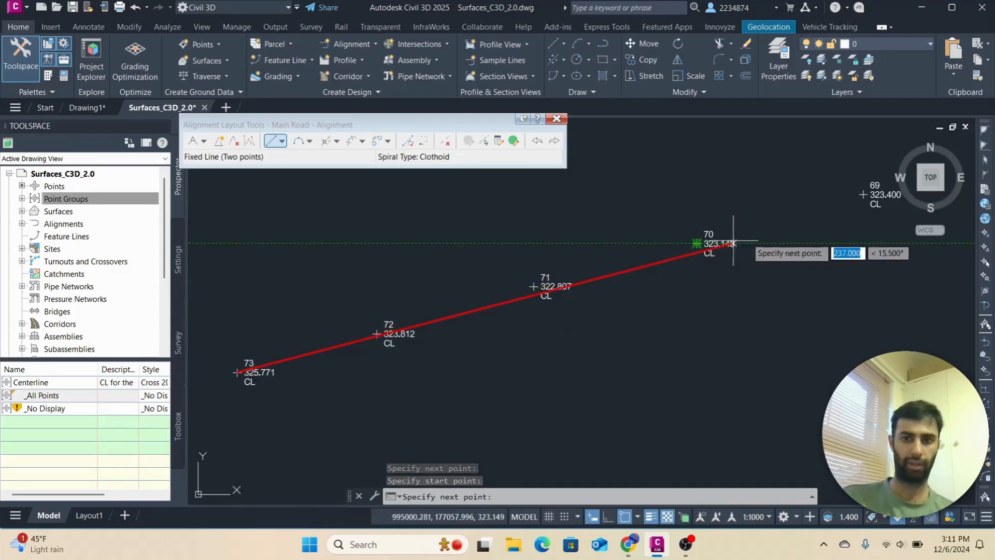
click(863, 194)
middle_drag(863, 195, 555, 306)
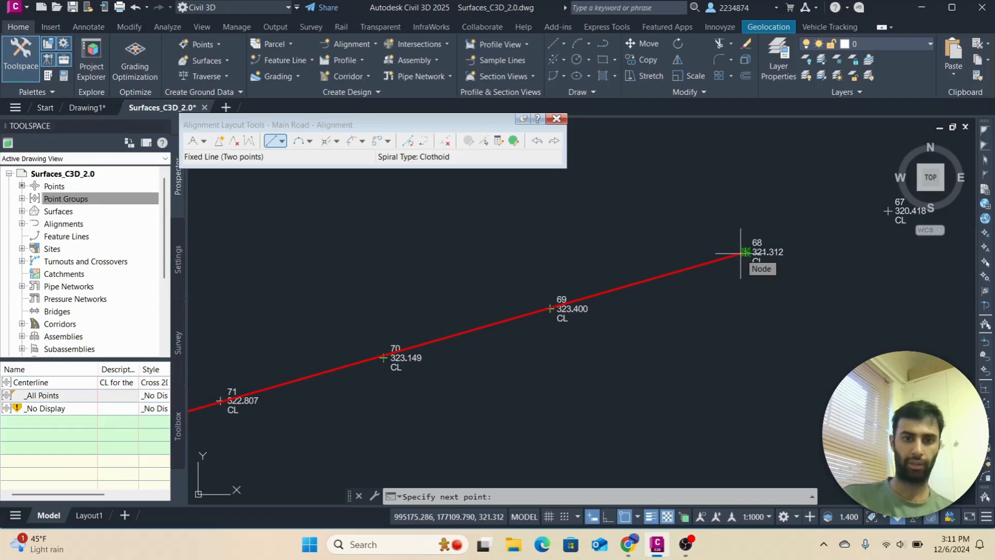
click(745, 252)
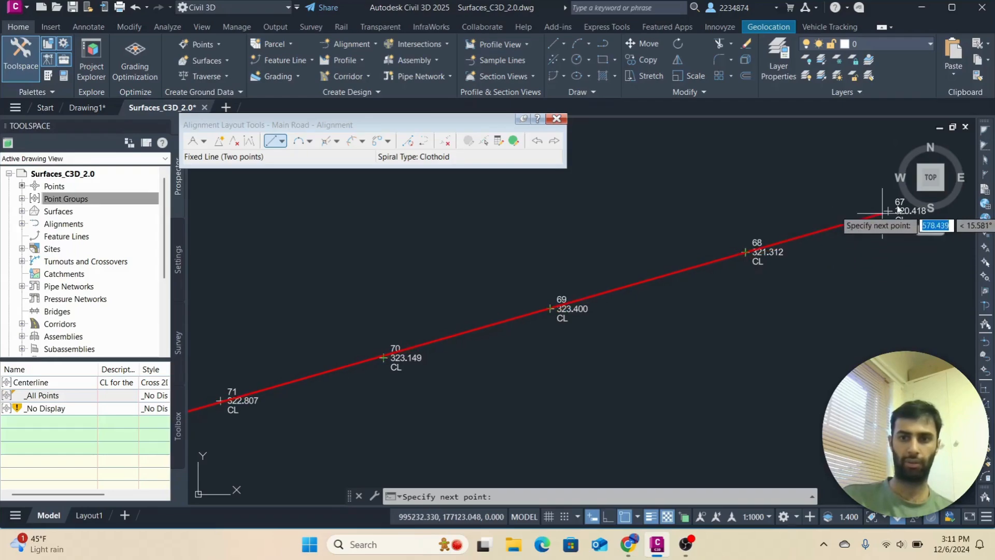
mouse_move(826, 244)
middle_down()
mouse_move(705, 289)
mouse_move(694, 276)
middle_up()
click(697, 276)
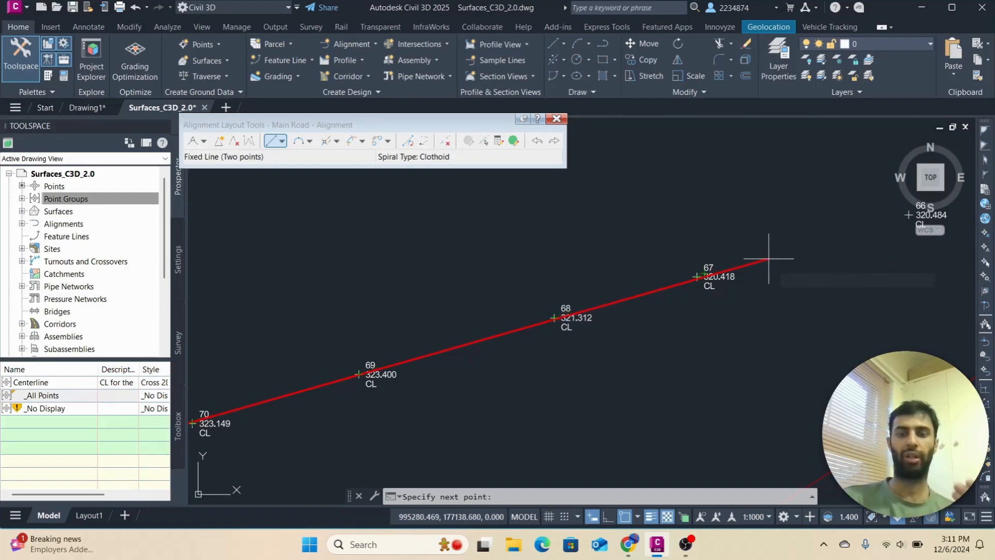
scroll(764, 264, down, 2)
middle_drag(759, 266, 611, 307)
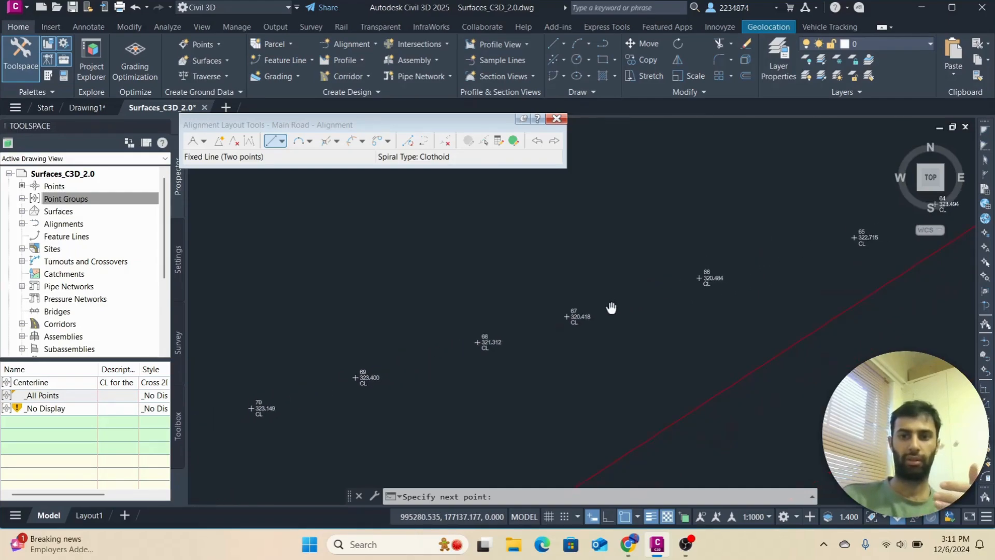
scroll(703, 281, up, 6)
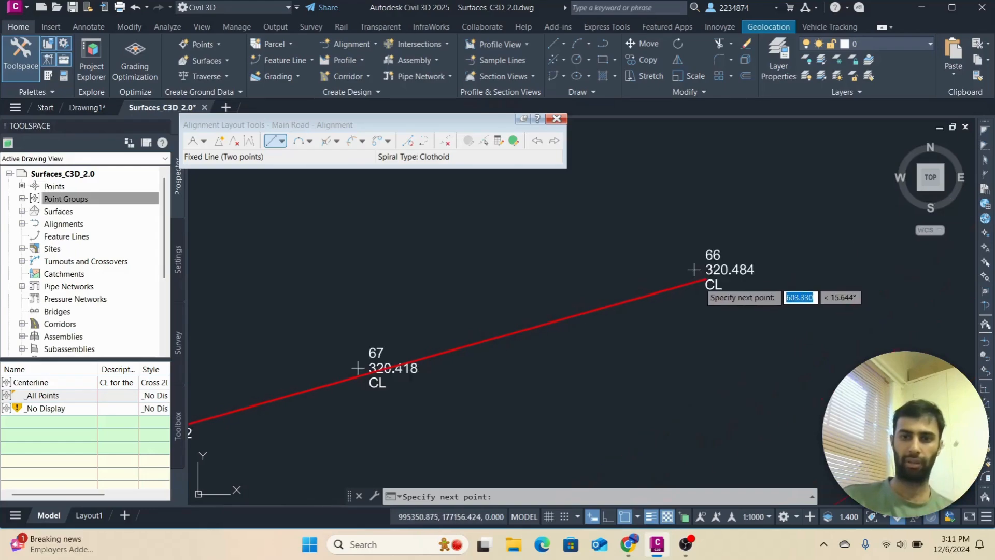
scroll(692, 257, down, 4)
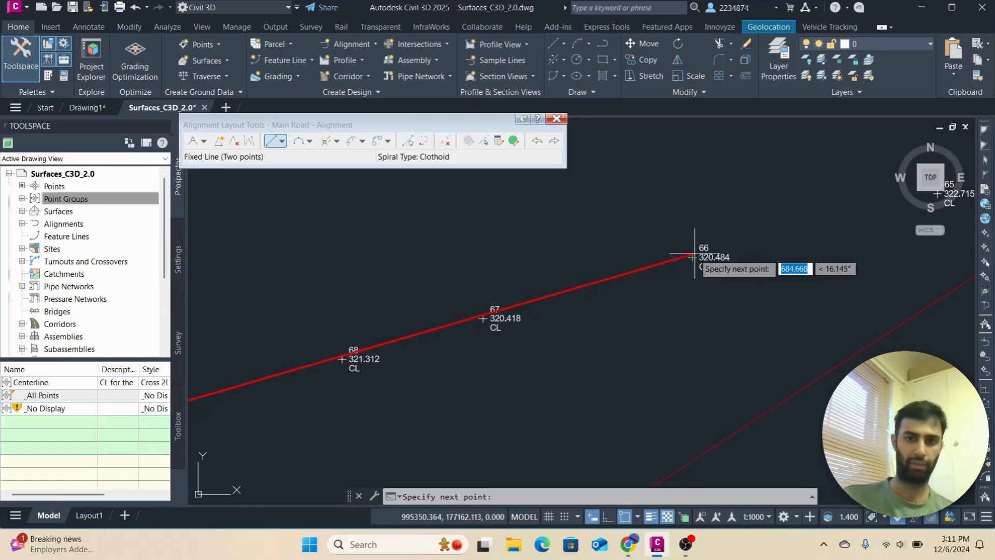
middle_drag(859, 232, 738, 261)
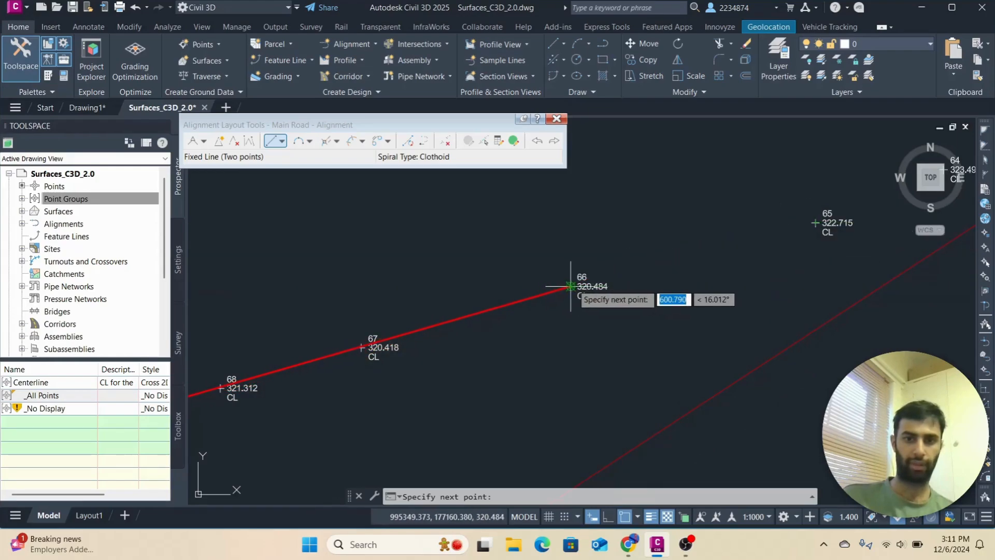
scroll(561, 286, up, 5)
click(511, 302)
scroll(422, 343, down, 5)
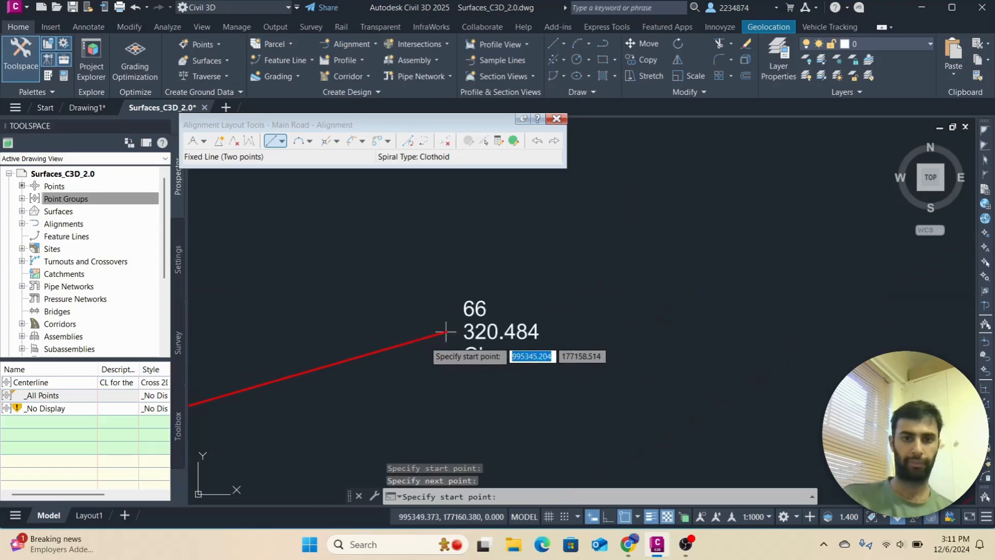
middle_drag(415, 351, 664, 290)
scroll(522, 339, down, 2)
middle_drag(520, 340, 743, 304)
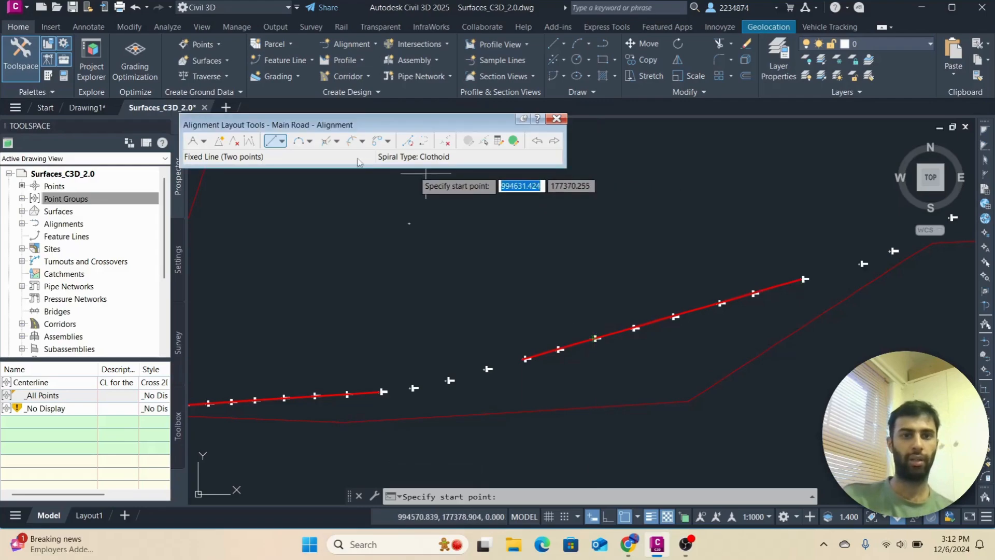
click(310, 141)
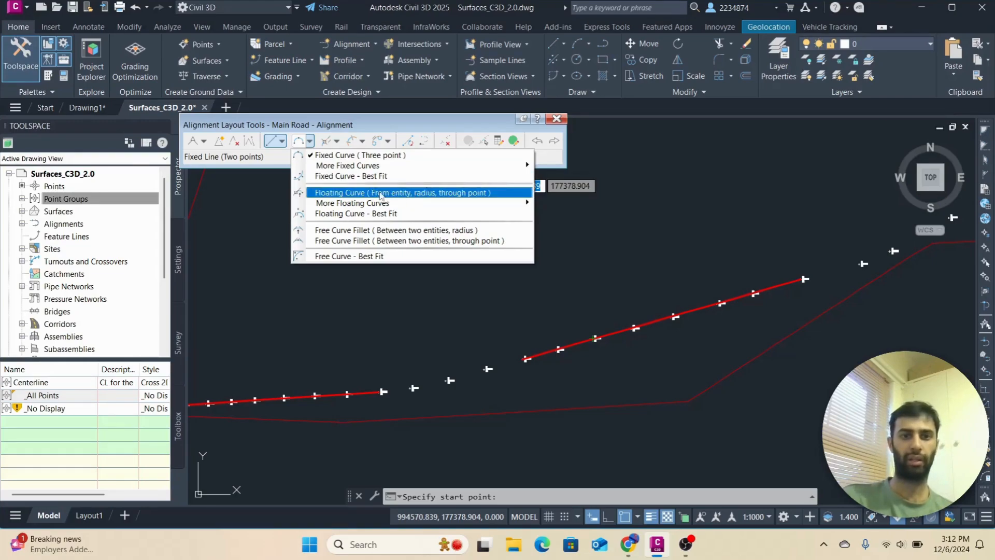
click(435, 193)
scroll(511, 295, up, 10)
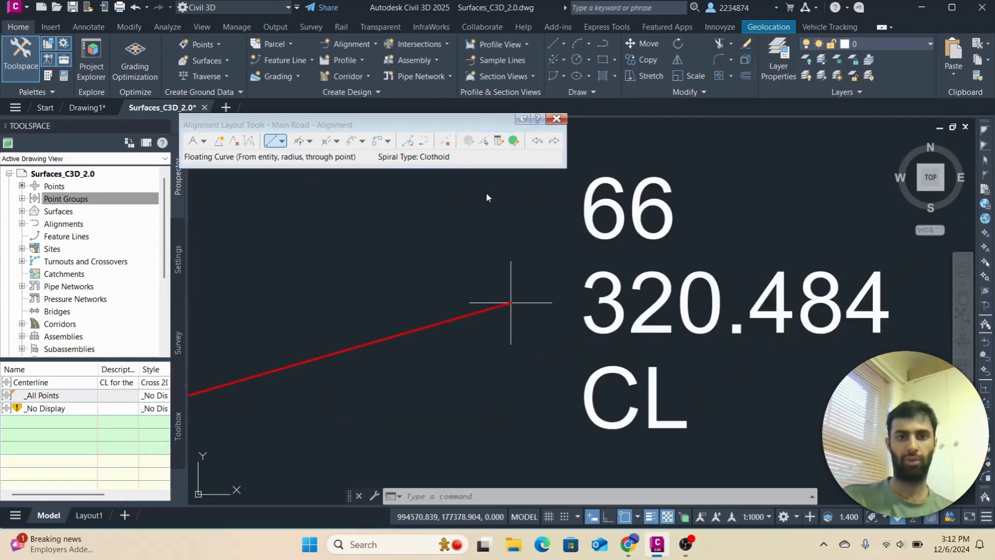
scroll(441, 324, down, 4)
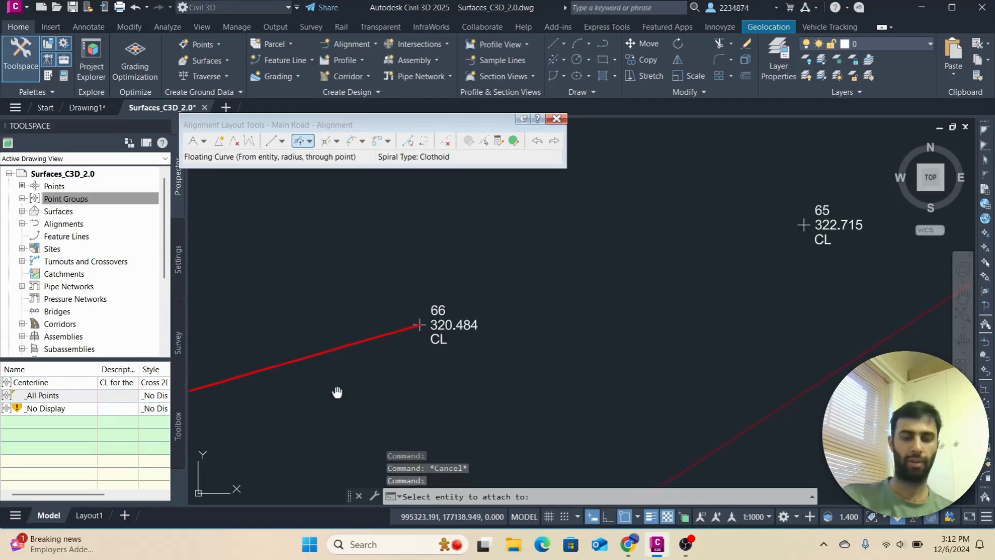
middle_drag(335, 393, 604, 344)
scroll(670, 328, up, 2)
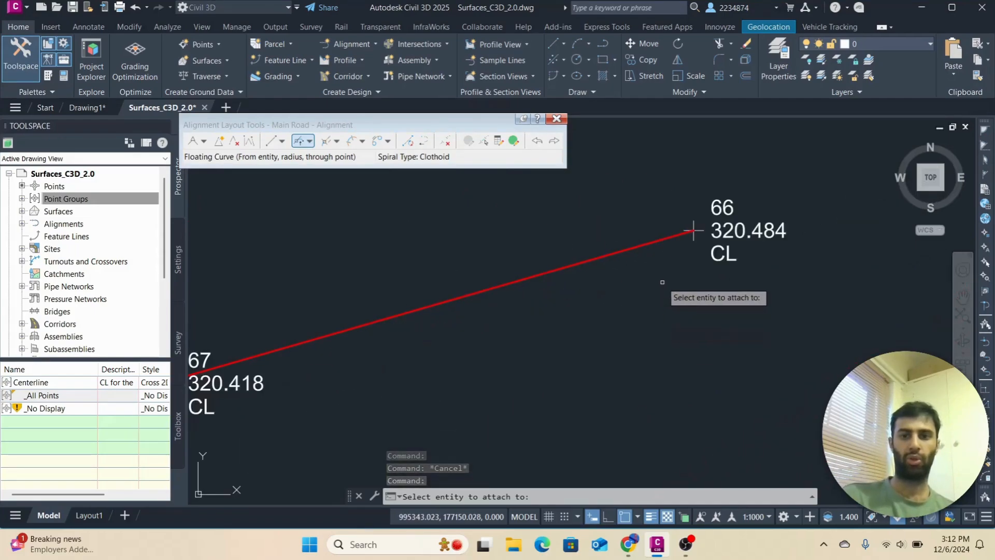
scroll(669, 252, up, 2)
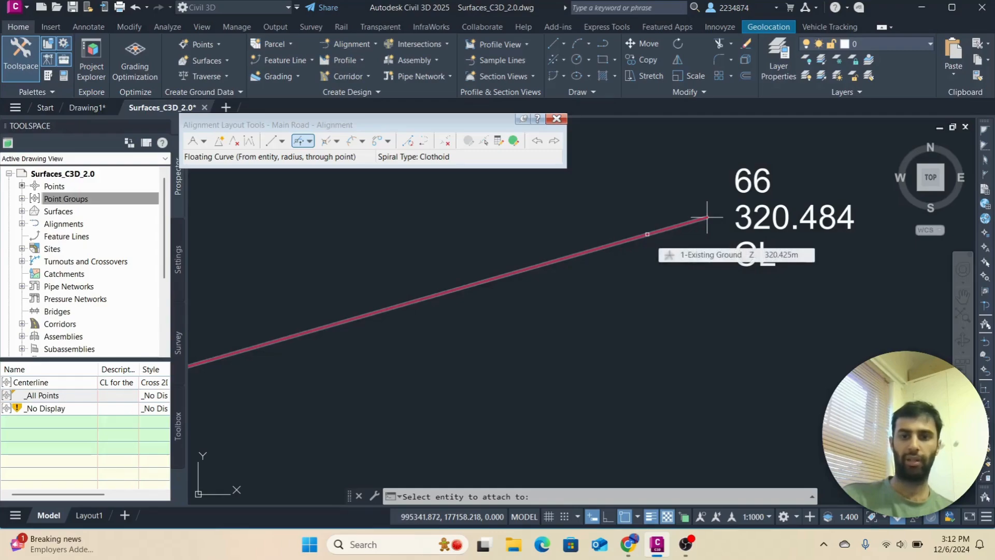
click(707, 217)
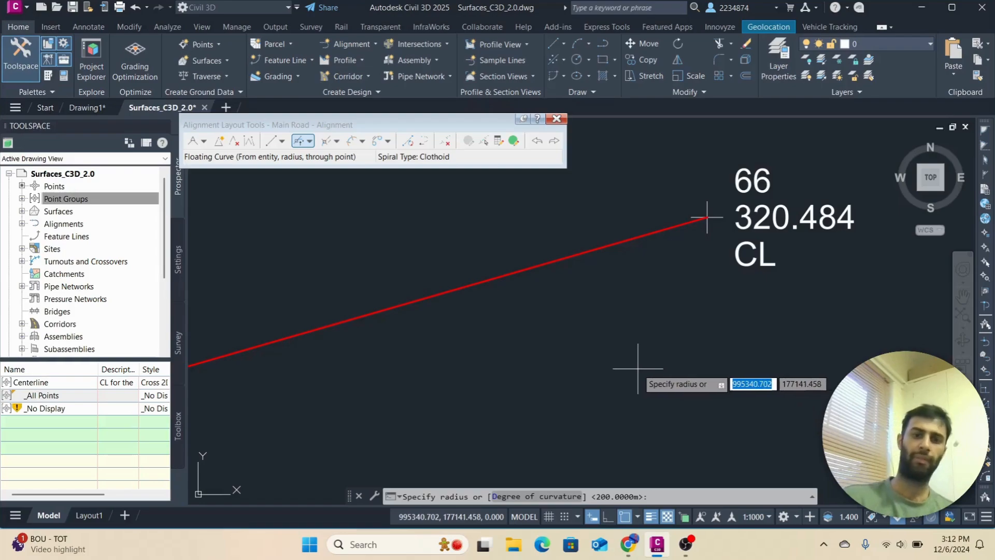
text(250)
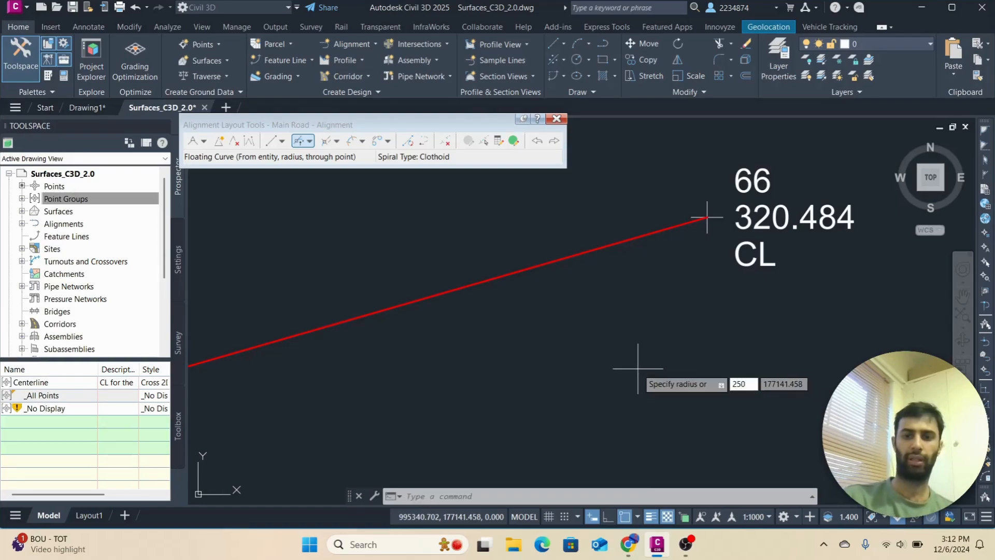
key(Return)
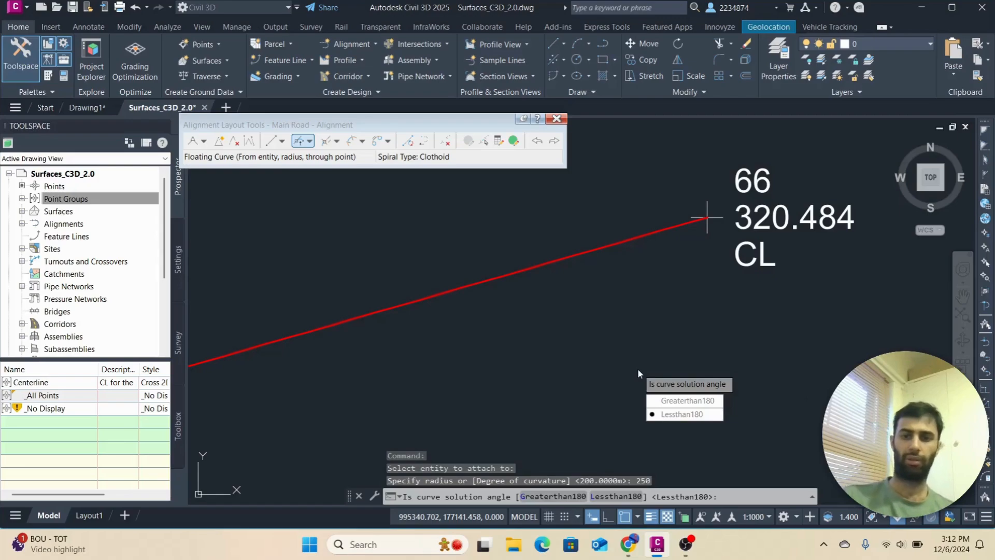
key(Return)
scroll(679, 378, down, 4)
scroll(611, 337, down, 2)
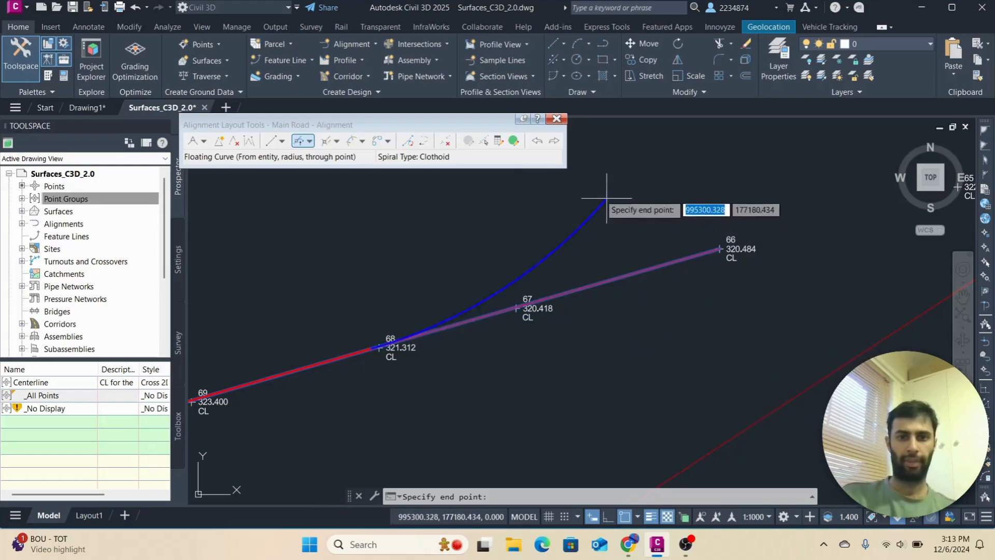
click(302, 142)
scroll(360, 269, down, 5)
mouse_move(374, 269)
middle_down()
mouse_move(533, 240)
mouse_move(572, 244)
middle_up()
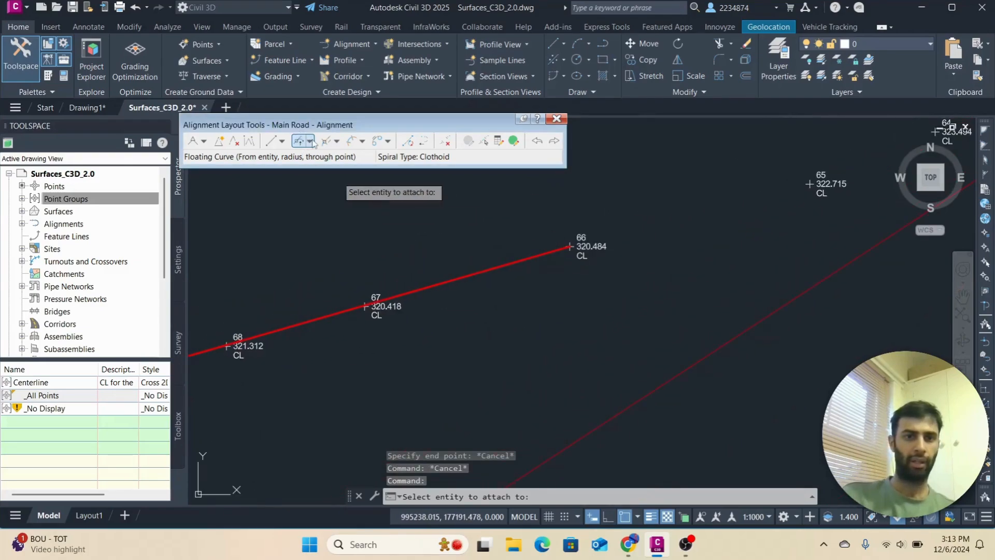
Add a Free Curve Fillet (Between two entities, radius) joining the fixed lines ending at points 77 and 73, with solution angle Lessthan180 and radius 250 m
click(310, 141)
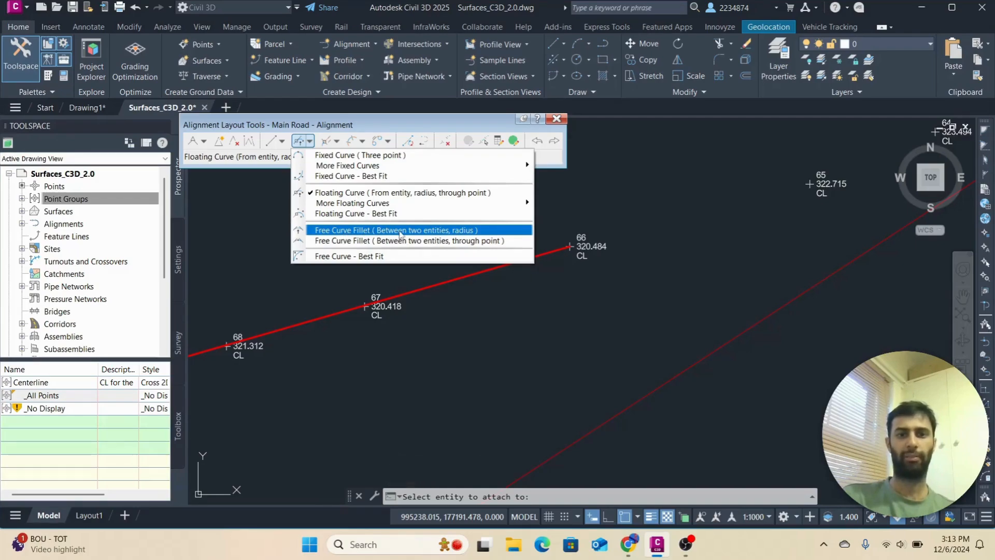
click(461, 234)
scroll(575, 241, up, 5)
scroll(328, 290, down, 2)
middle_drag(366, 289, 557, 244)
scroll(373, 293, down, 3)
scroll(643, 256, down, 2)
scroll(407, 317, down, 2)
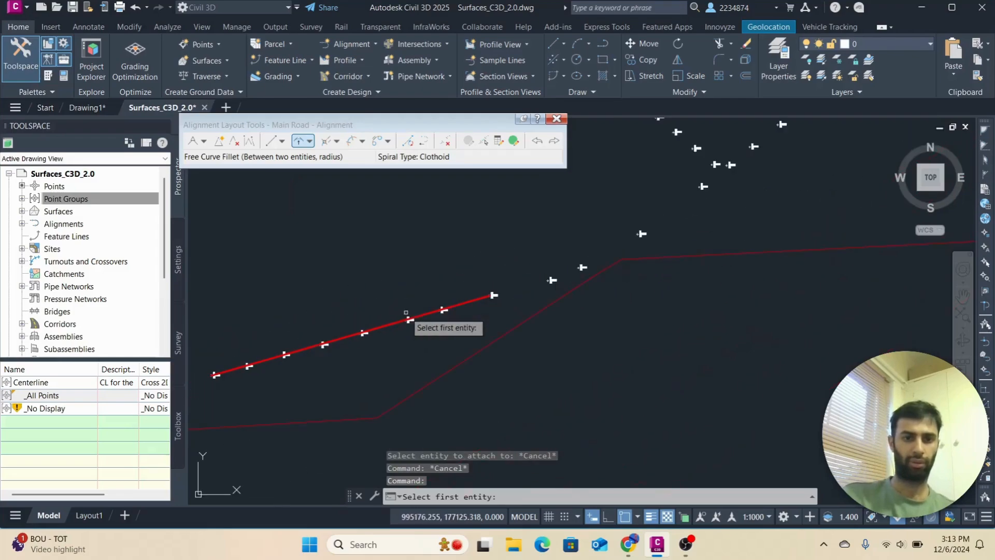
scroll(412, 345, down, 2)
mouse_move(412, 345)
middle_down()
mouse_move(631, 296)
mouse_move(761, 280)
middle_up()
scroll(502, 325, up, 4)
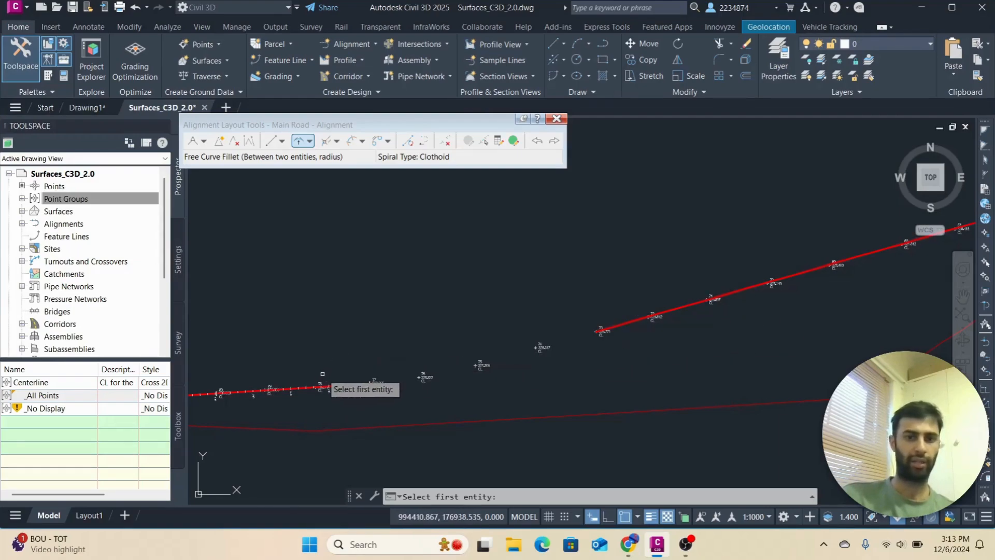
scroll(324, 382, up, 5)
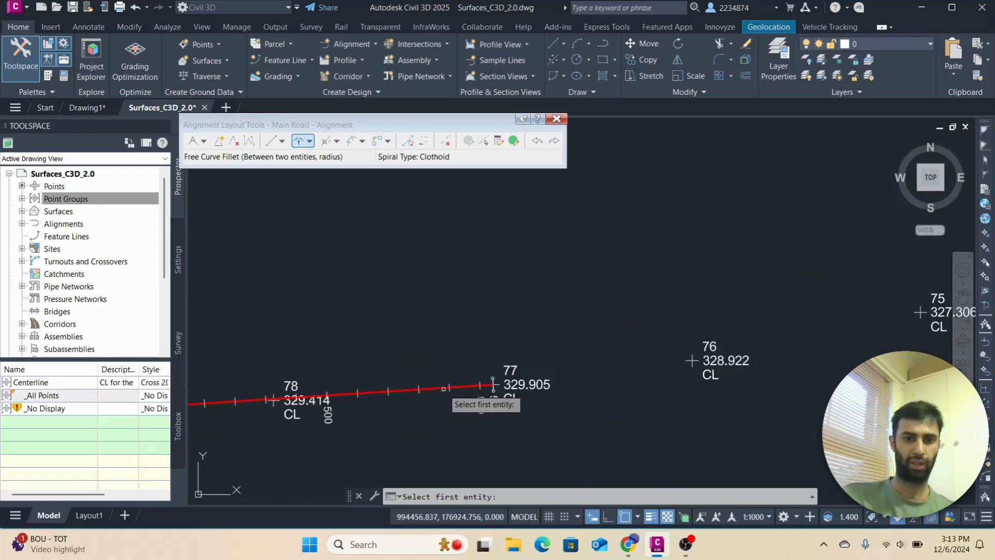
click(435, 388)
scroll(676, 372, down, 1)
middle_drag(677, 371, 426, 421)
scroll(741, 365, down, 2)
middle_drag(733, 366, 589, 388)
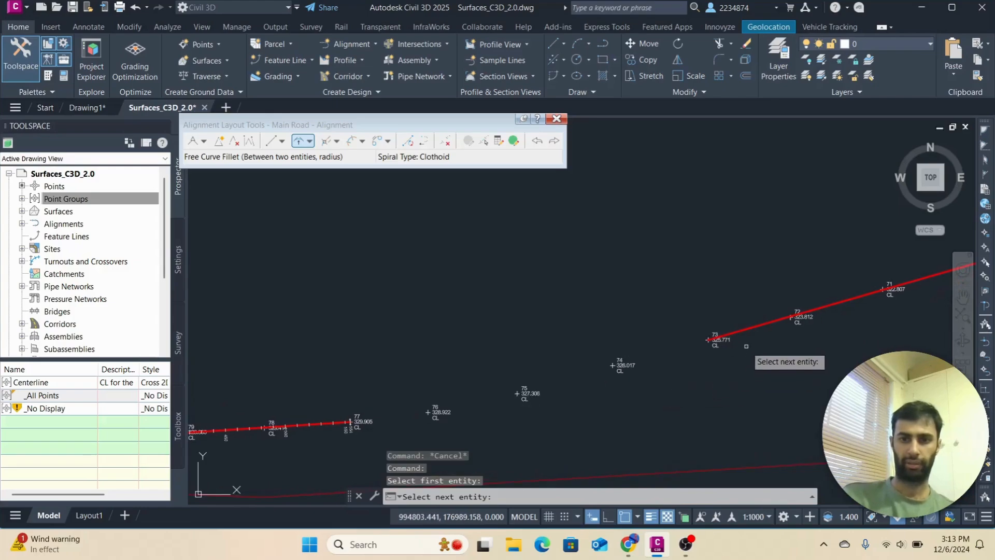
click(751, 328)
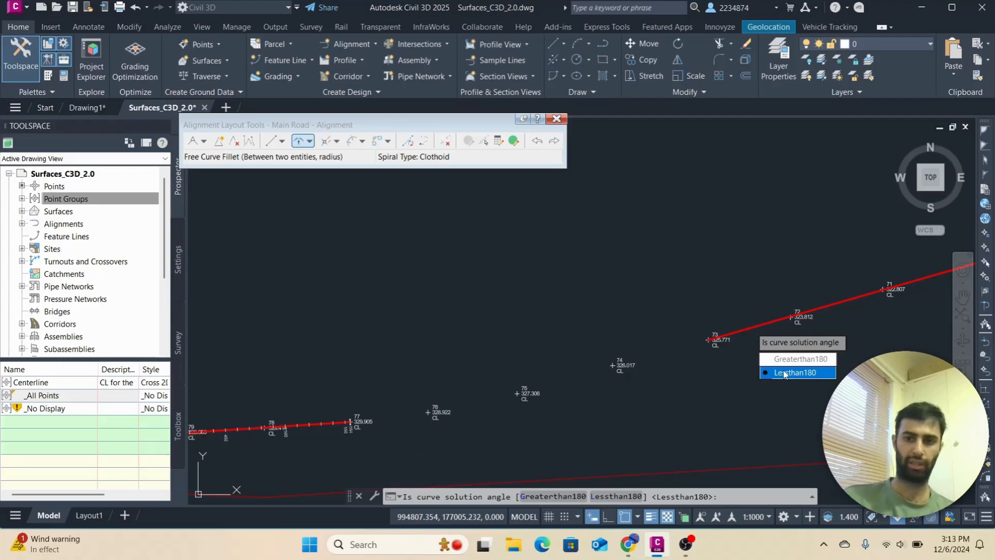
click(784, 373)
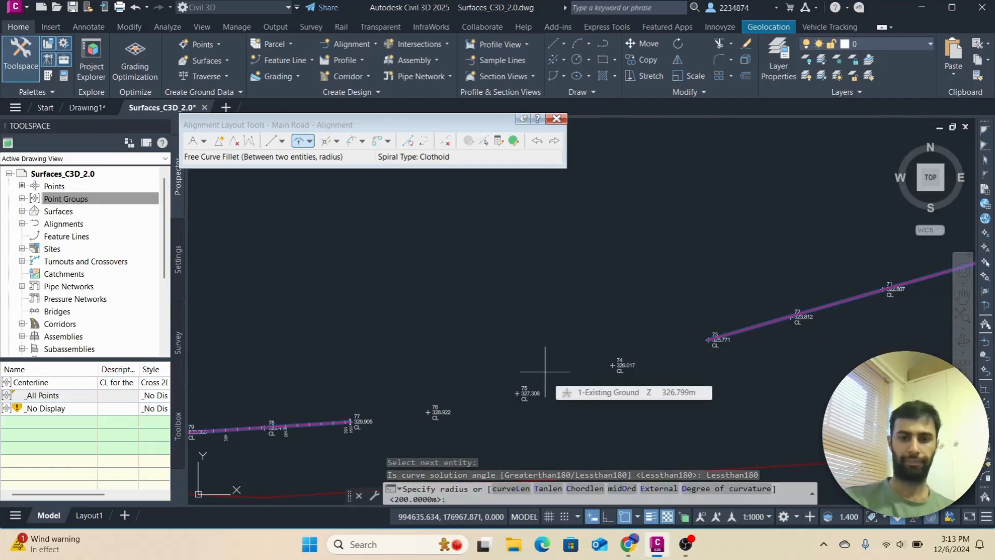
text(250)
key(Return)
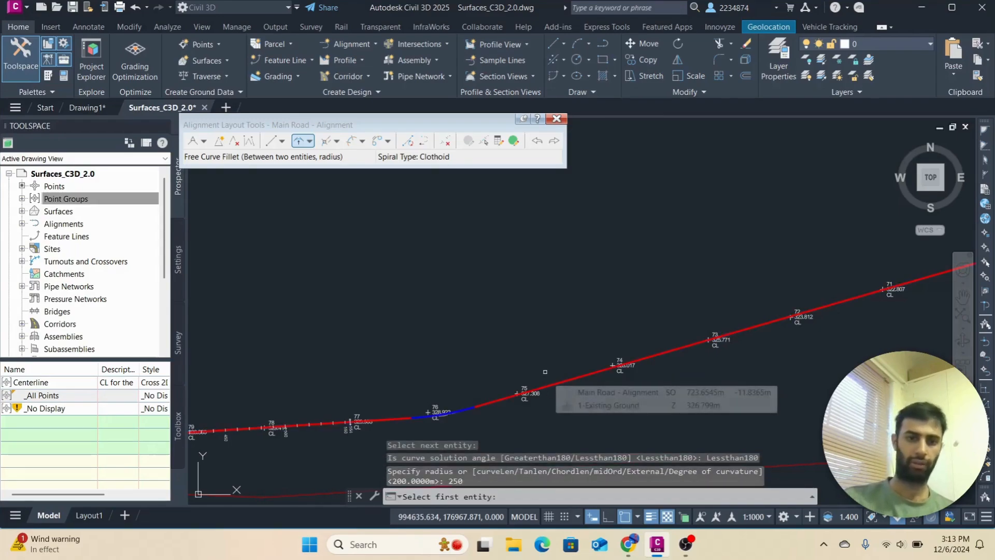
scroll(514, 321, up, 6)
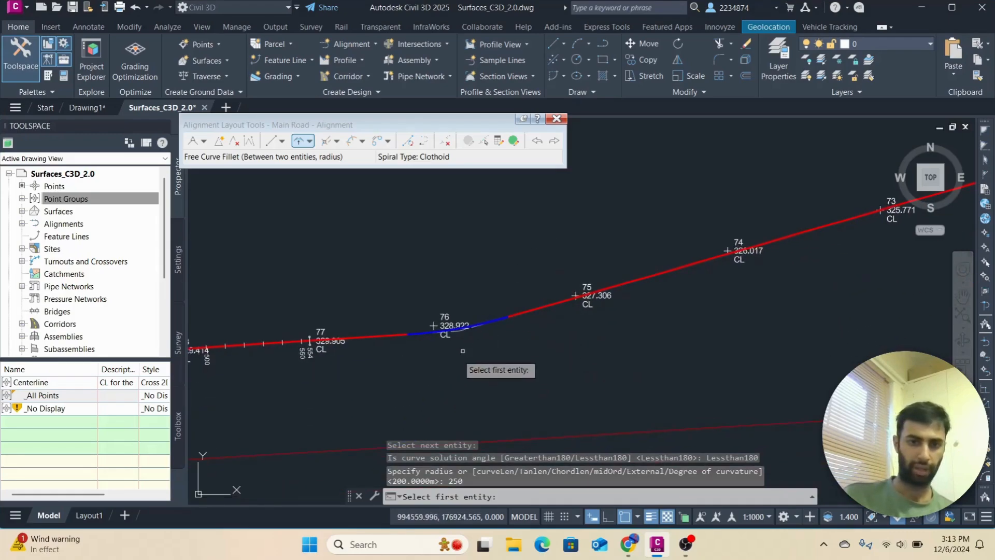
scroll(441, 292, up, 2)
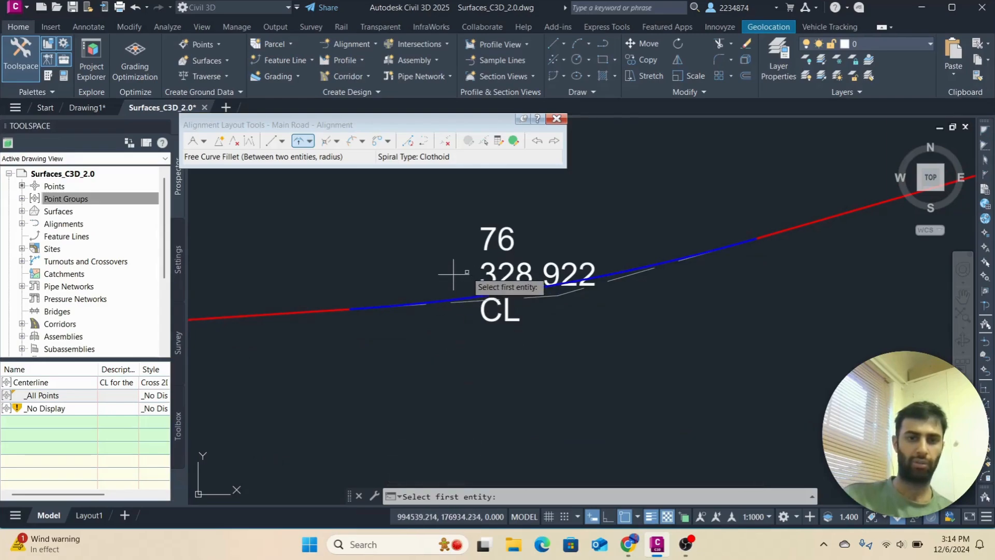
End the curve command and examine how the fillet curve fits the CL points around survey point 76
scroll(601, 368, down, 6)
middle_drag(570, 362, 485, 378)
scroll(474, 374, down, 3)
scroll(464, 362, up, 5)
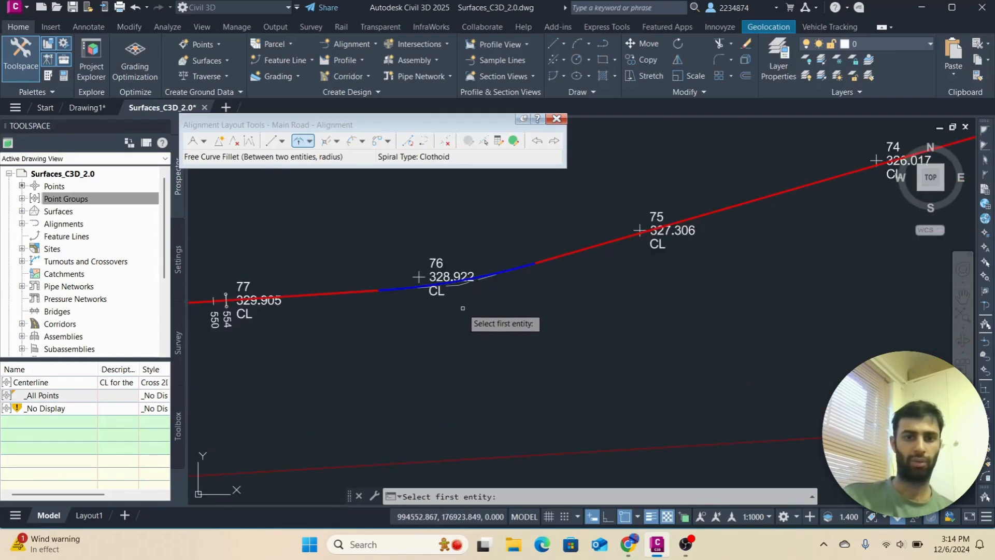
scroll(394, 244, up, 2)
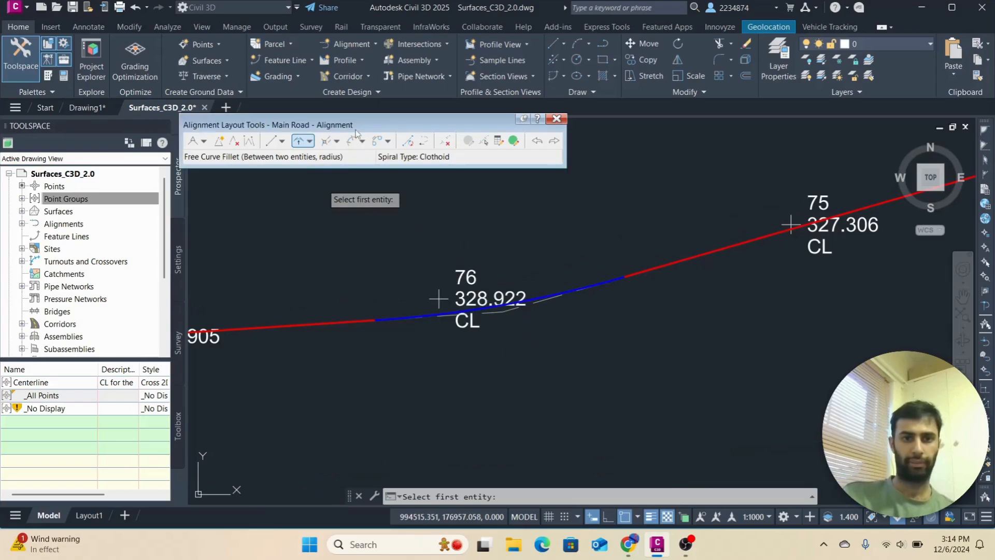
key(Escape)
key(Escape)
scroll(482, 269, down, 3)
scroll(493, 282, down, 1)
scroll(470, 333, up, 2)
middle_drag(471, 333, 490, 244)
scroll(532, 327, down, 2)
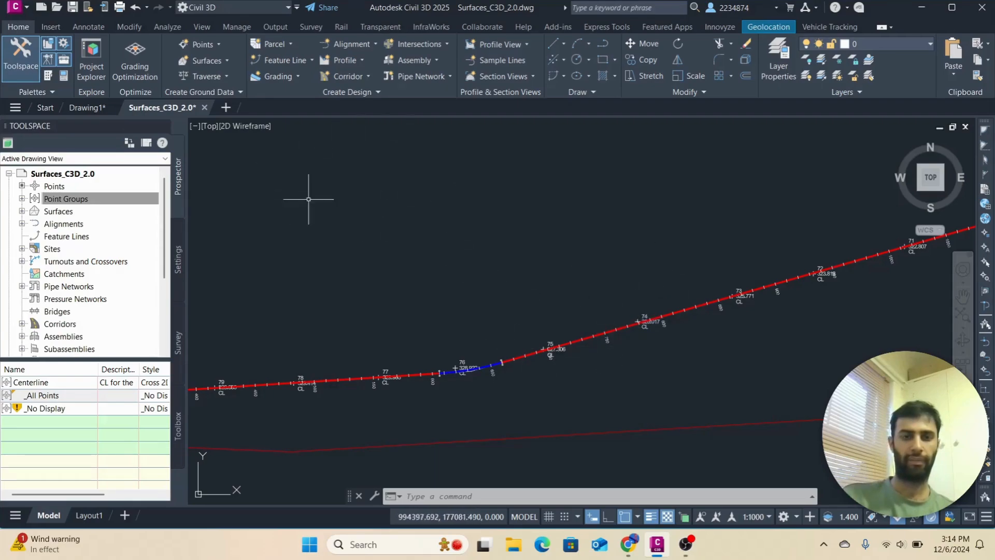
Open the Main Road alignment in the Geometry Editor and stretch the fillet curve's midpoint to pass through survey point 76
scroll(453, 286, up, 2)
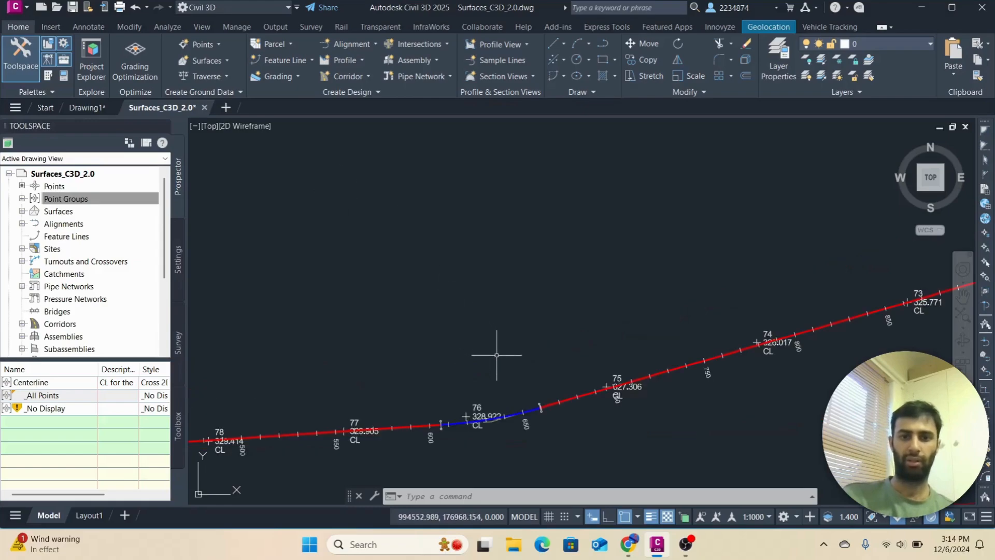
scroll(553, 468, up, 2)
click(519, 384)
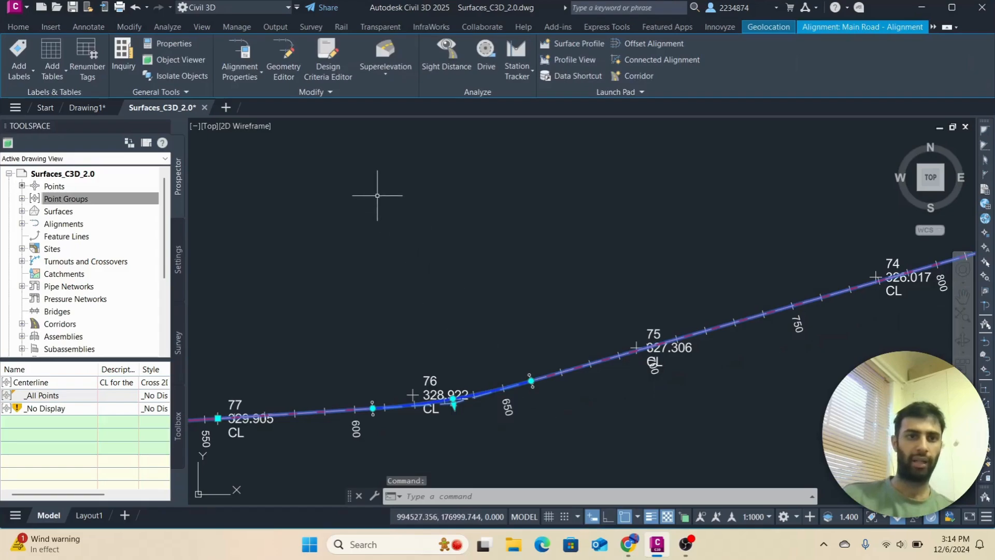
click(289, 58)
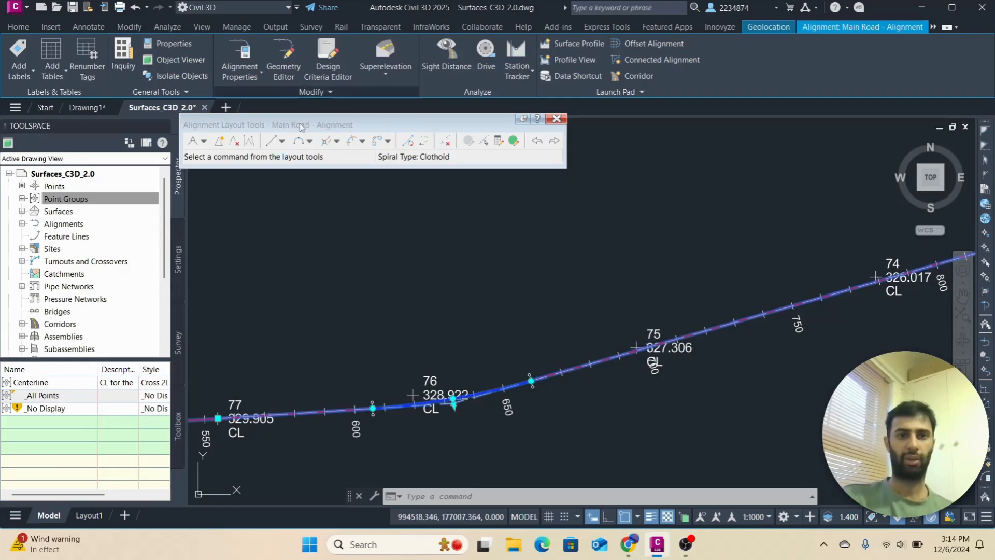
scroll(492, 344, up, 2)
middle_drag(479, 351, 566, 255)
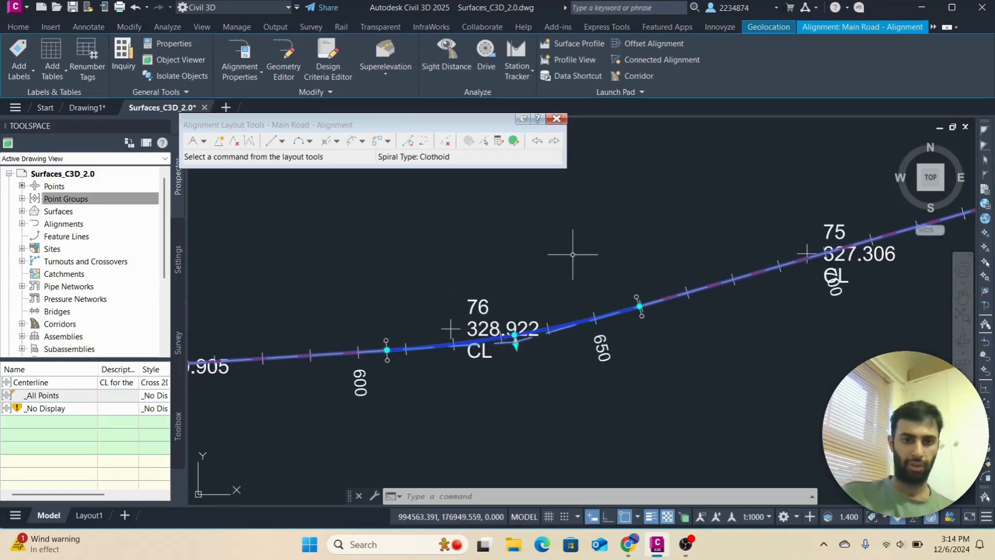
scroll(570, 257, up, 2)
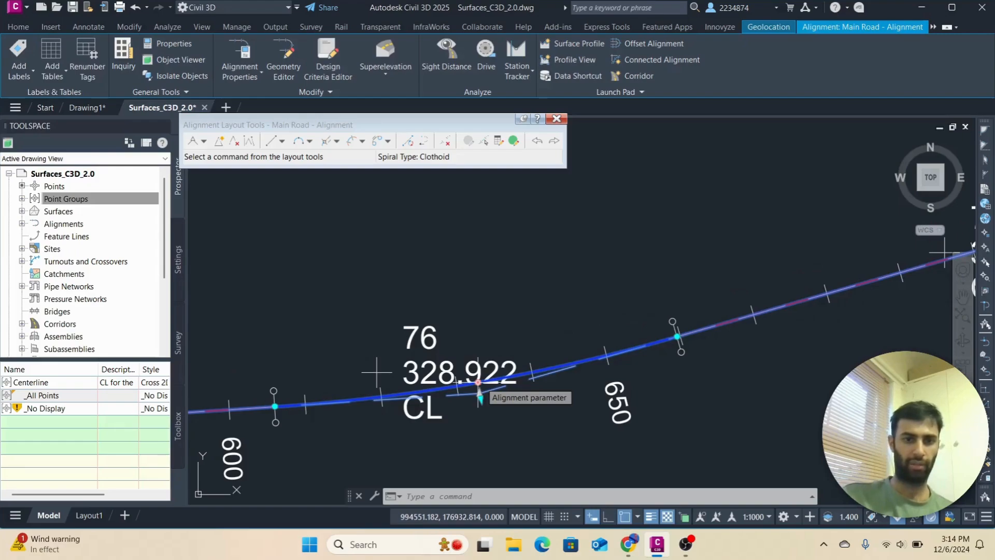
click(478, 383)
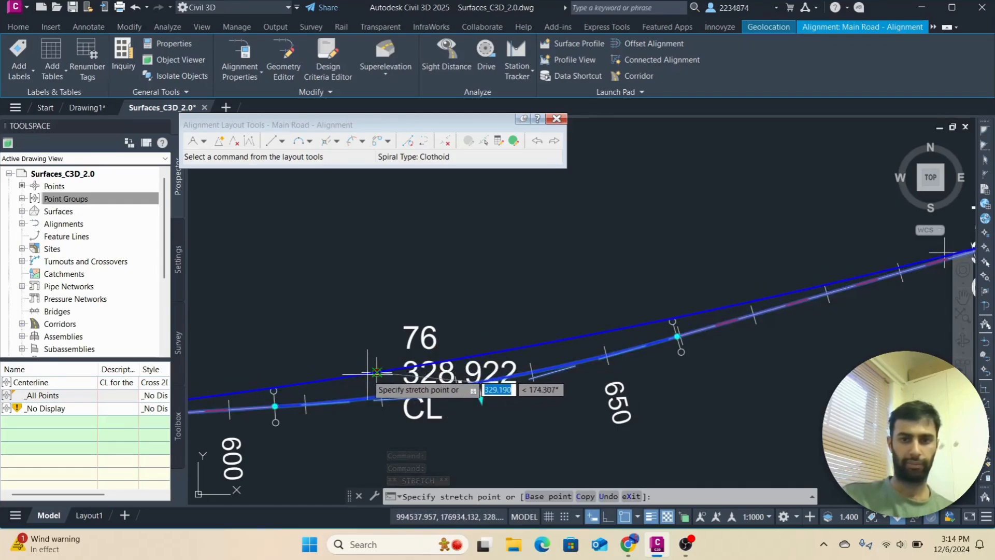
scroll(369, 383, down, 2)
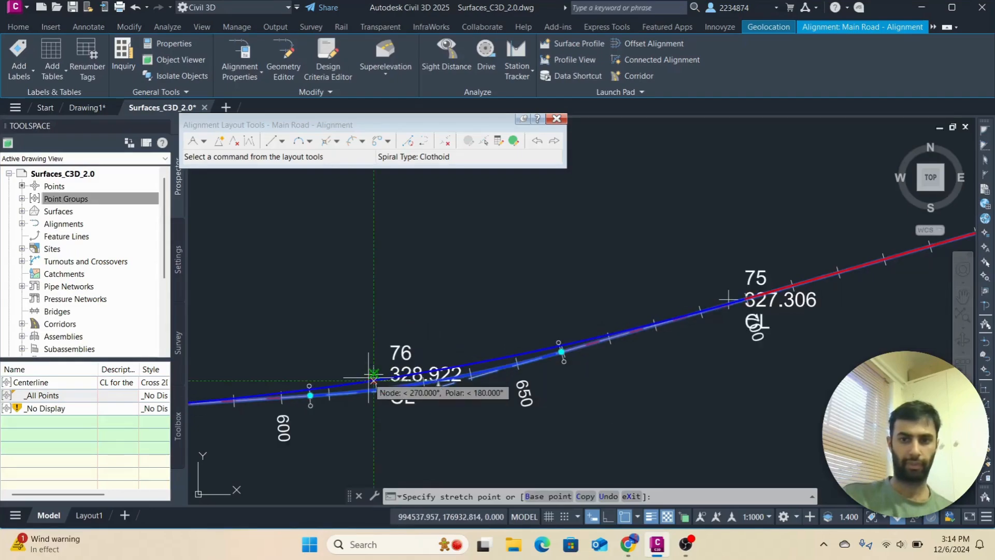
click(373, 382)
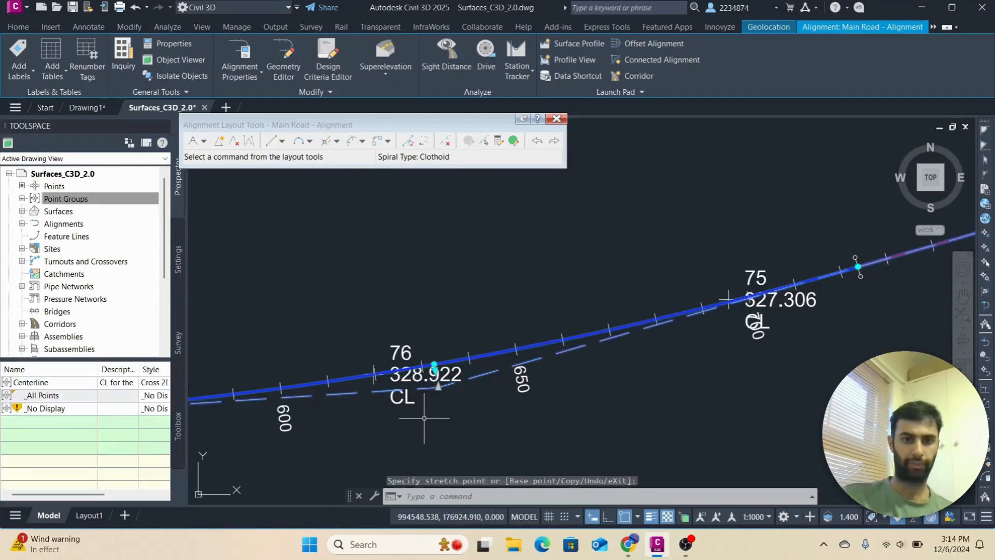
Deselect the alignment and examine how closely the reshaped curve follows survey points 77, 76 and 75
scroll(424, 417, down, 4)
middle_drag(430, 412, 505, 392)
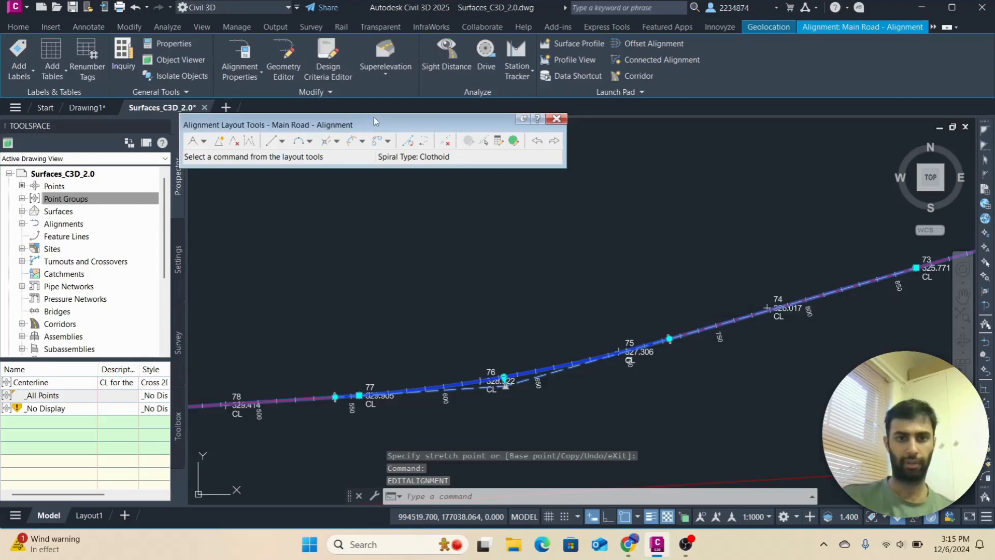
scroll(586, 339, down, 1)
key(Escape)
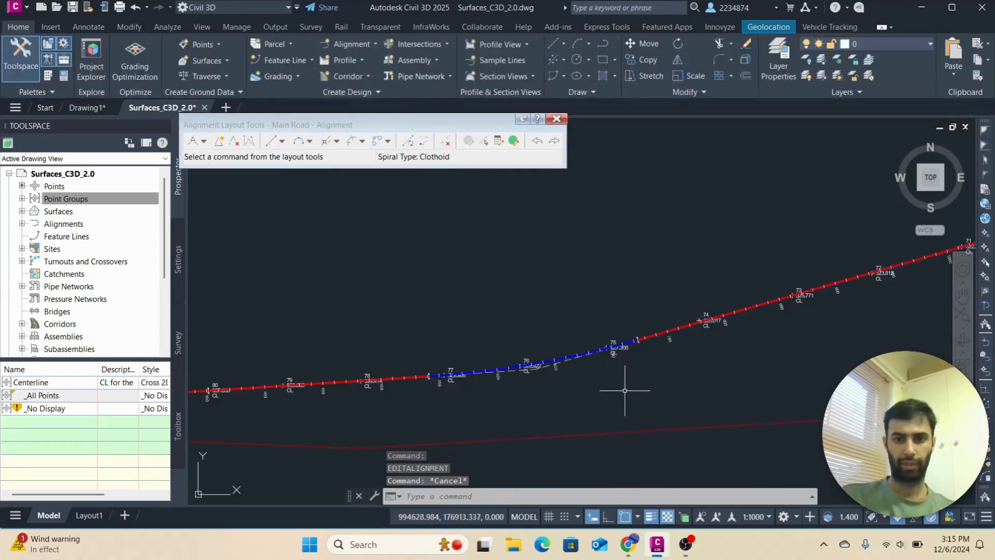
scroll(570, 390, up, 1)
scroll(522, 380, down, 1)
middle_drag(522, 380, 699, 340)
scroll(614, 370, down, 1)
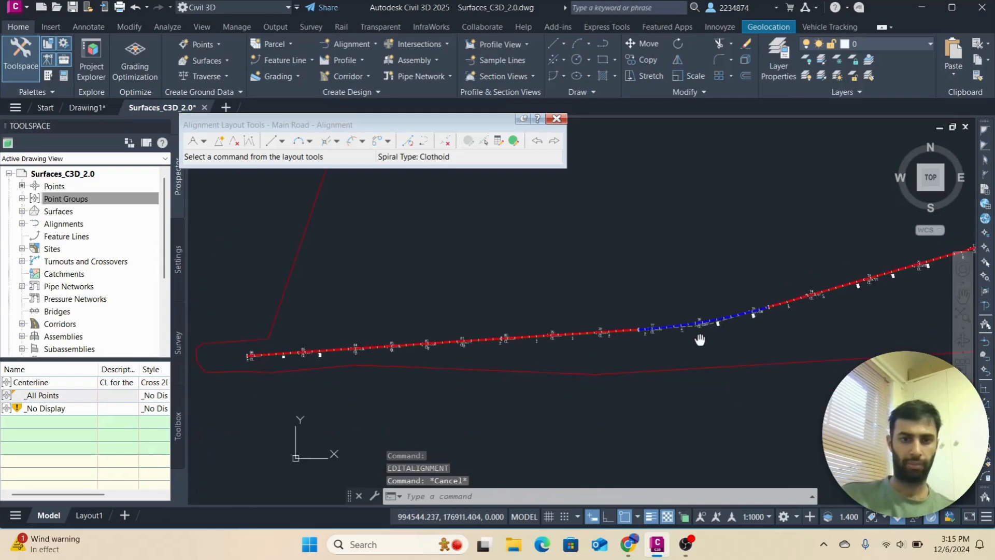
scroll(720, 331, up, 3)
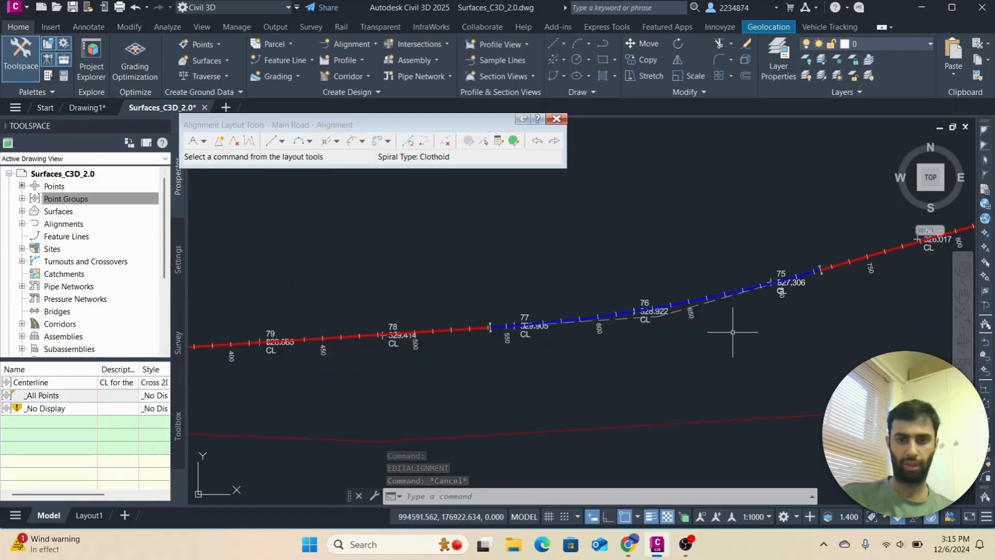
scroll(725, 272, up, 2)
scroll(537, 342, up, 3)
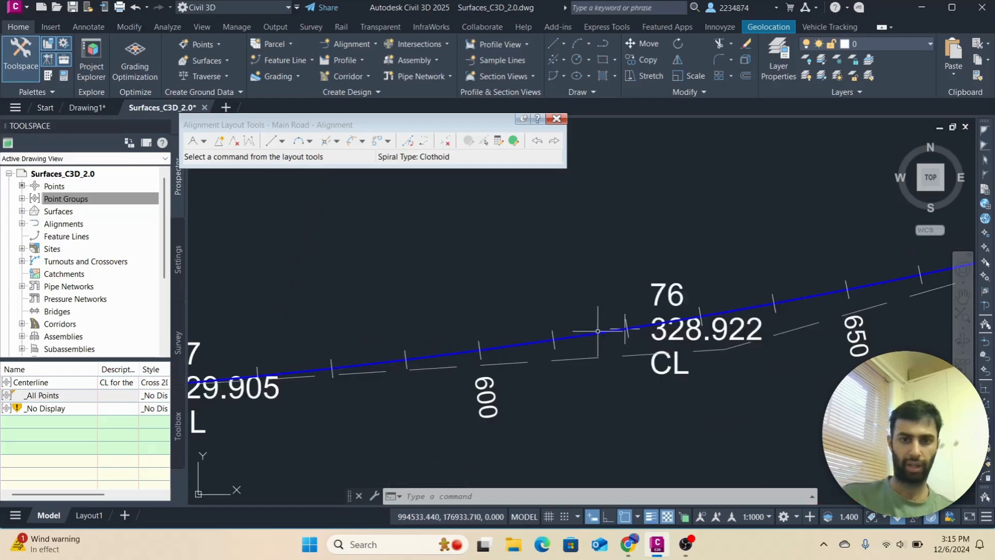
scroll(636, 329, up, 2)
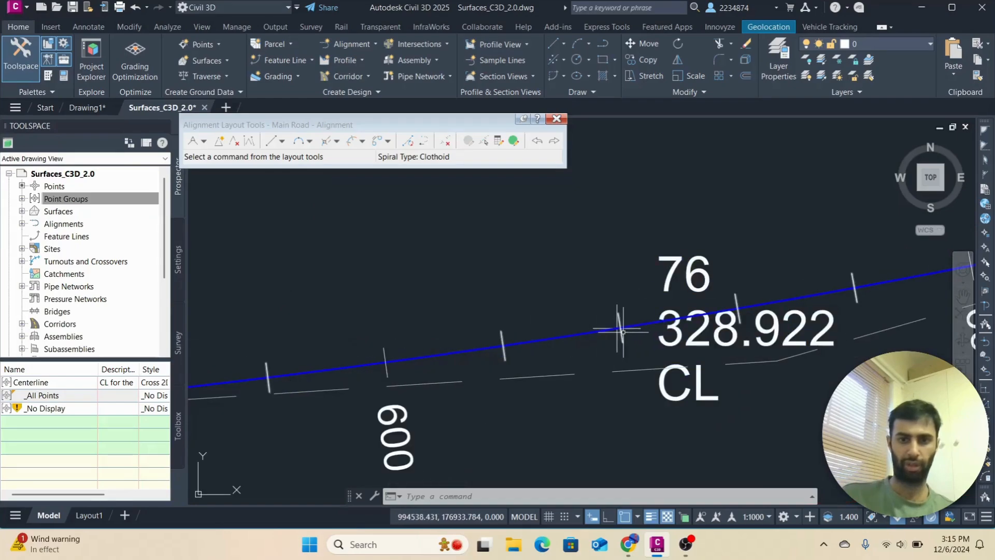
scroll(735, 359, down, 1)
middle_drag(736, 360, 553, 406)
scroll(746, 385, down, 1)
middle_drag(749, 385, 539, 425)
scroll(654, 416, down, 2)
scroll(663, 401, down, 1)
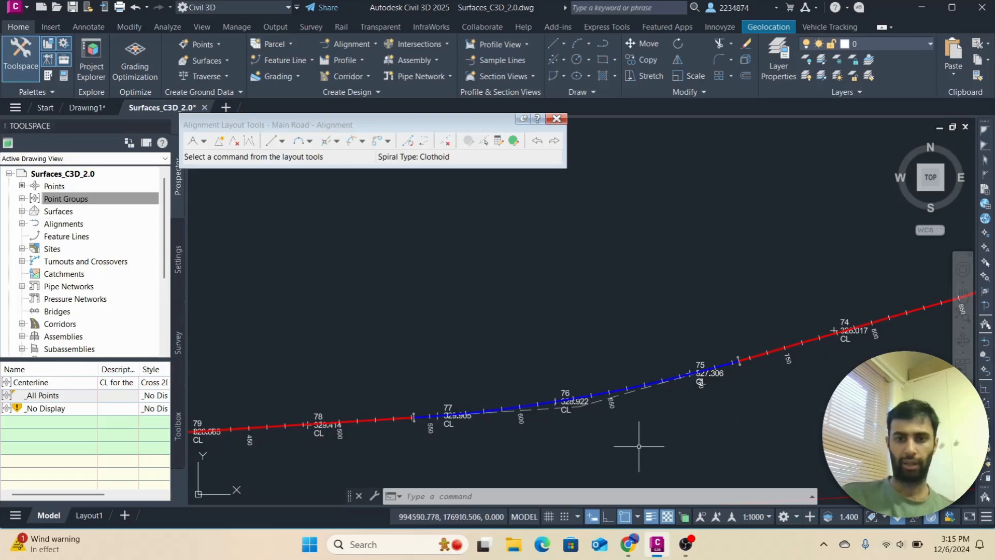
scroll(567, 428, up, 1)
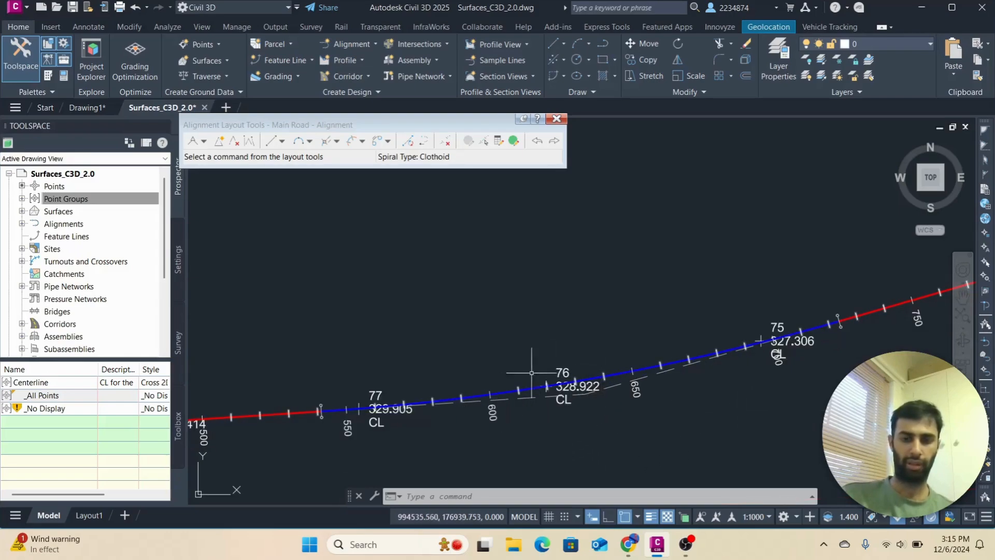
mouse_move(550, 439)
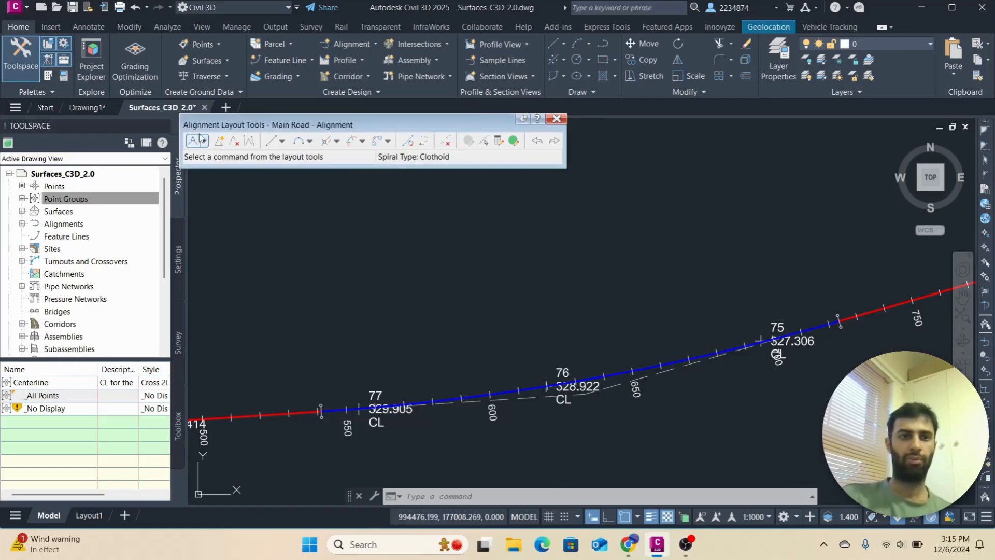
click(529, 391)
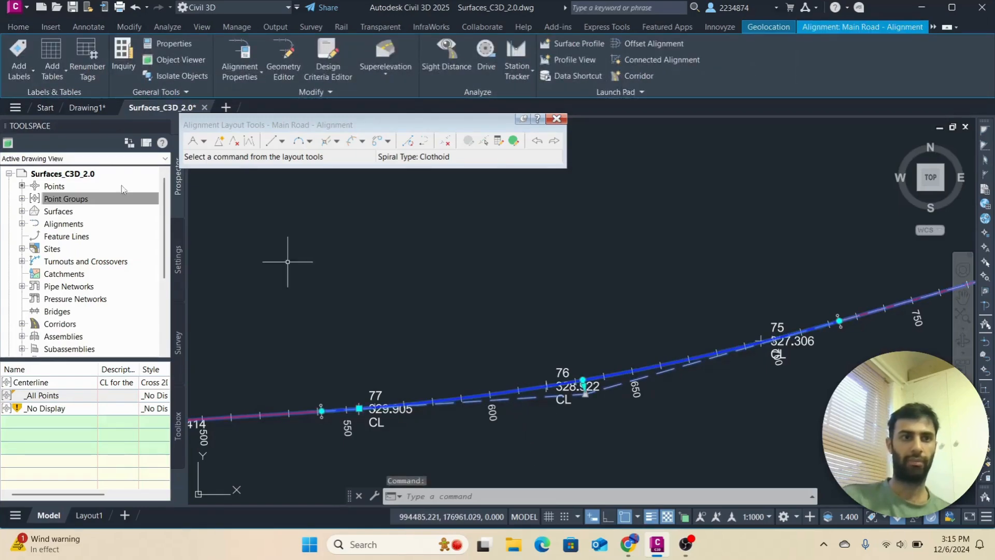
click(16, 64)
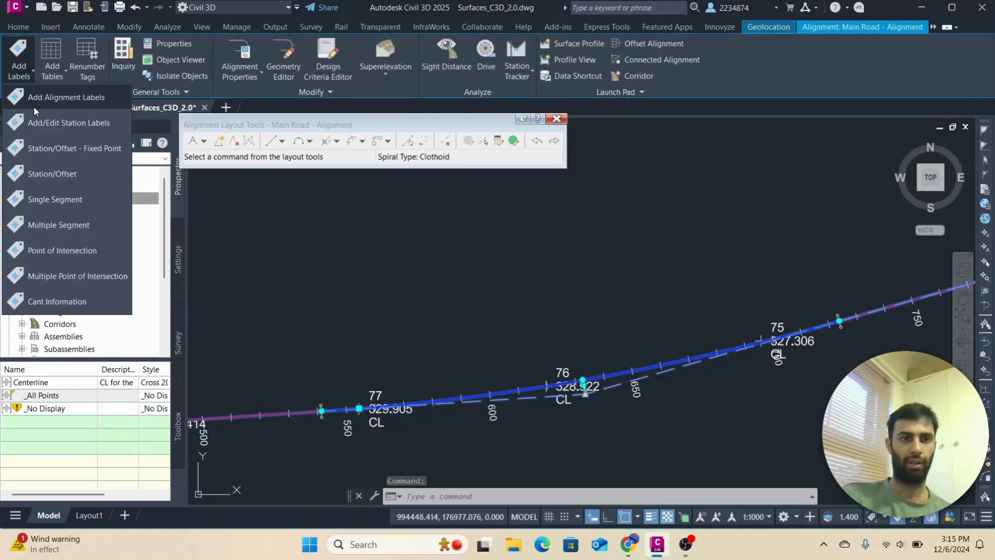
click(54, 199)
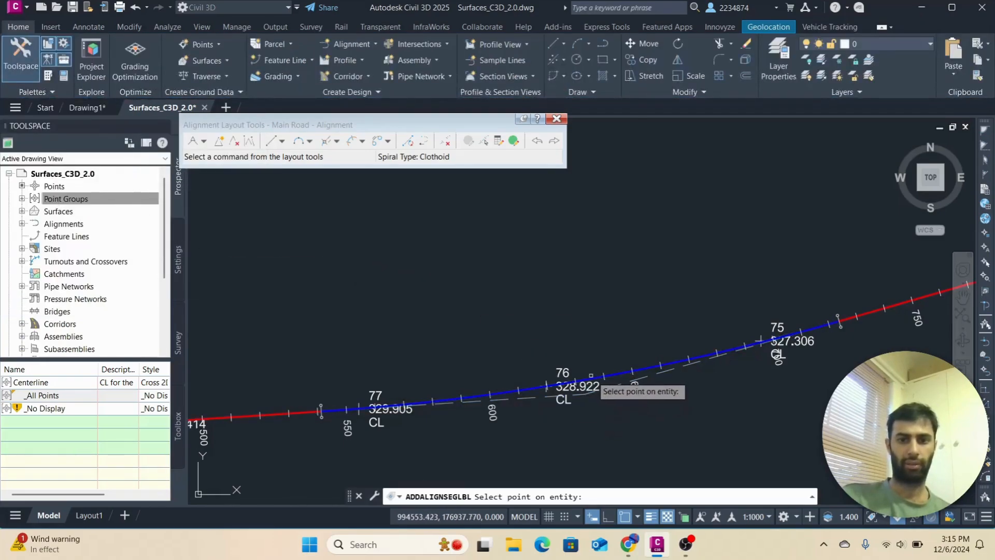
click(20, 47)
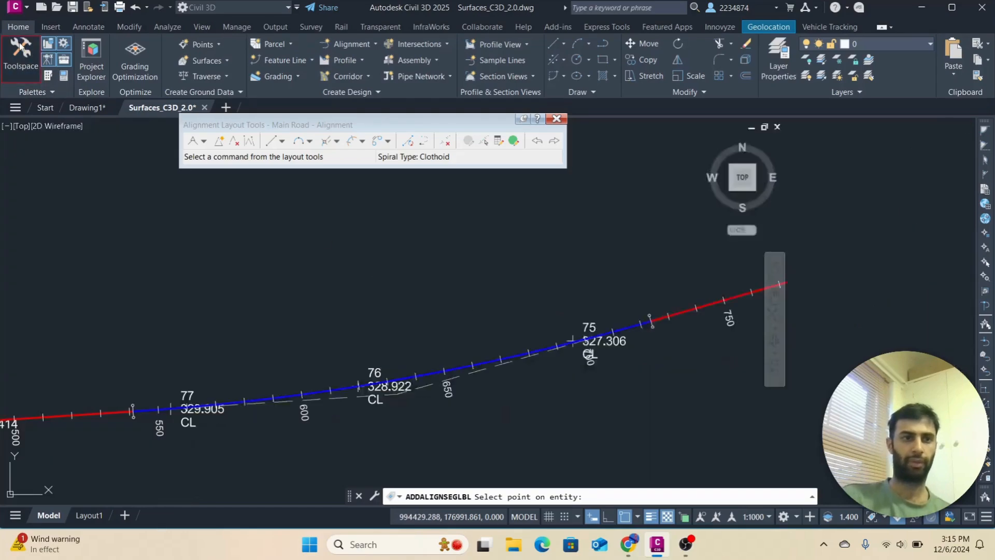
click(20, 46)
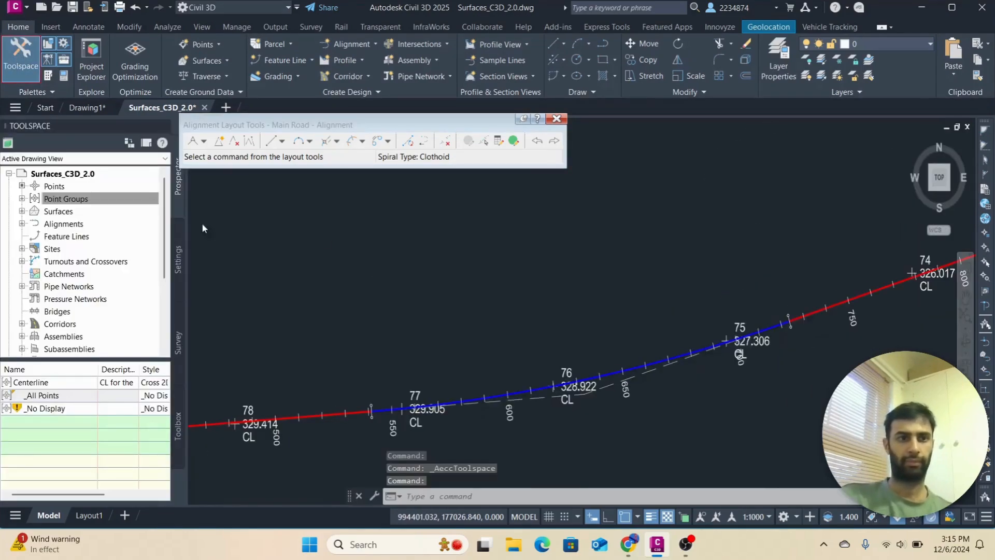
Add an alignment label of type Single Segment to the curve near survey point 76
click(619, 374)
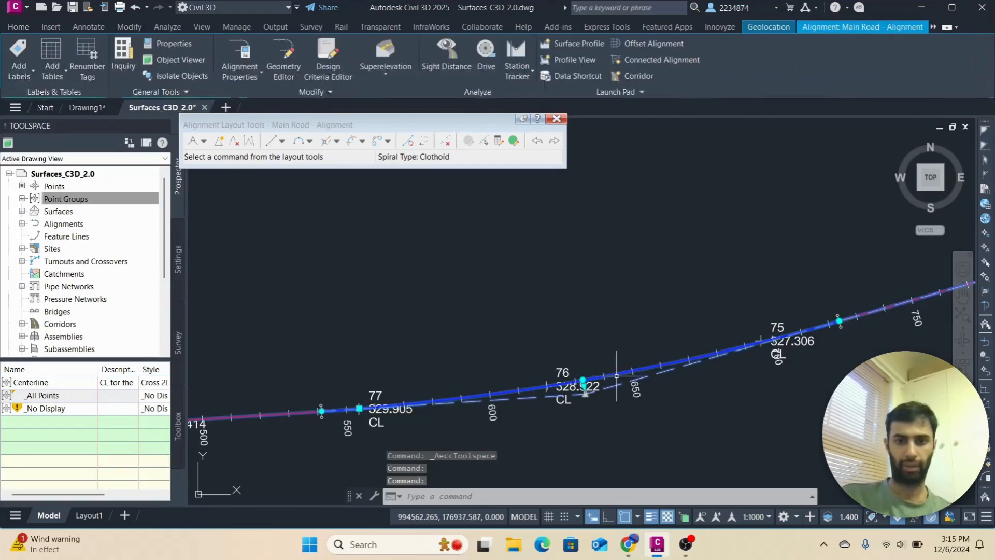
click(32, 73)
click(67, 101)
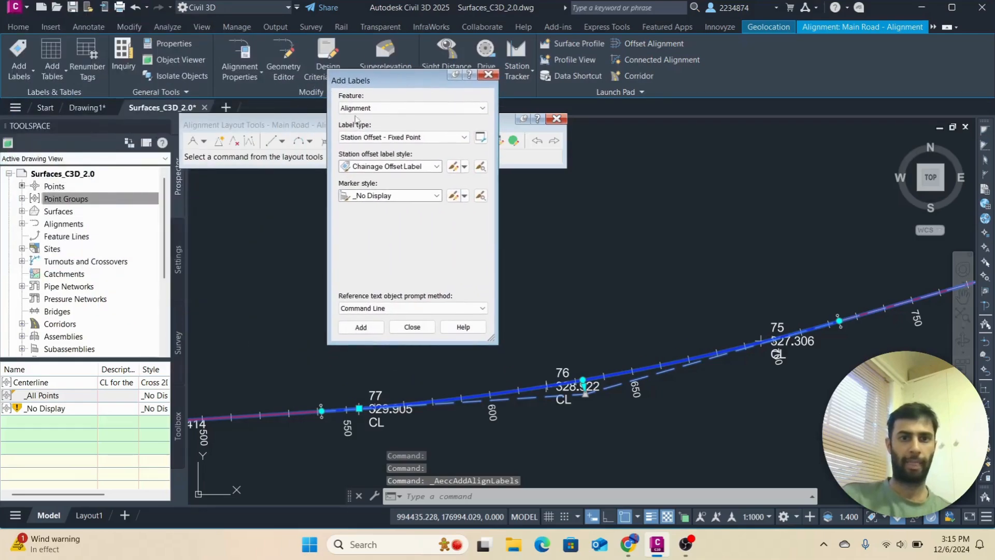
click(383, 136)
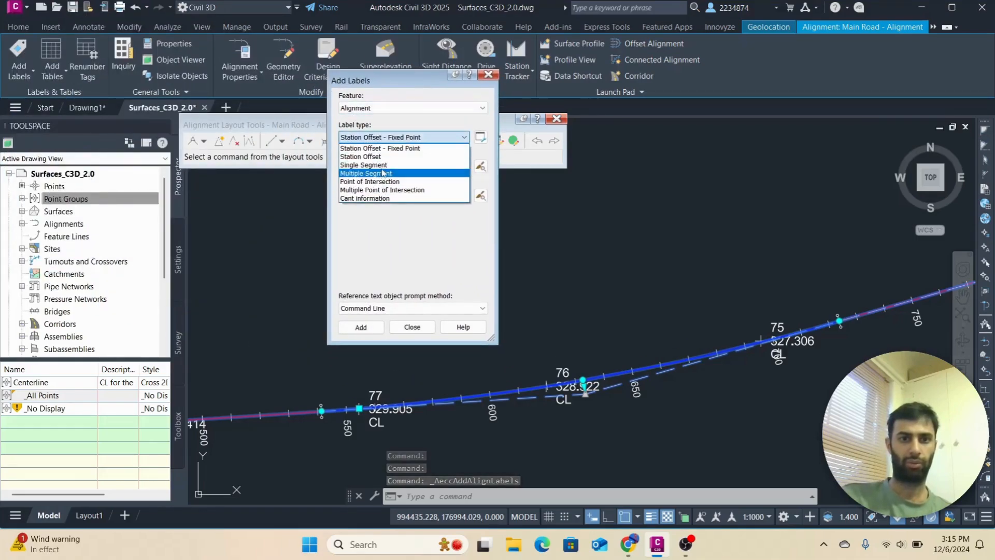
click(384, 169)
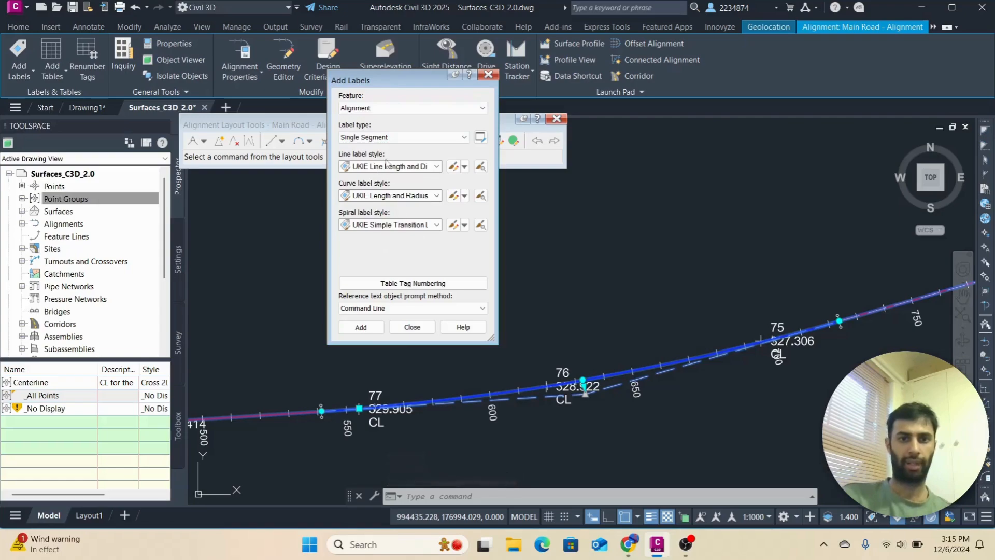
click(360, 327)
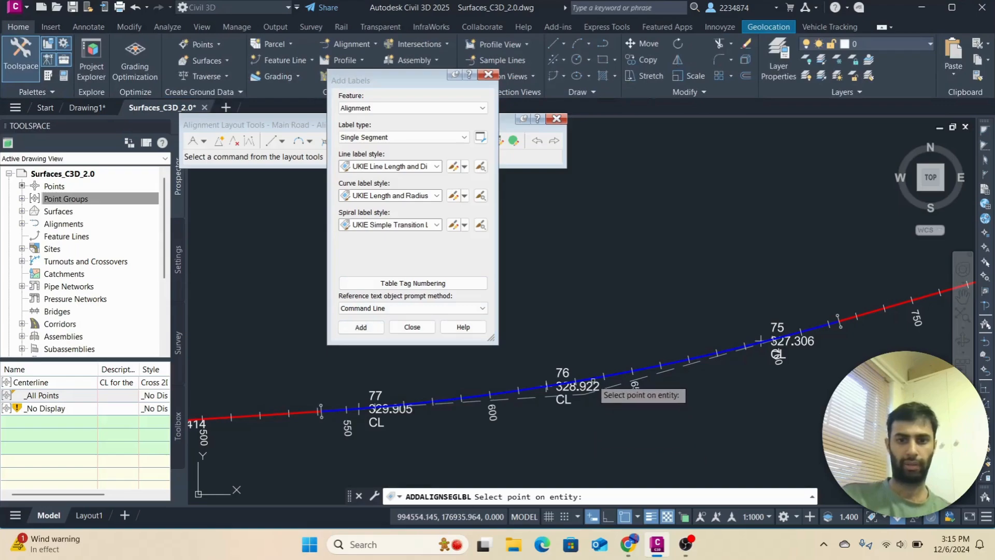
click(577, 386)
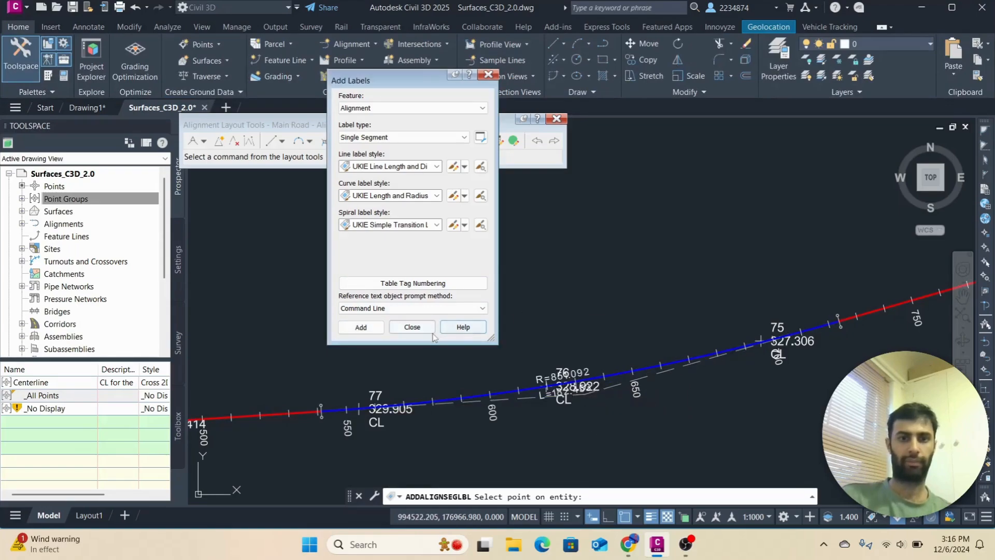
click(412, 327)
scroll(560, 369, up, 4)
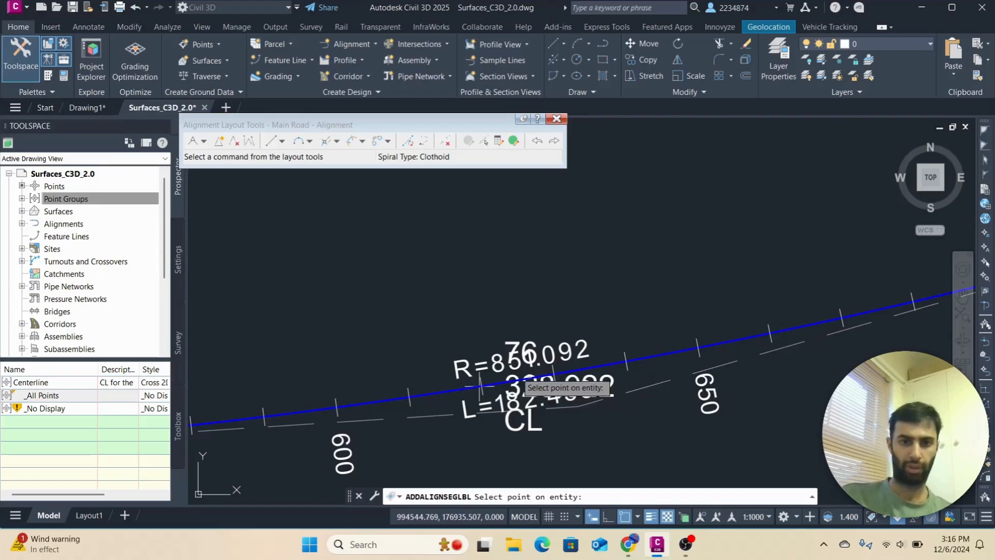
key(Escape)
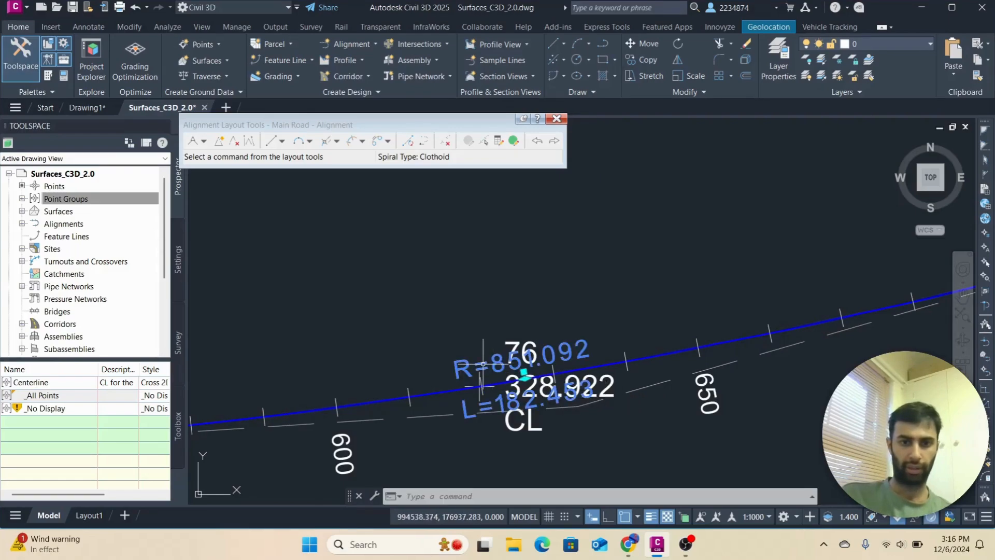
Move the curve's length and radius label away from survey point 76 to clear space above the alignment, and deselect it
click(526, 374)
click(524, 373)
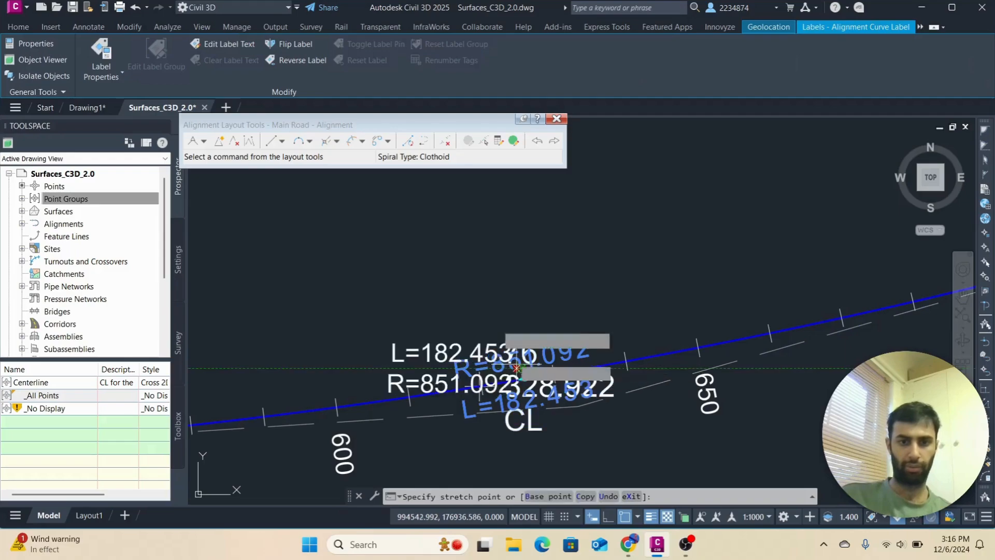
scroll(490, 291, down, 4)
middle_drag(489, 279, 518, 345)
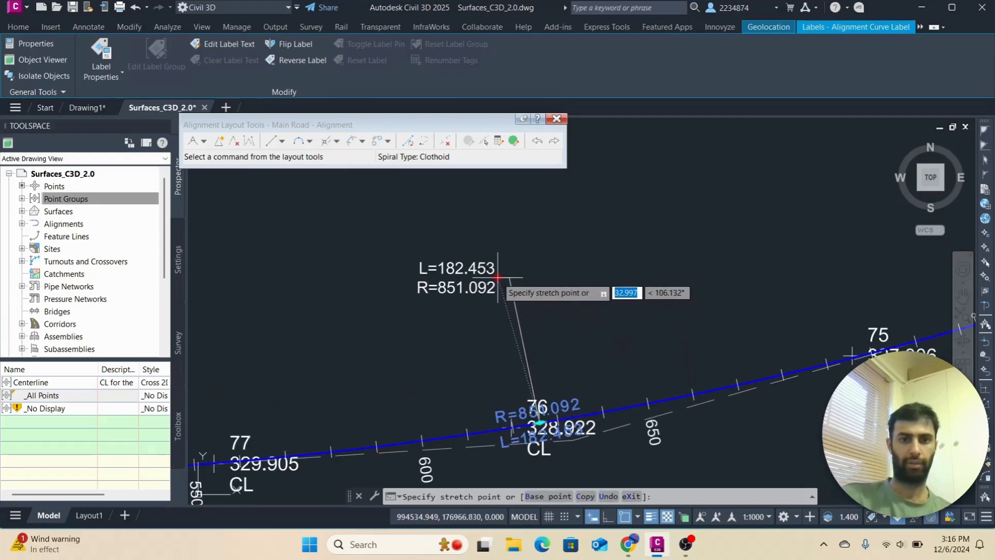
click(498, 272)
key(Escape)
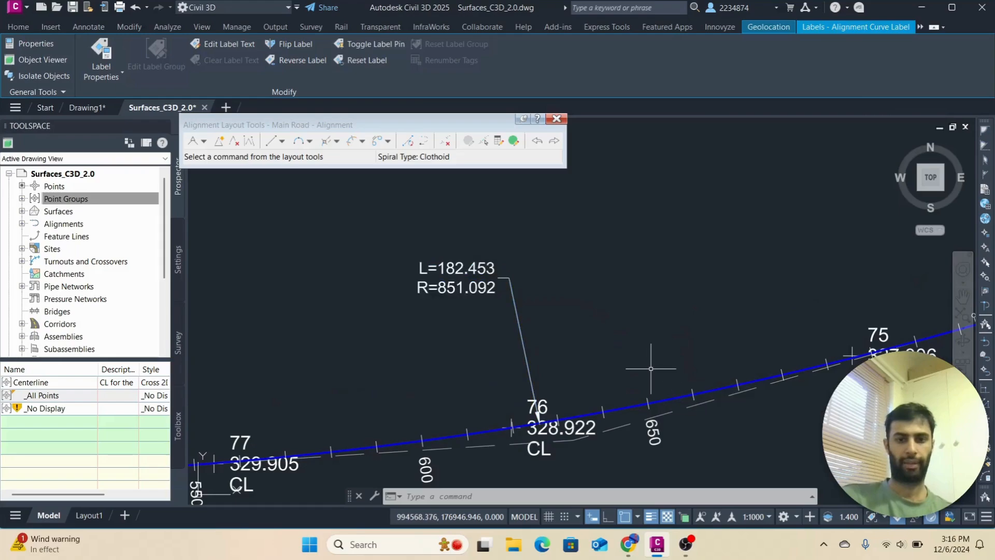
scroll(581, 359, down, 2)
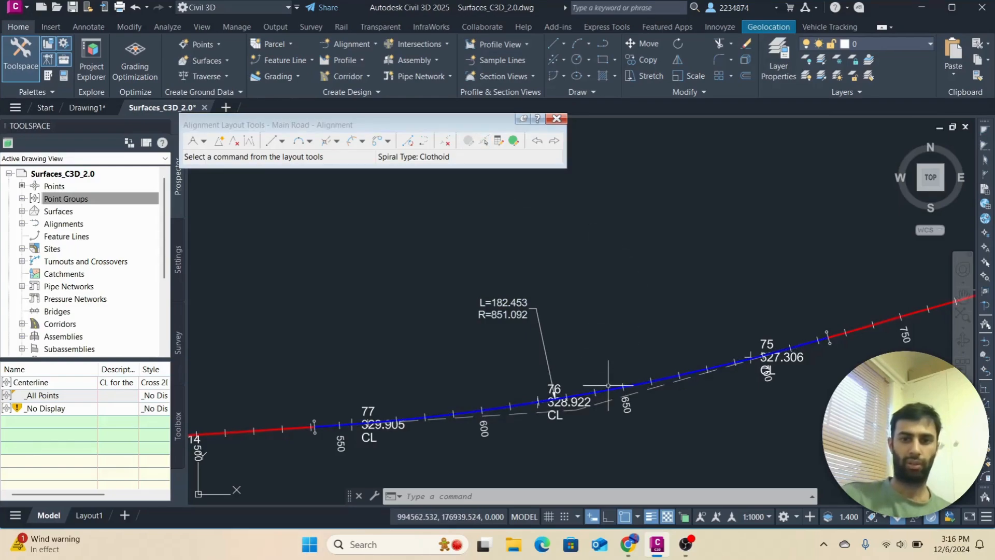
Open the Main Road alignment's entity table and widen it so the Radius and Direction values can be read
click(498, 141)
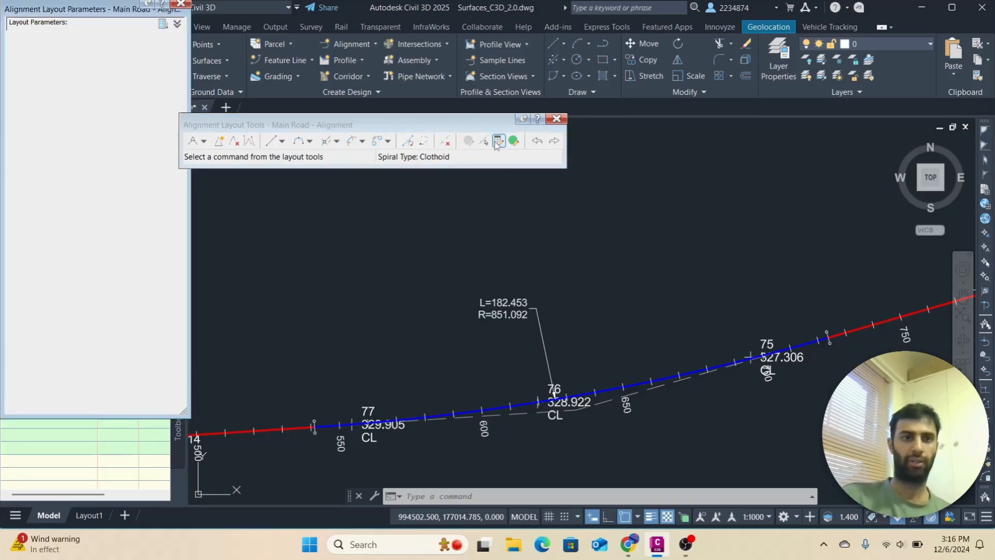
click(180, 5)
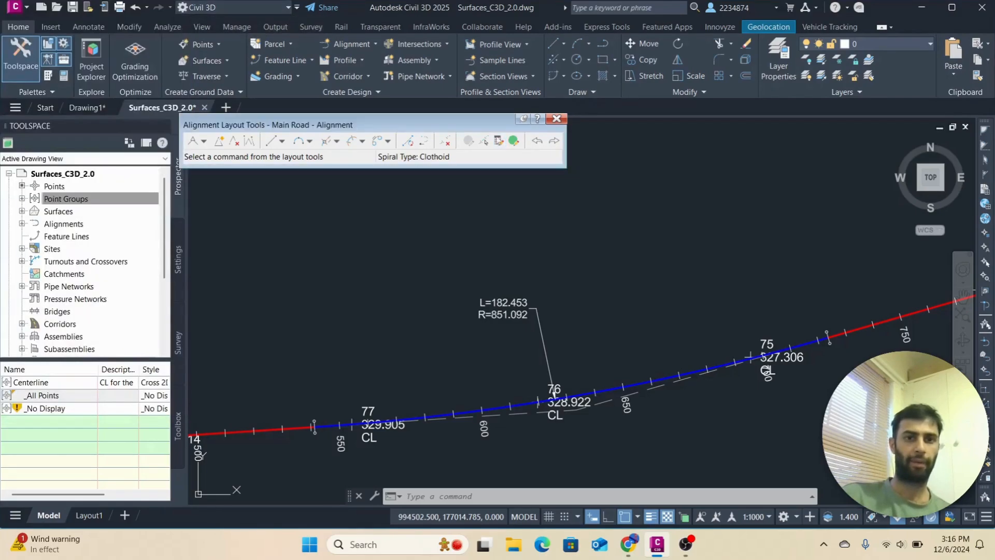
click(513, 141)
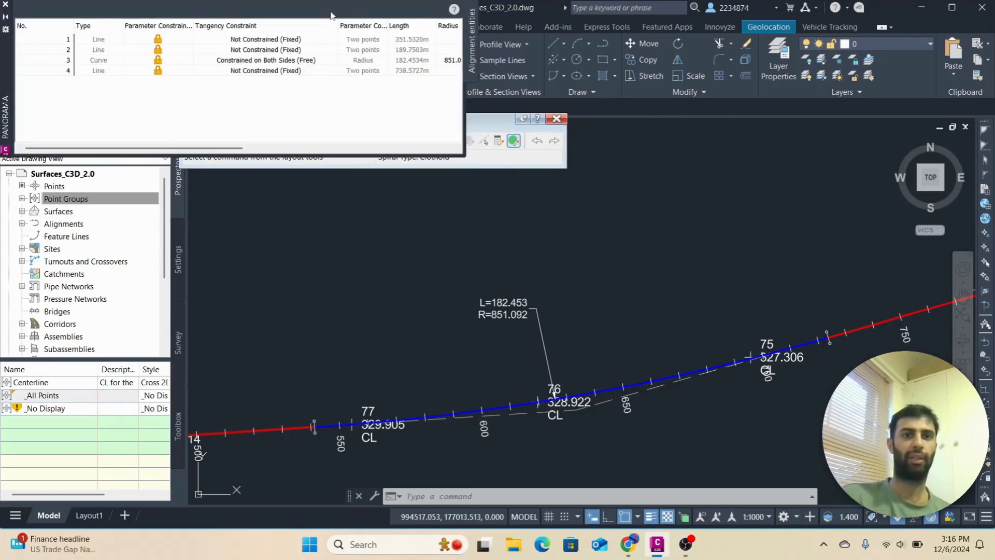
click(351, 52)
drag(3, 54, 33, 145)
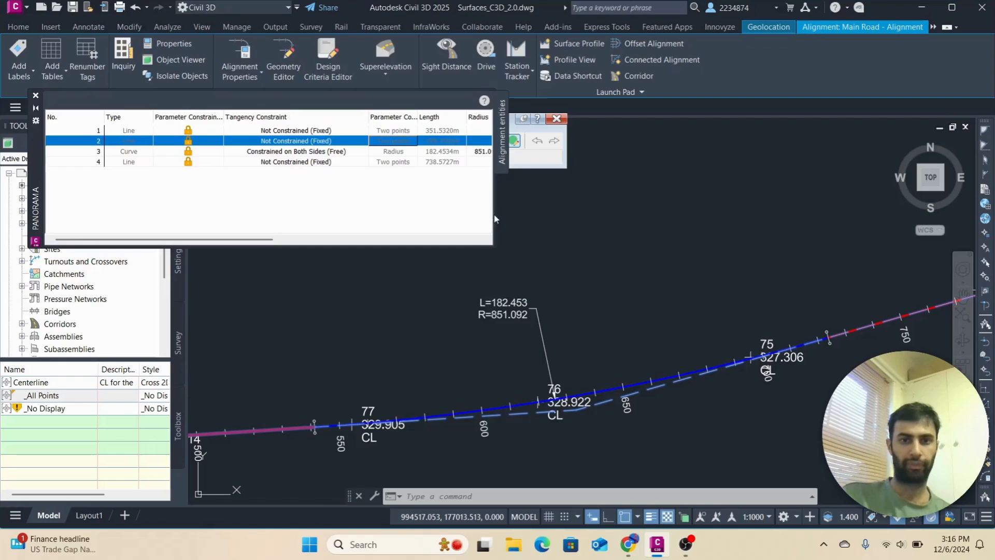
drag(495, 212, 592, 212)
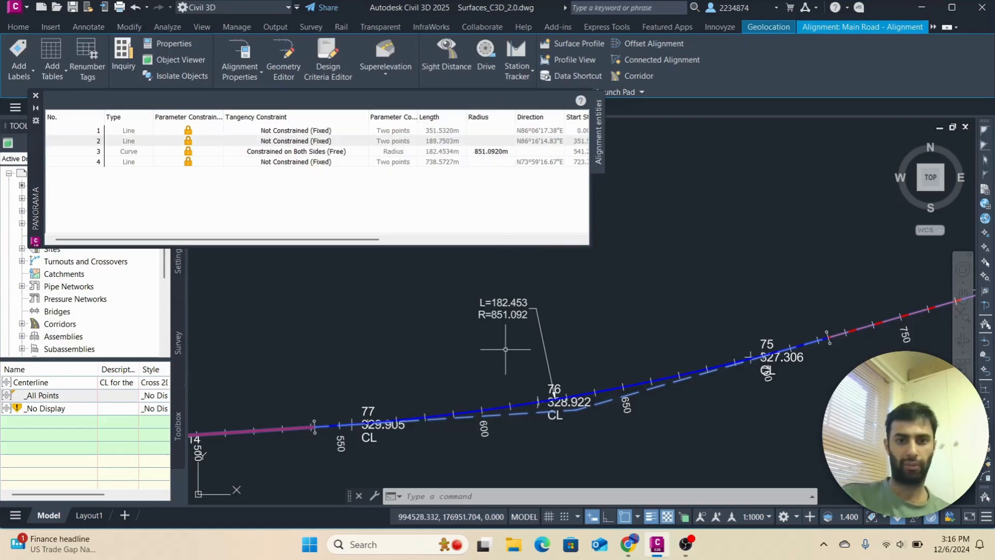
Set the radius of the free curve to 852.0920 m in the alignment entity table
click(489, 151)
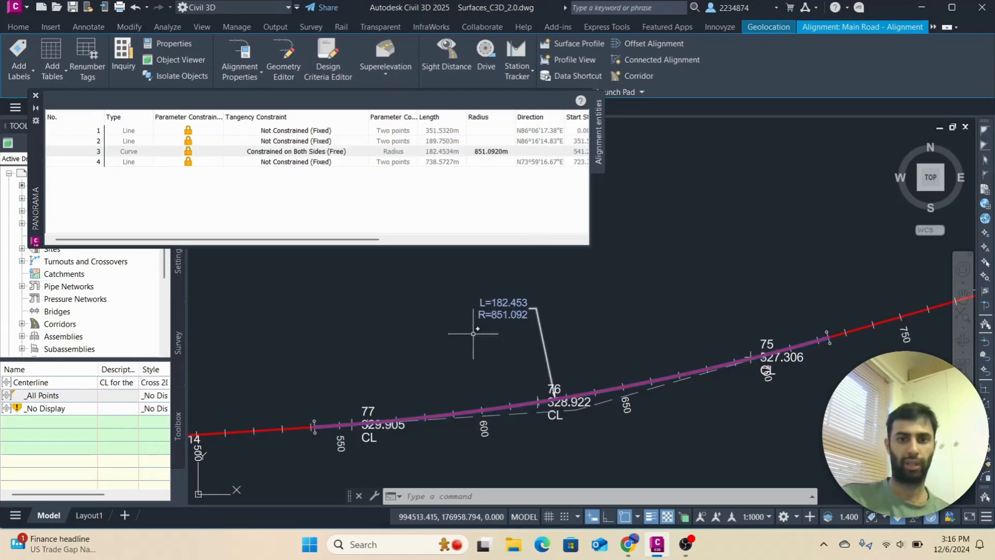
click(483, 148)
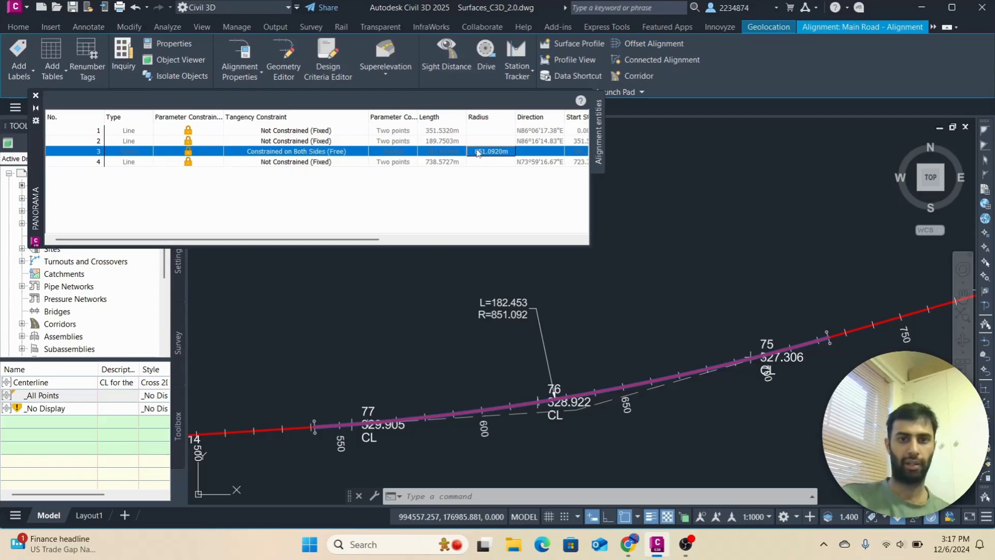
click(482, 152)
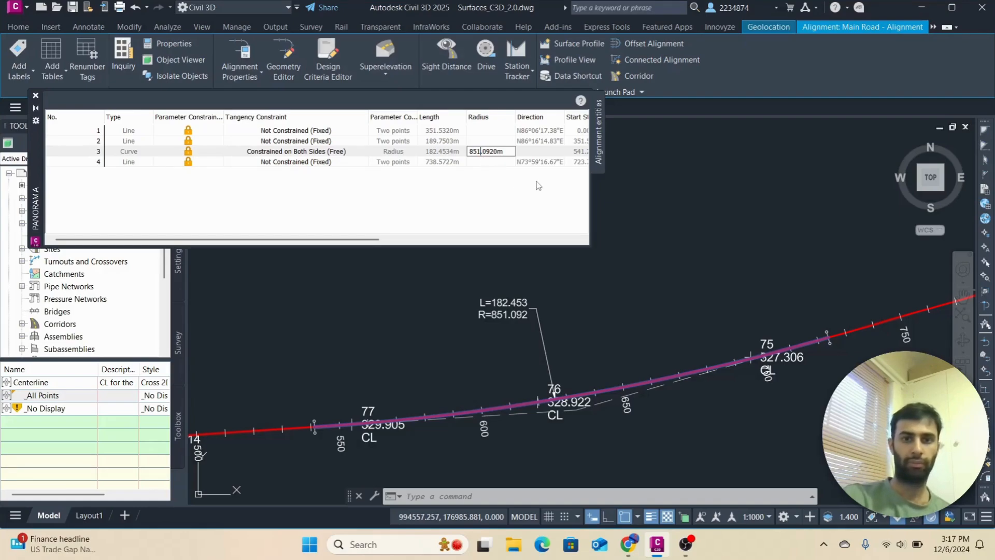
key(Return)
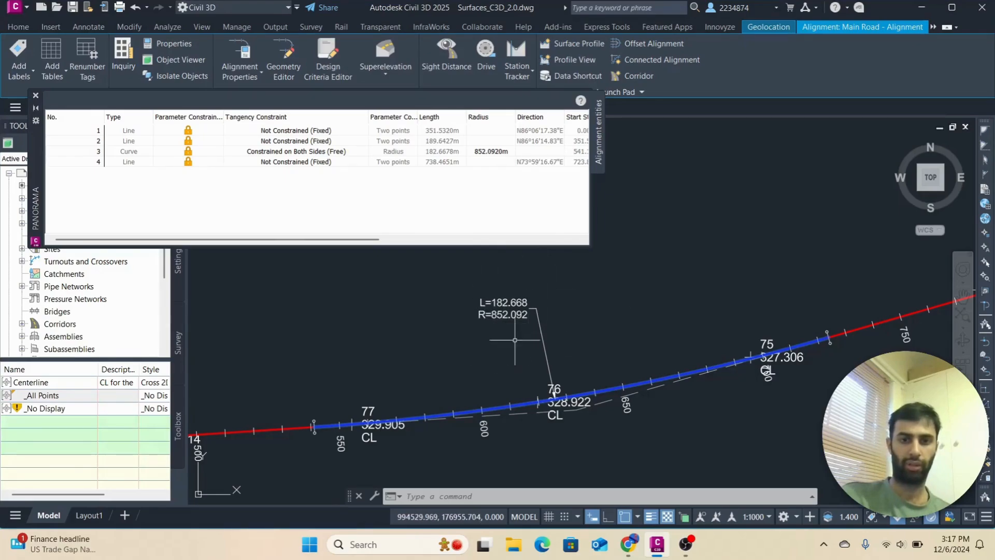
Set the free curve's radius back to 851.0920 m and close the alignment entity table
click(485, 153)
click(485, 152)
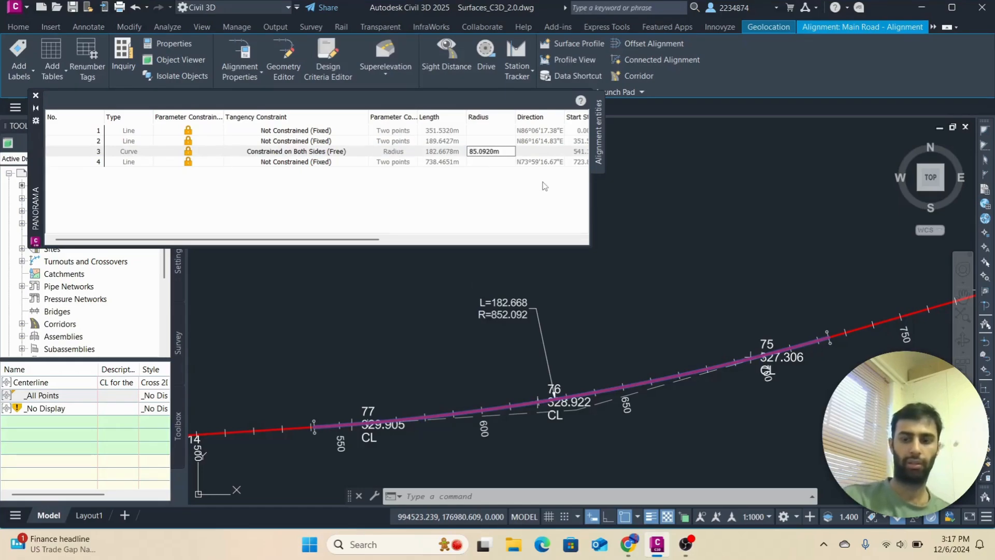
click(544, 186)
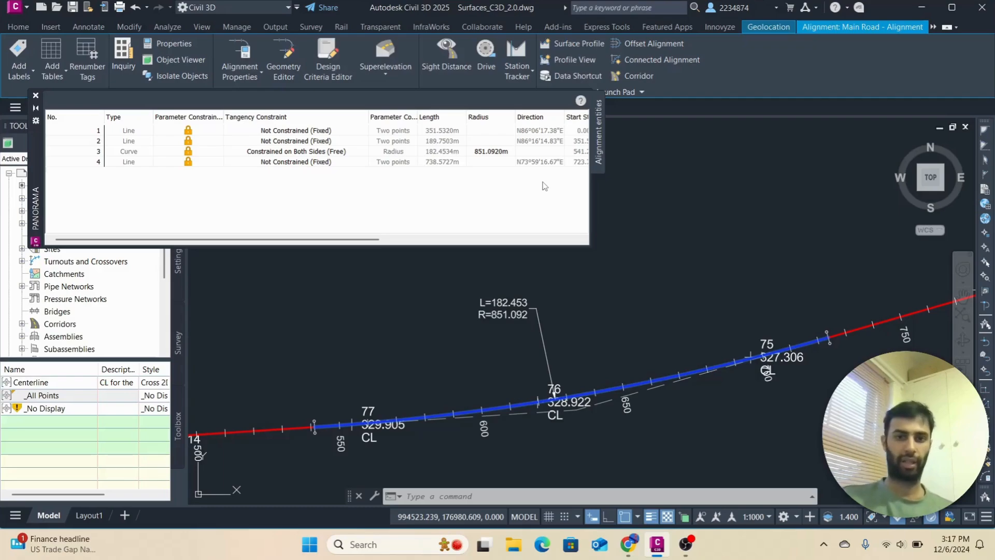
click(35, 96)
Examine the CL points beyond the end of the alignment to find the next straight stretch of road
scroll(677, 337, down, 3)
mouse_move(678, 337)
middle_down()
mouse_move(606, 345)
mouse_move(555, 382)
middle_up()
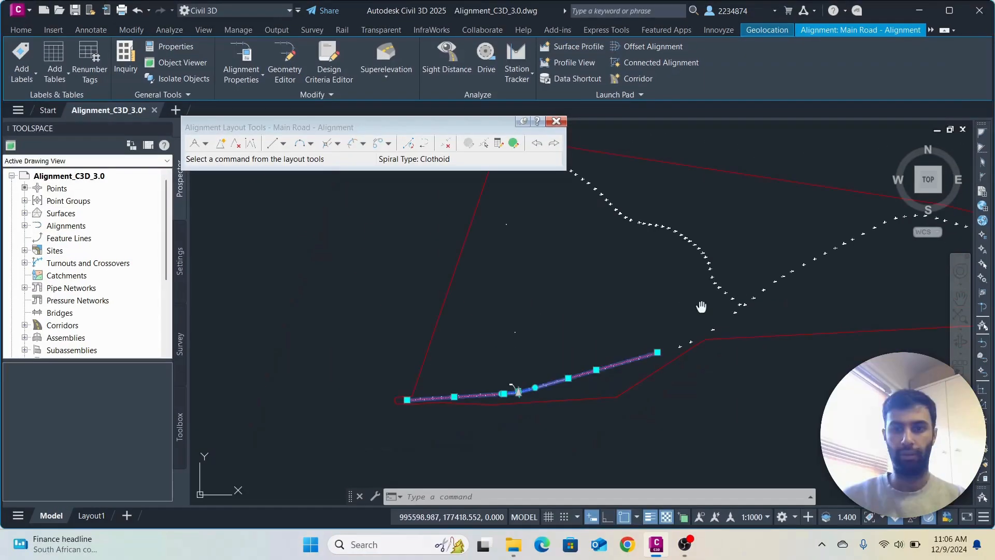
scroll(702, 304, up, 3)
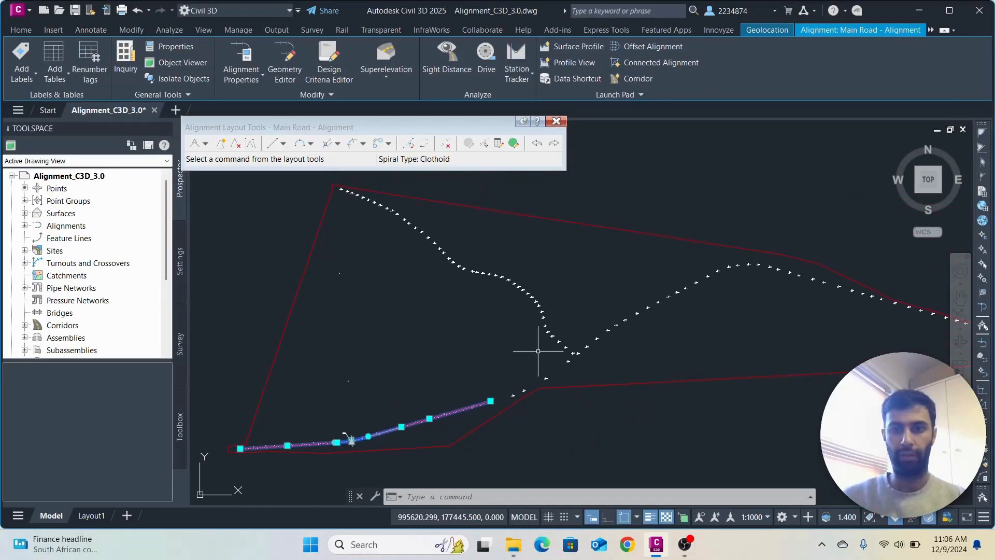
mouse_move(686, 322)
middle_down()
mouse_move(639, 334)
mouse_move(604, 326)
middle_up()
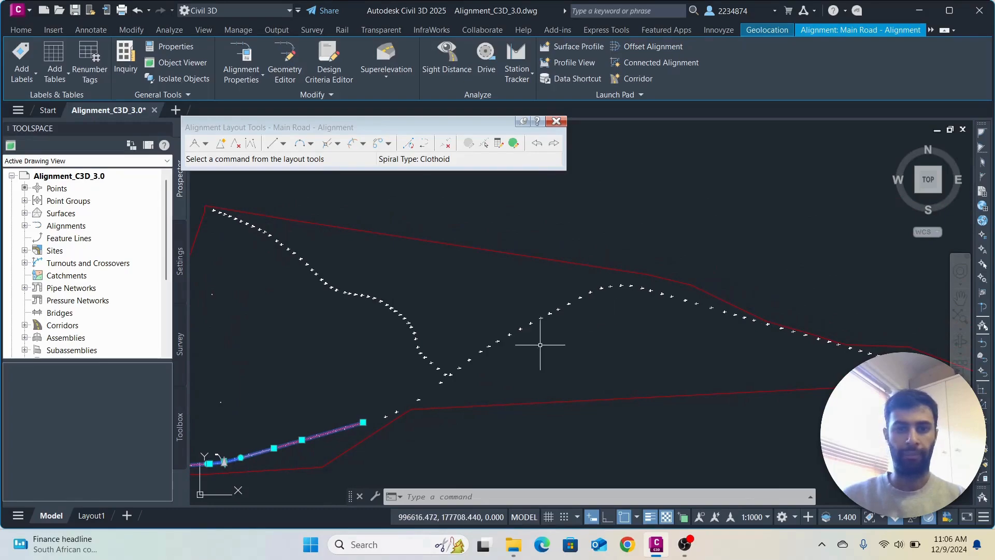
key(Escape)
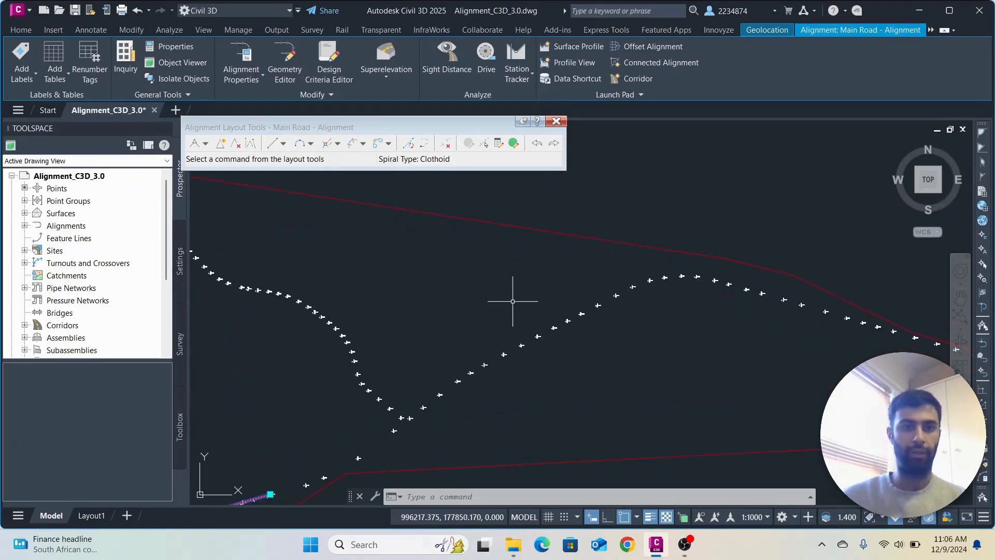
scroll(539, 326, up, 4)
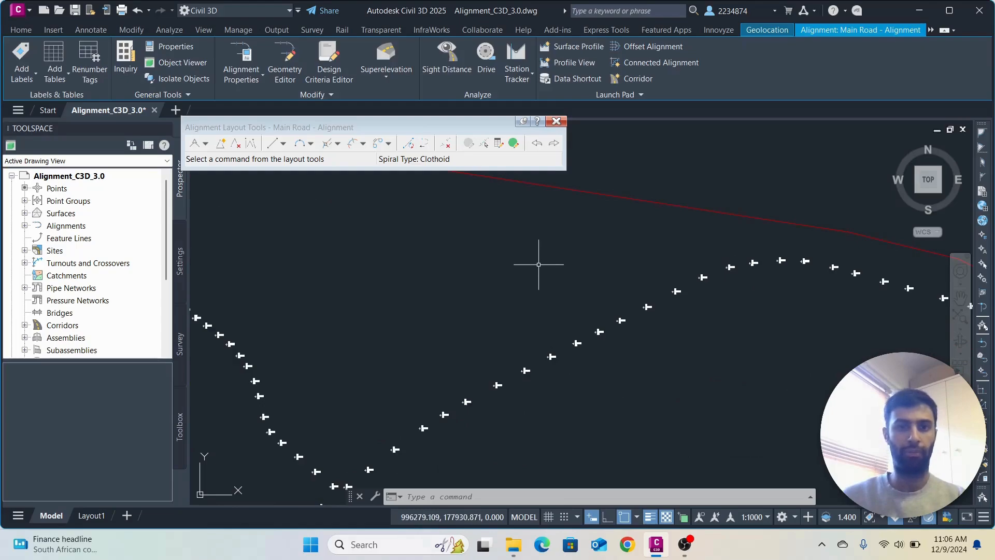
drag(338, 132, 372, 132)
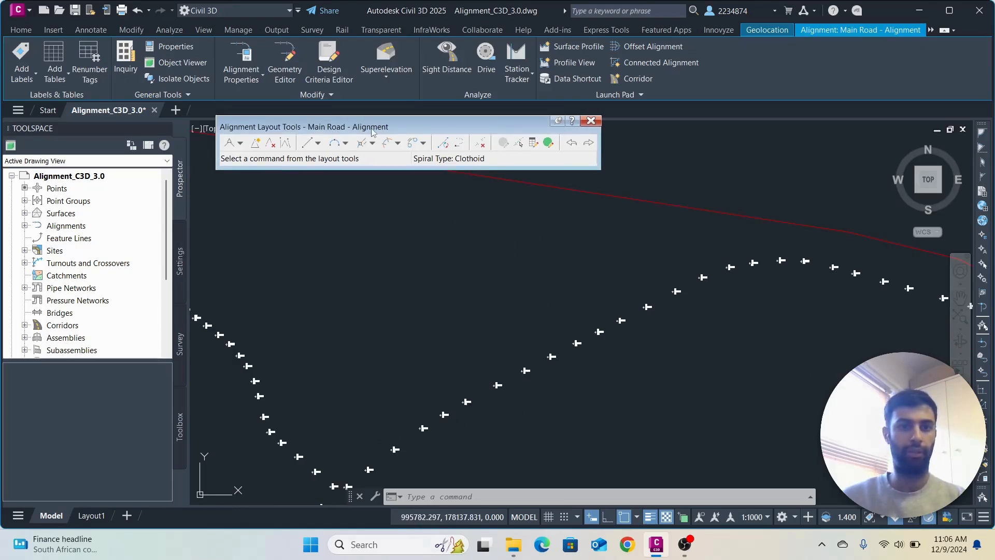
click(346, 150)
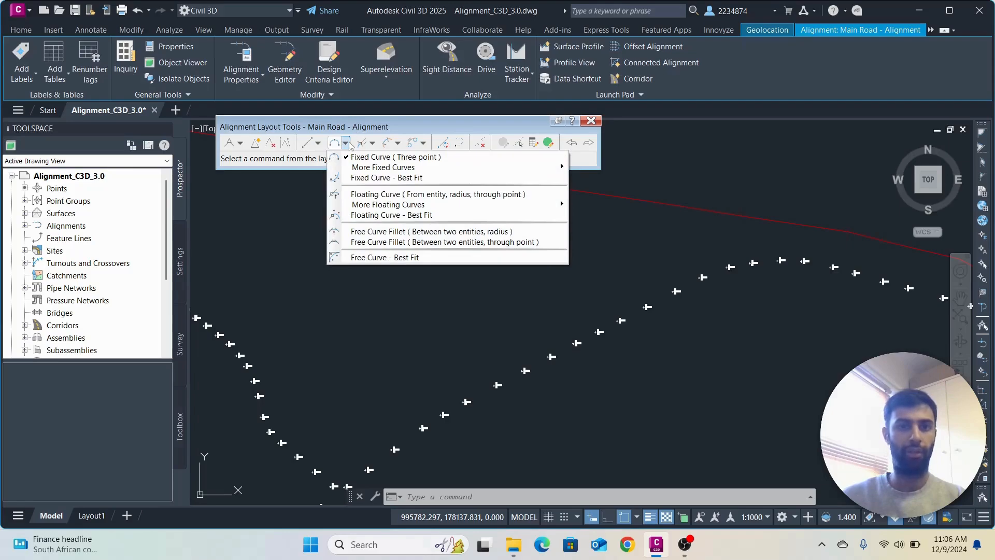
click(245, 165)
Draw a two-point fixed line along the straight stretch from survey point 56 to survey point 47 and end the command
click(305, 143)
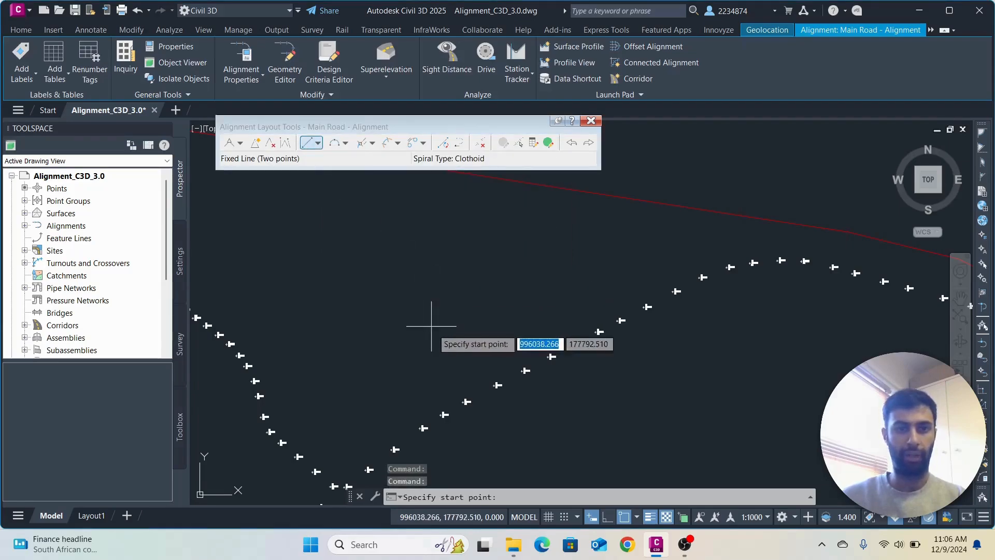
scroll(458, 383, up, 4)
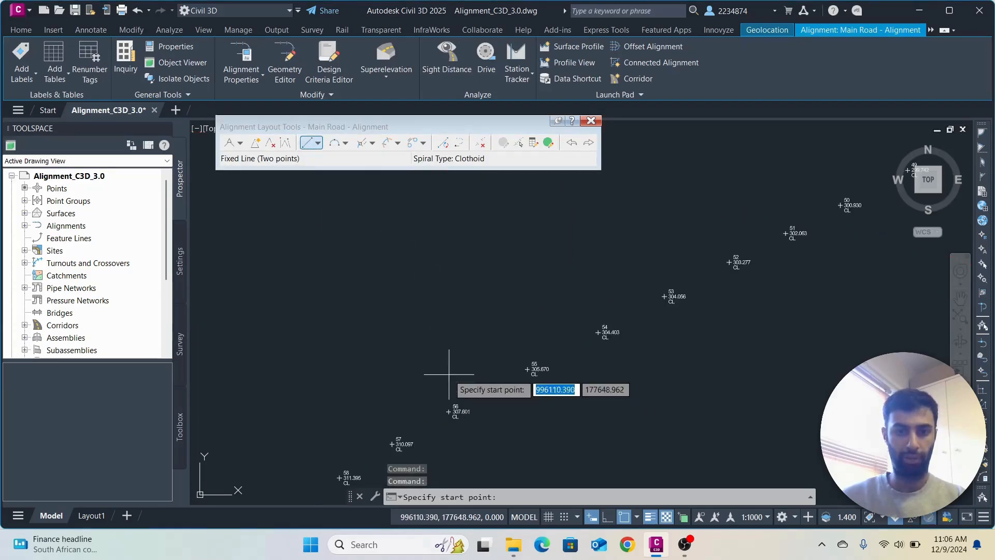
scroll(449, 413, up, 4)
click(448, 413)
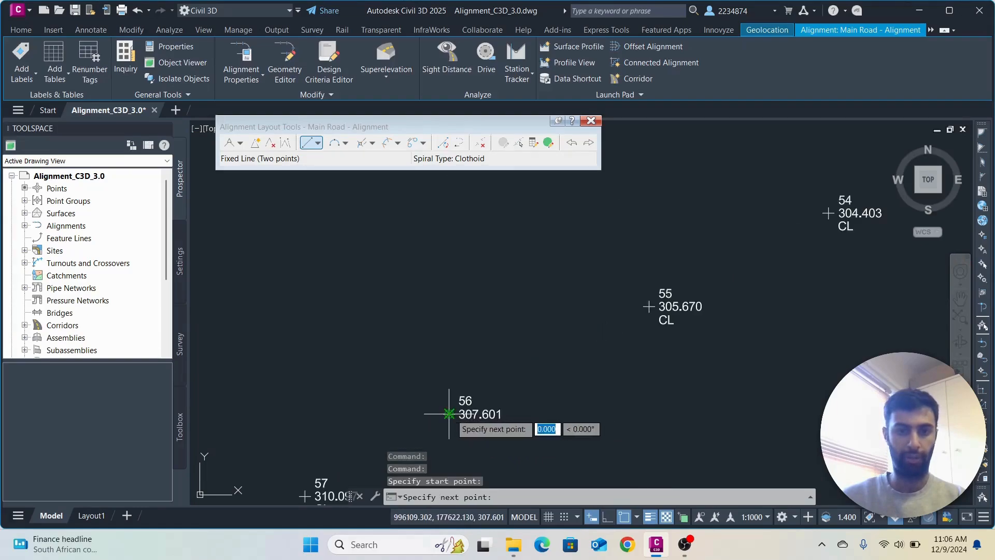
scroll(755, 260, down, 3)
scroll(557, 279, up, 1)
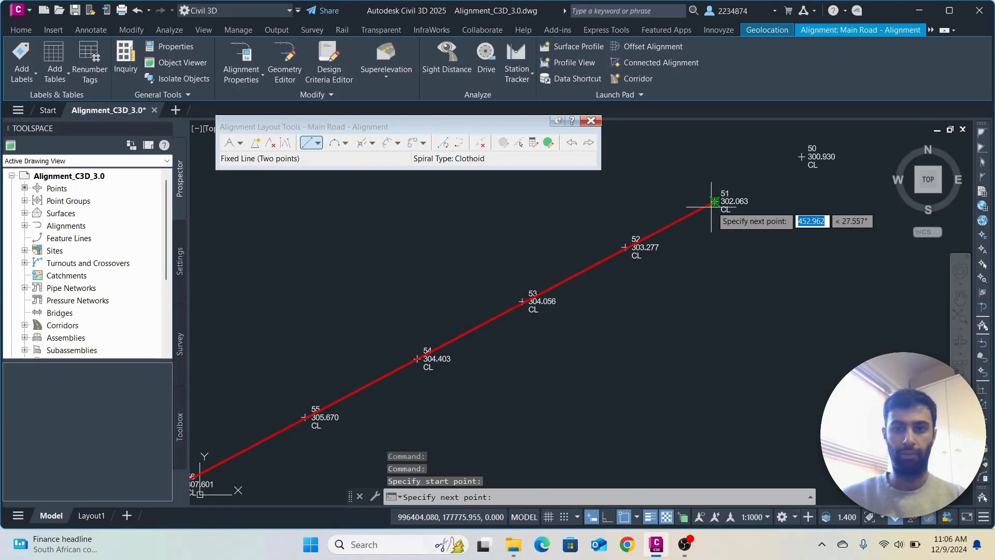
scroll(714, 201, down, 3)
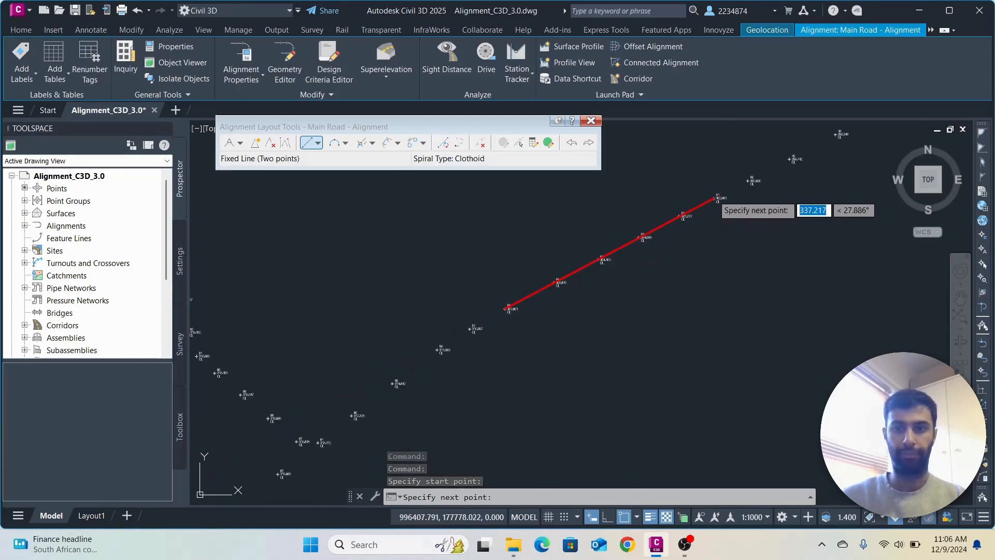
middle_drag(784, 163, 718, 192)
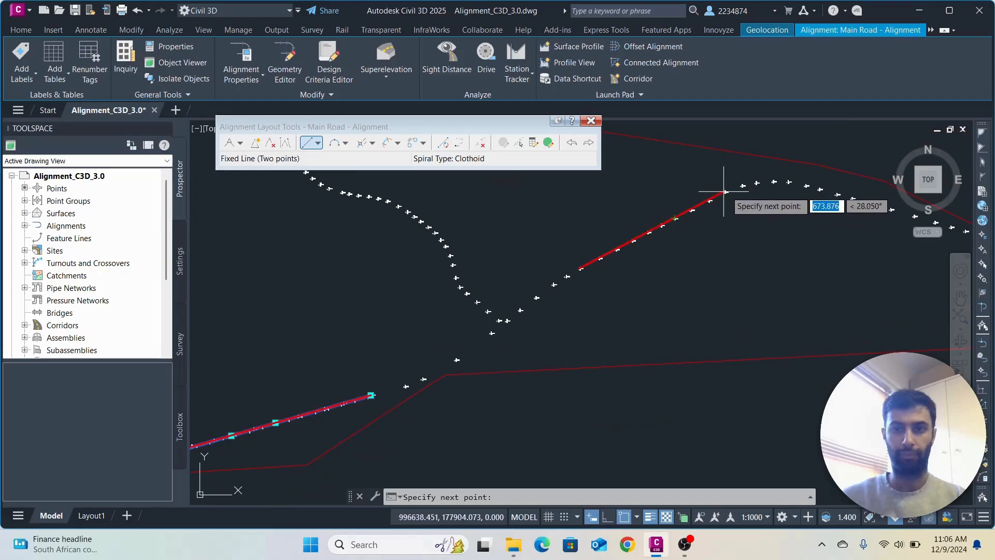
scroll(726, 192, up, 5)
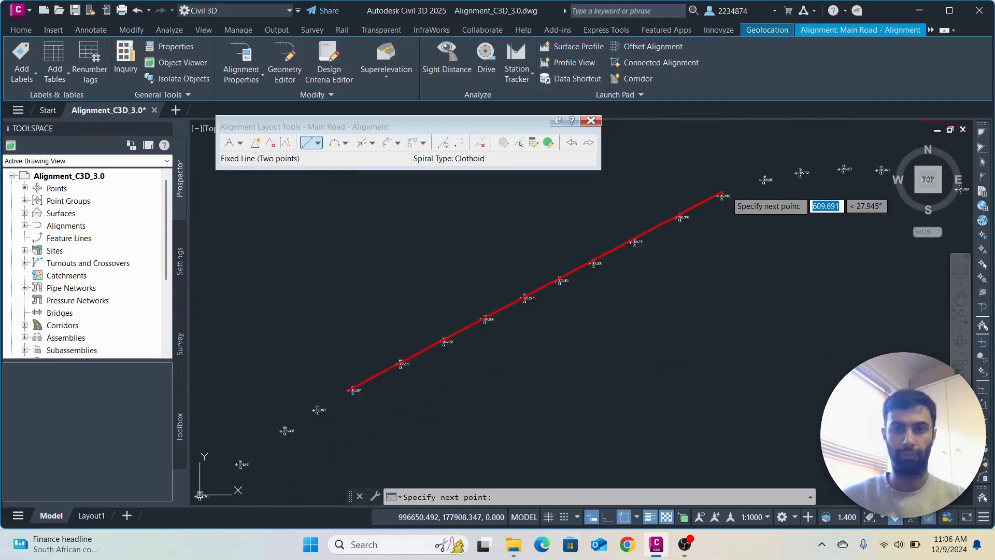
click(710, 199)
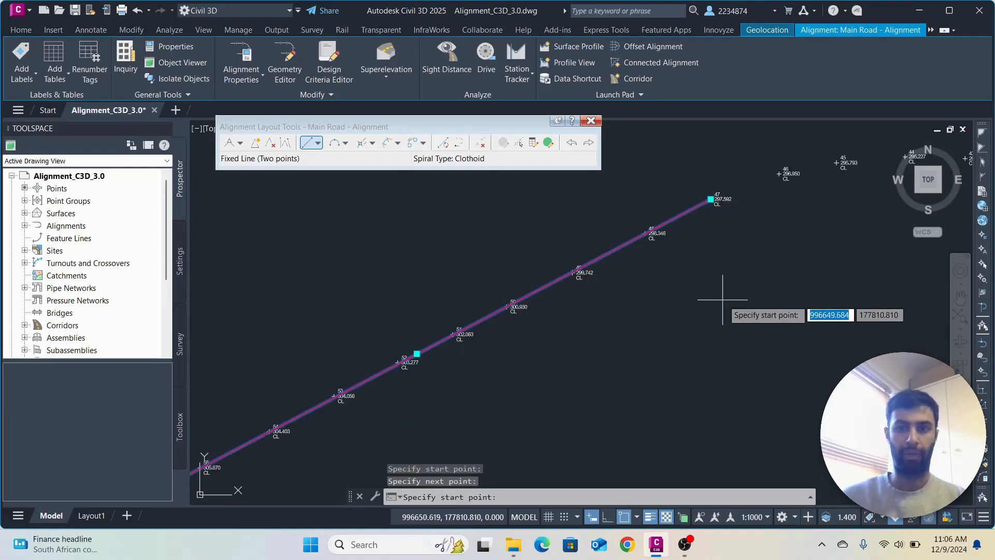
scroll(722, 294, down, 4)
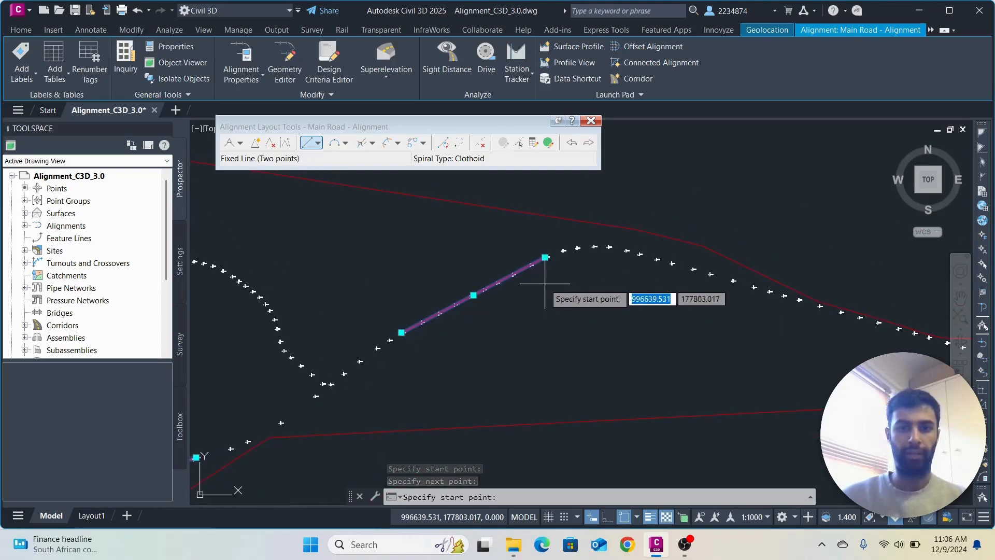
scroll(544, 283, up, 3)
right_click(621, 285)
right_click(622, 290)
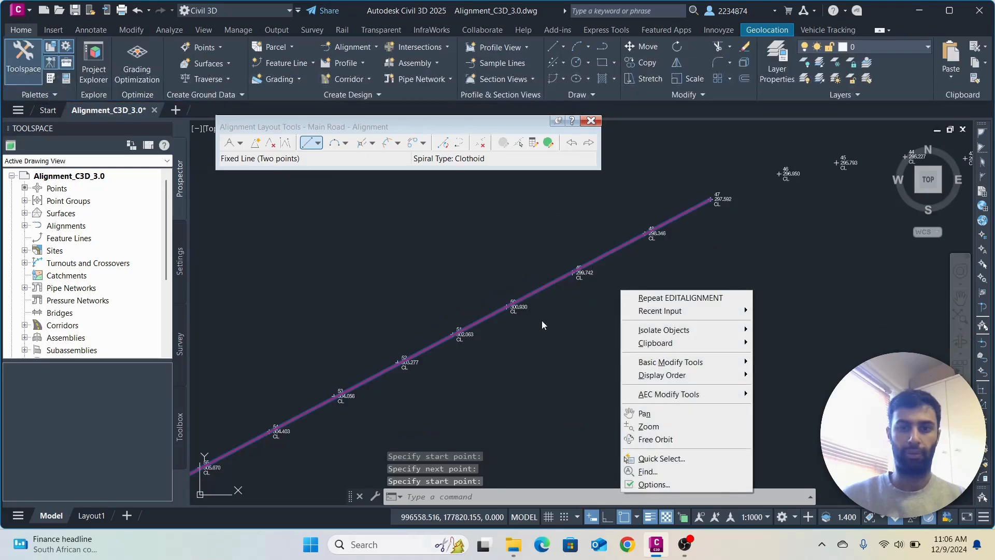
click(408, 131)
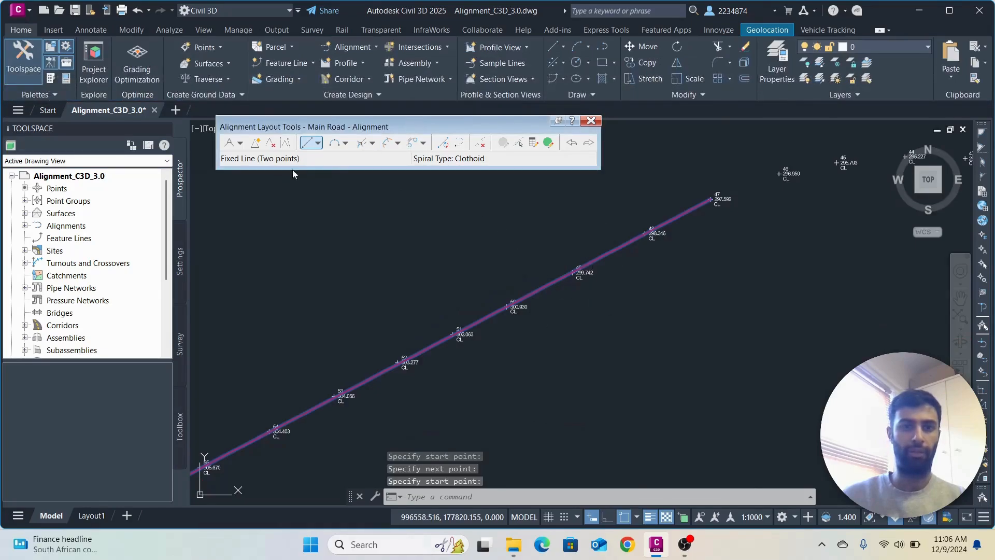
Draw a two-point fixed line from survey point 41 along the next straight stretch of CL points, past points 40 and 39
click(303, 144)
scroll(422, 215, down, 5)
scroll(416, 218, up, 4)
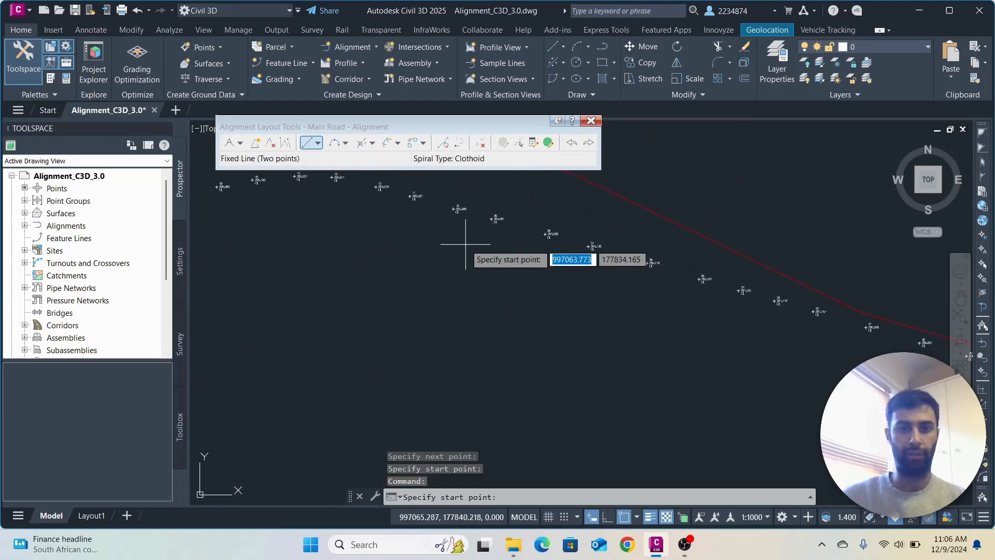
scroll(430, 274, up, 4)
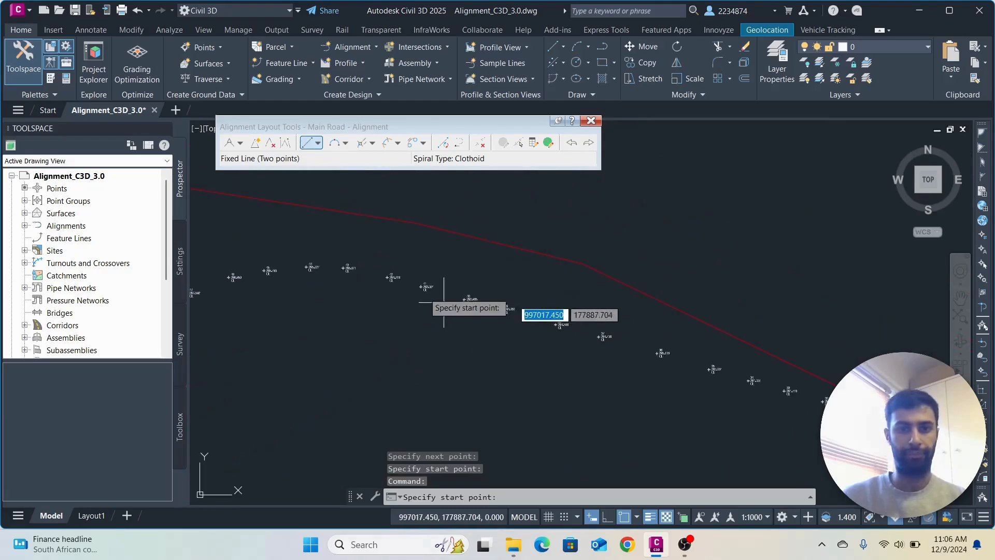
scroll(423, 284, up, 2)
click(423, 284)
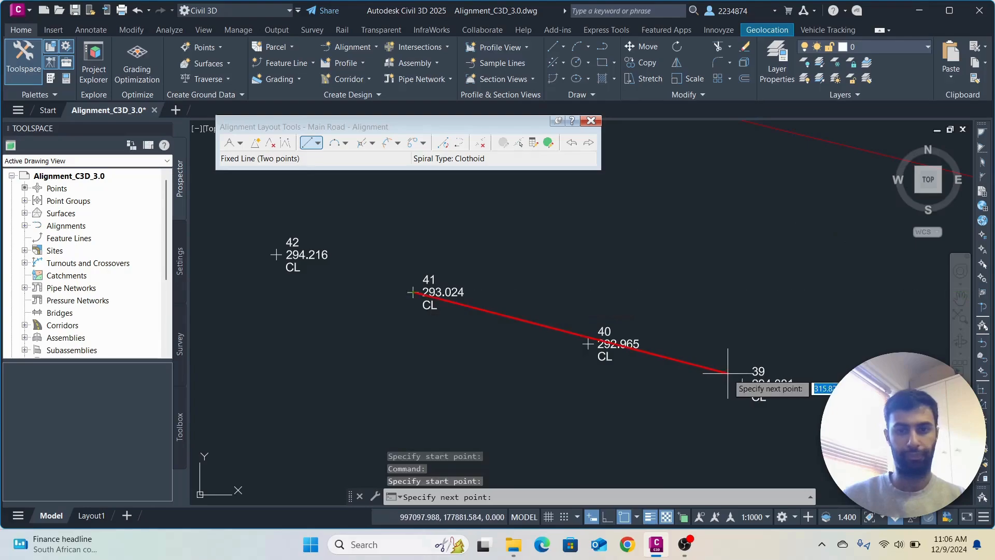
scroll(727, 373, down, 3)
middle_drag(734, 375, 542, 320)
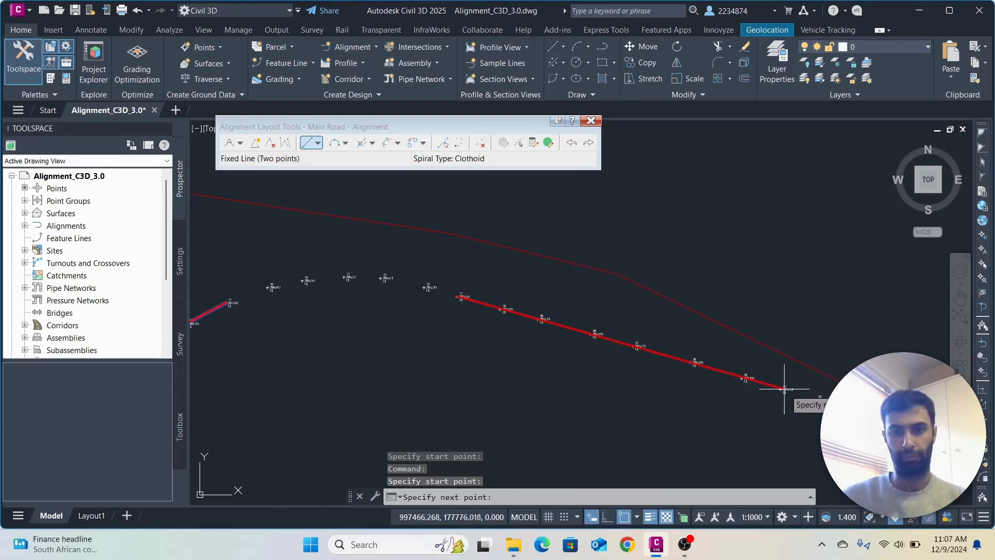
click(820, 399)
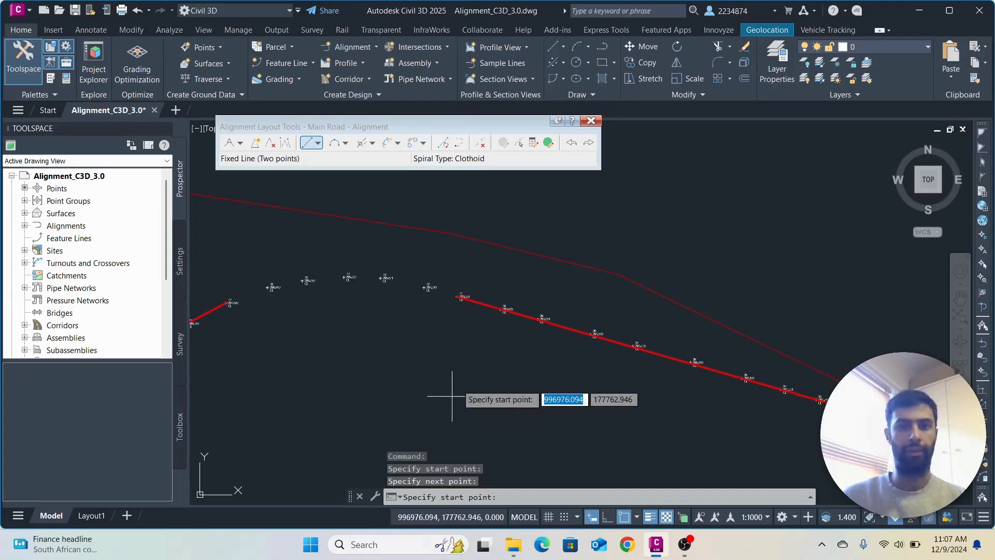
Fit a free curve fillet between the lines ending at survey points 47 and 41, passing through survey point 45, and end the command
click(345, 143)
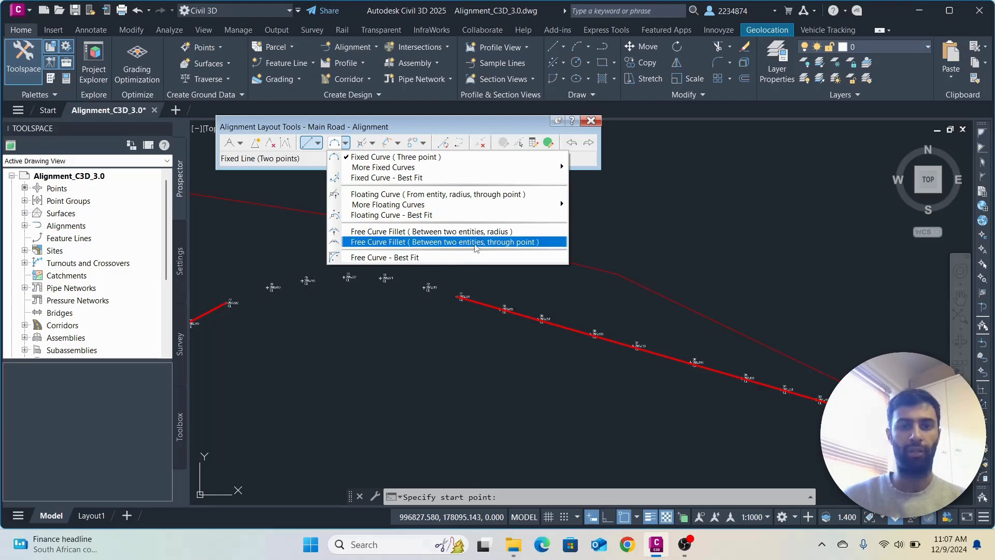
click(508, 242)
middle_drag(298, 300, 516, 274)
scroll(490, 290, up, 1)
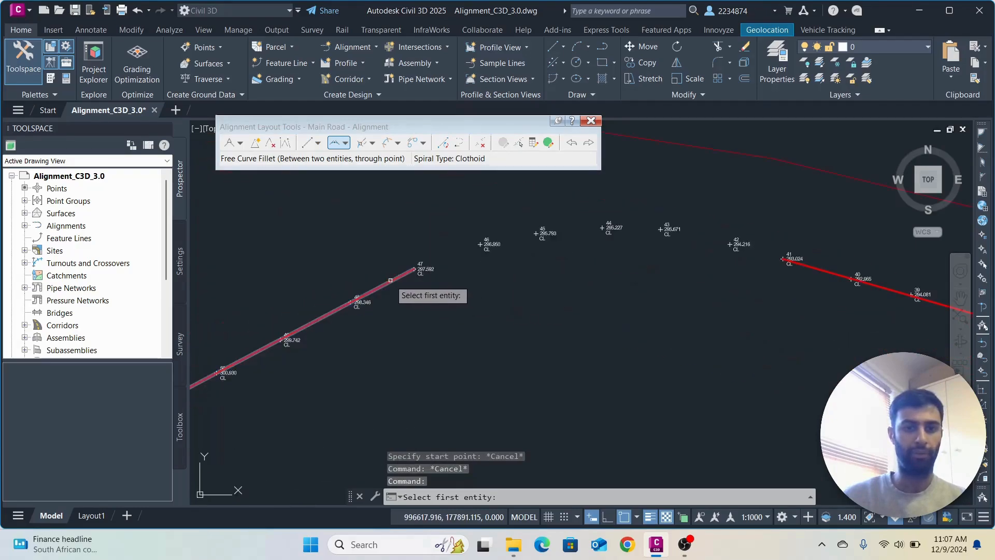
click(391, 281)
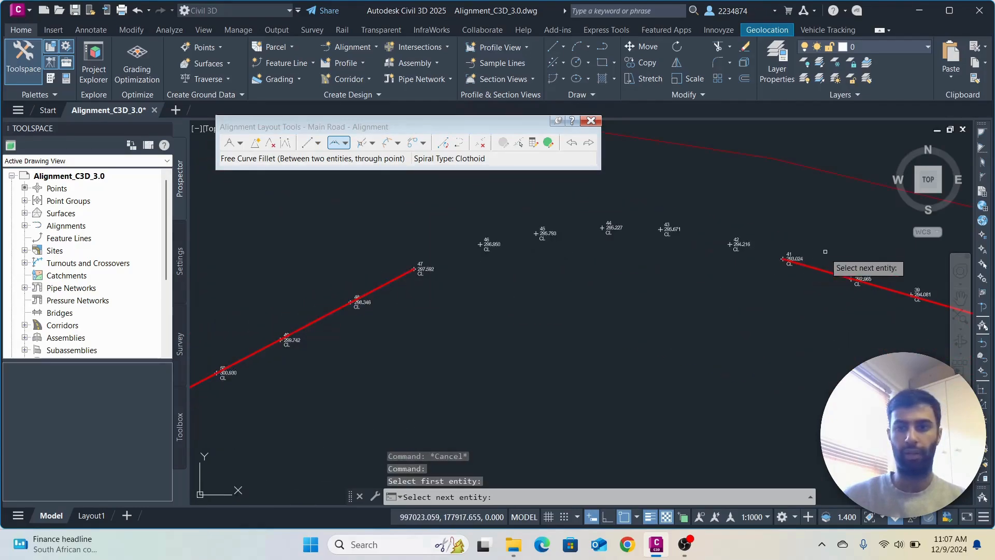
click(823, 270)
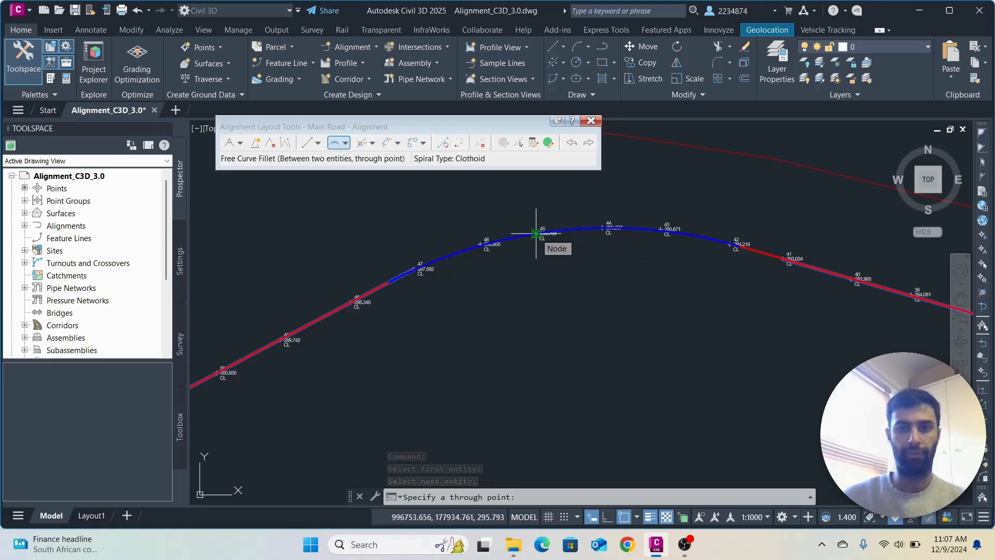
scroll(536, 233, up, 2)
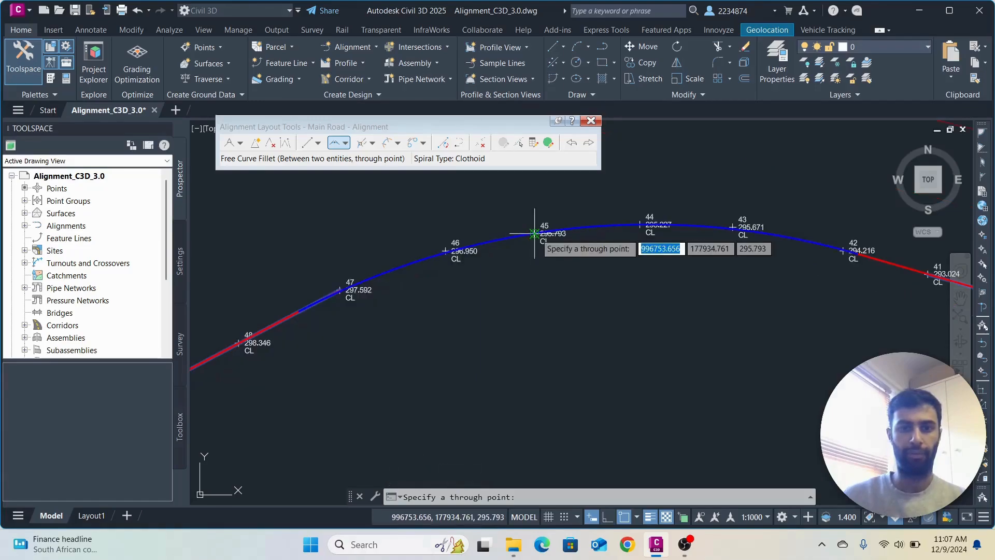
click(534, 233)
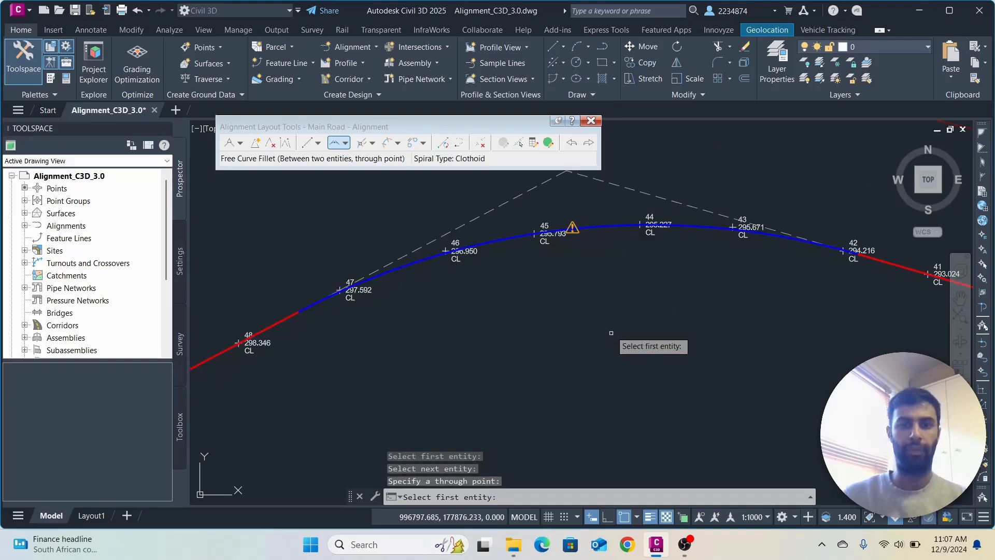
scroll(609, 332, down, 3)
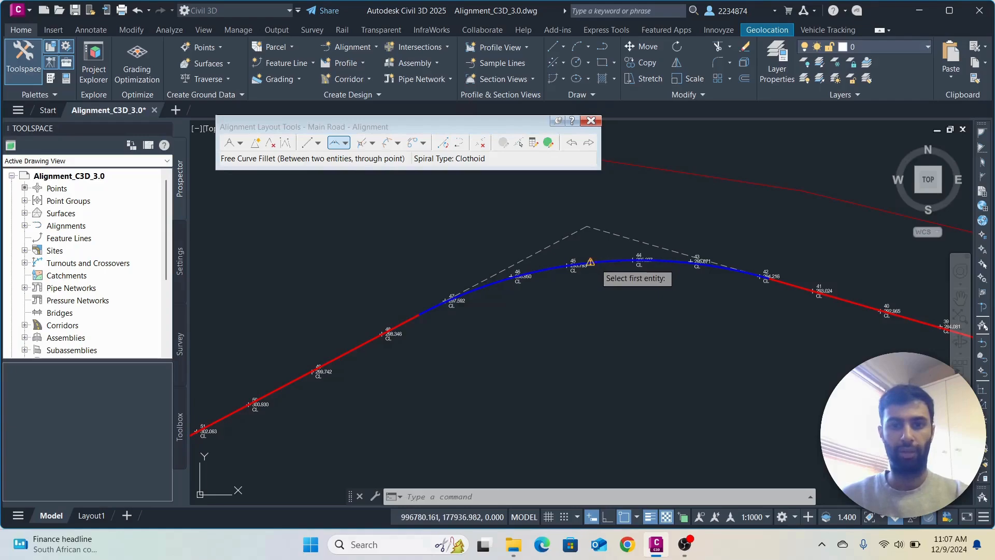
key(Return)
Inspect the new curve's warning marker and the radius values in the alignment entity table, and close the table and the layout tools
scroll(662, 271, up, 1)
scroll(570, 231, up, 1)
mouse_move(571, 229)
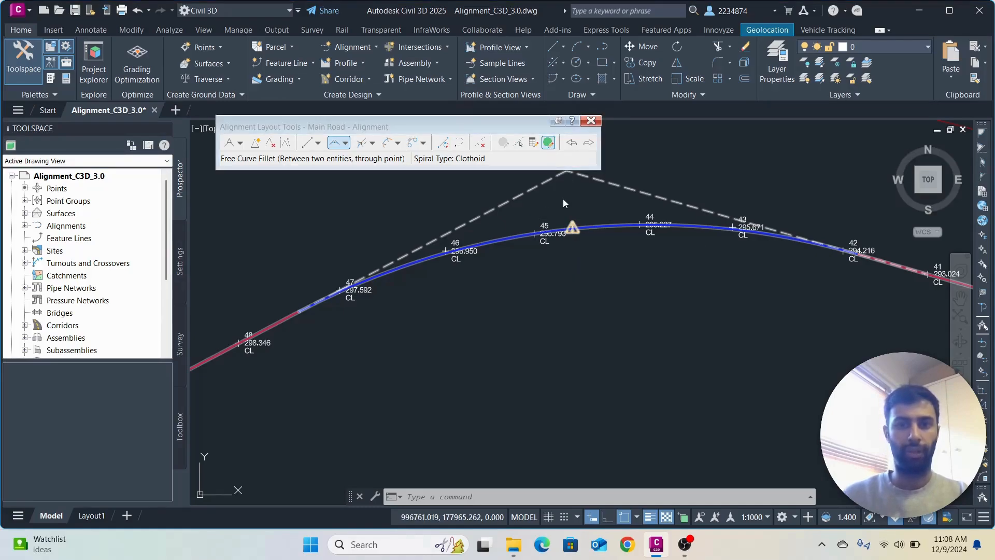
click(548, 144)
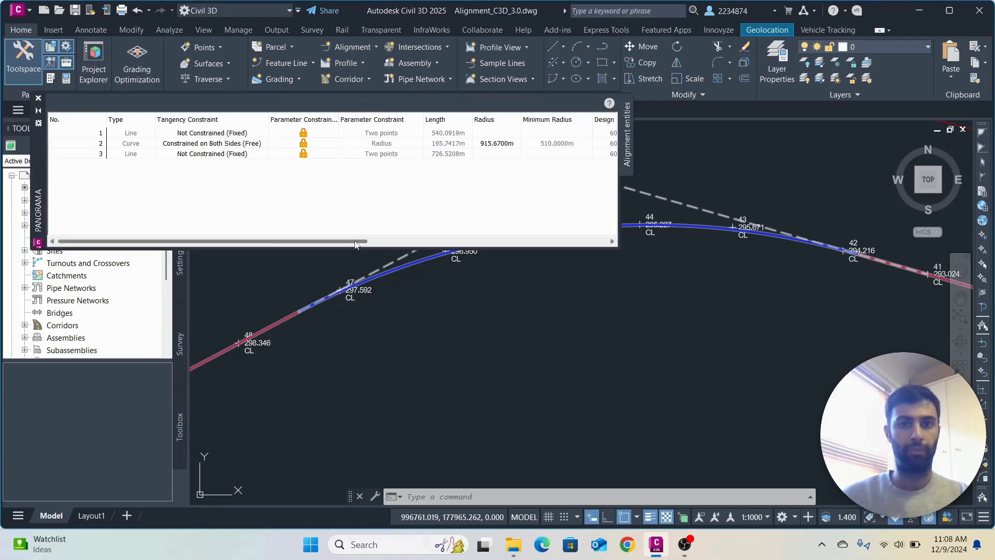
drag(342, 241, 418, 255)
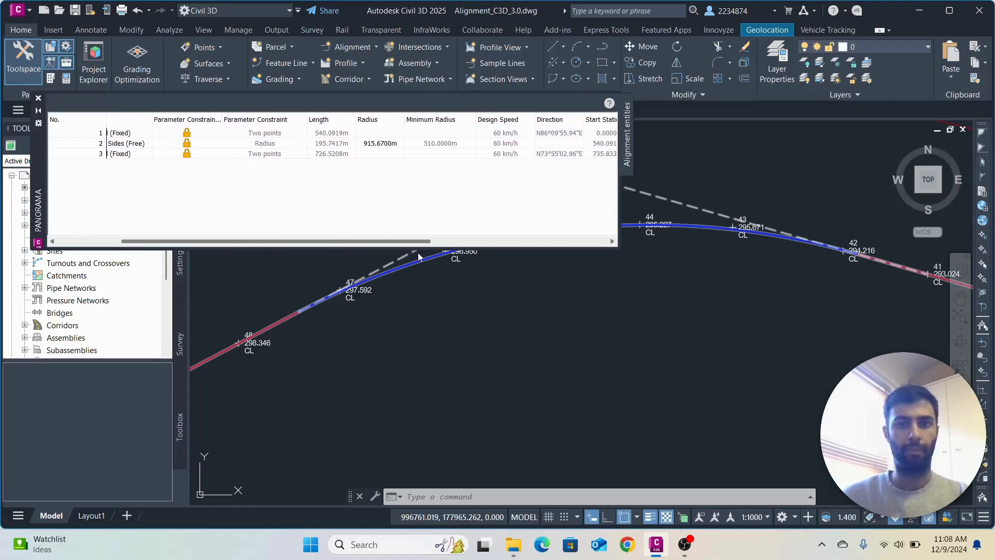
double_click(375, 143)
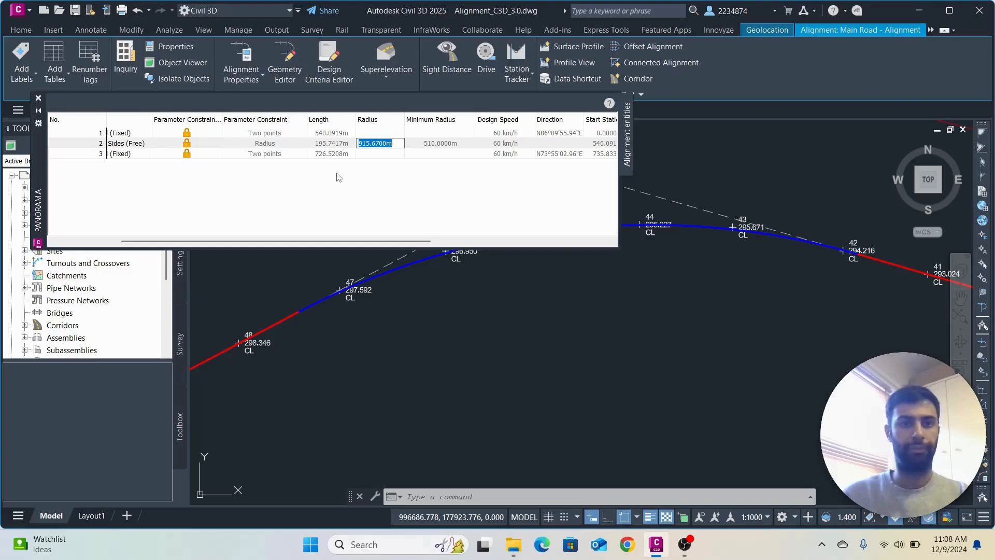
click(38, 99)
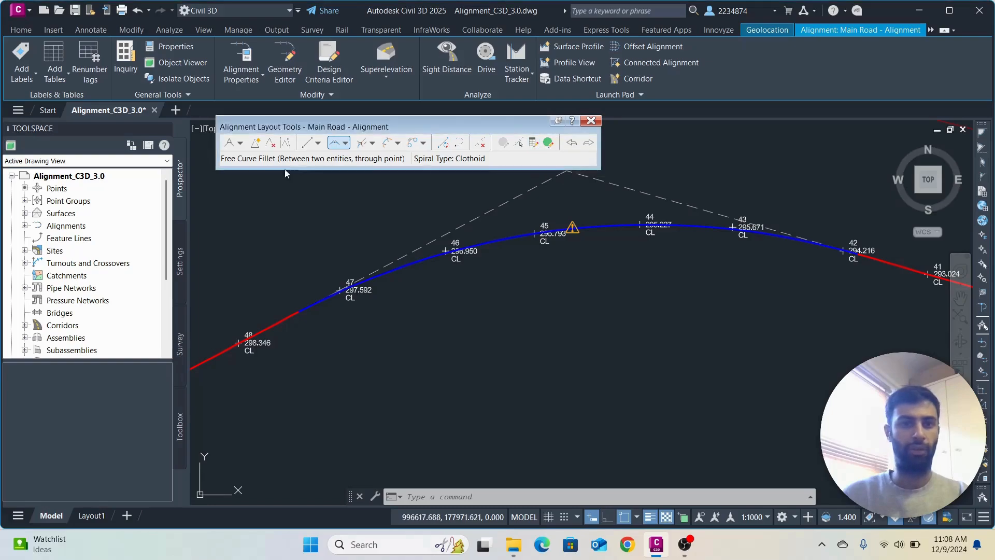
click(591, 121)
key(Escape)
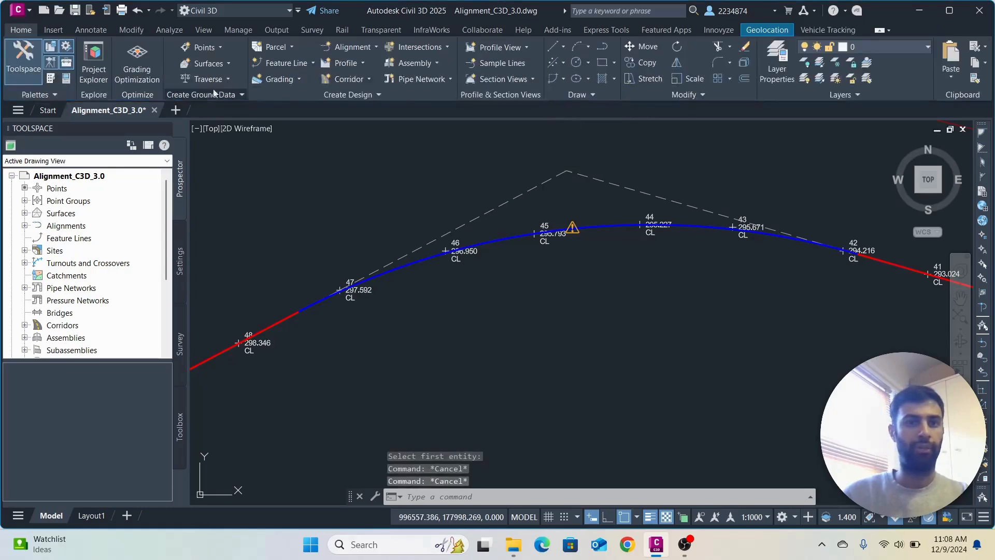
Review the design speed and design criteria in the Main Road alignment's properties and close the dialog
click(533, 233)
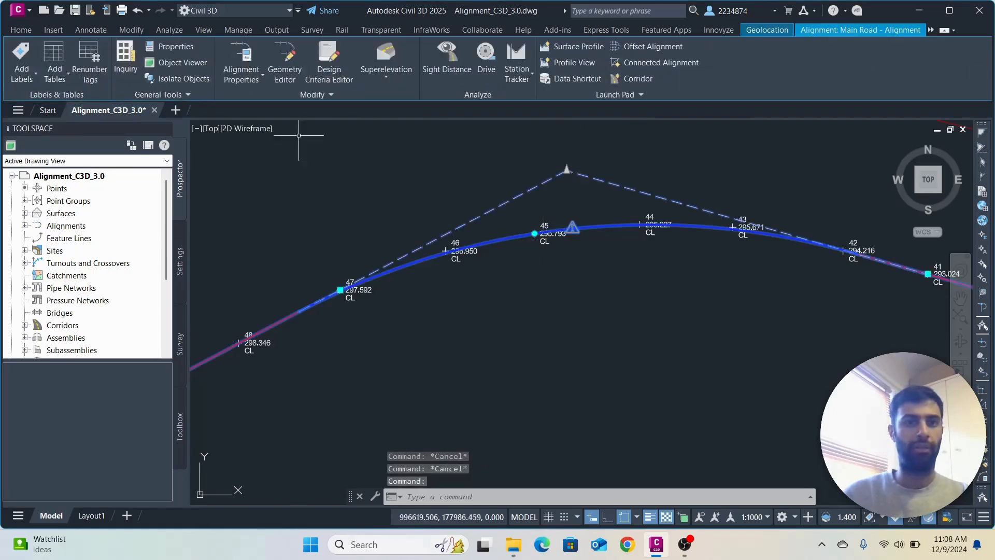
click(251, 75)
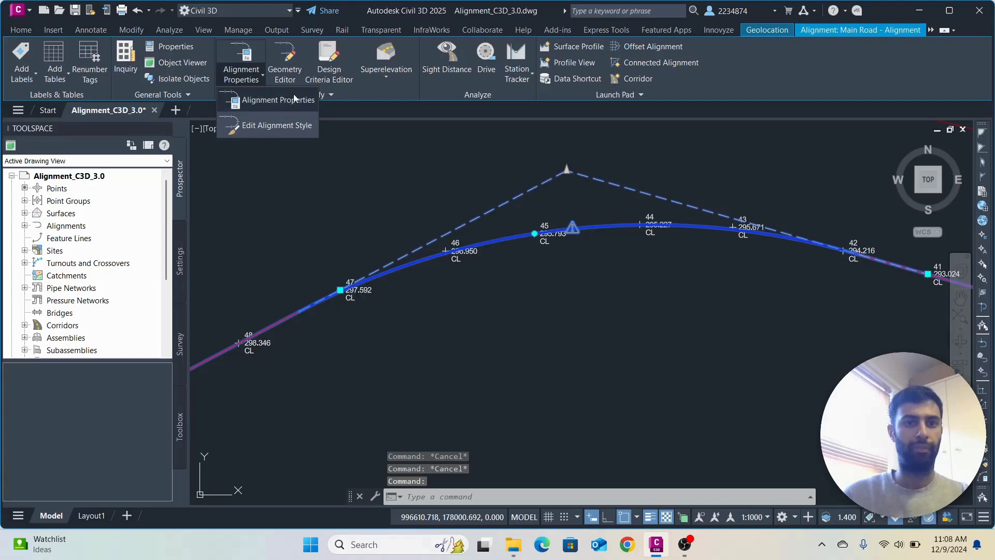
click(278, 100)
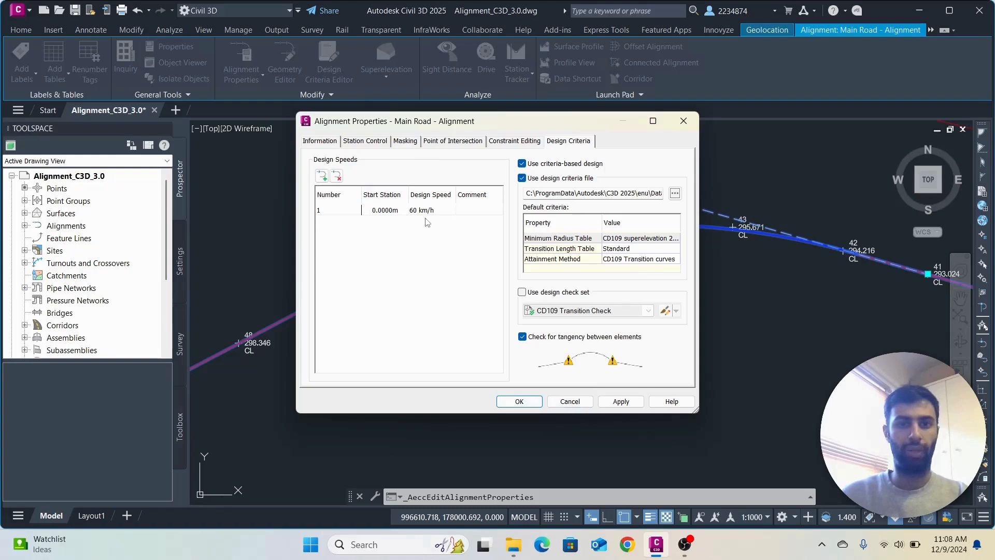
click(529, 405)
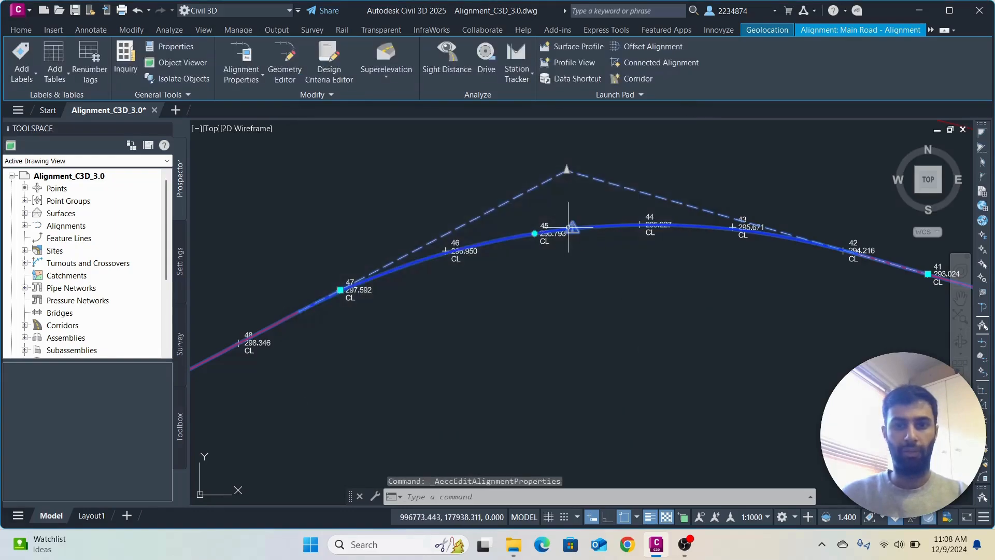
Examine the design-check warning on the curve between survey points 45 and 44
scroll(571, 228, up, 5)
scroll(625, 243, down, 2)
right_click(593, 232)
click(556, 244)
key(Escape)
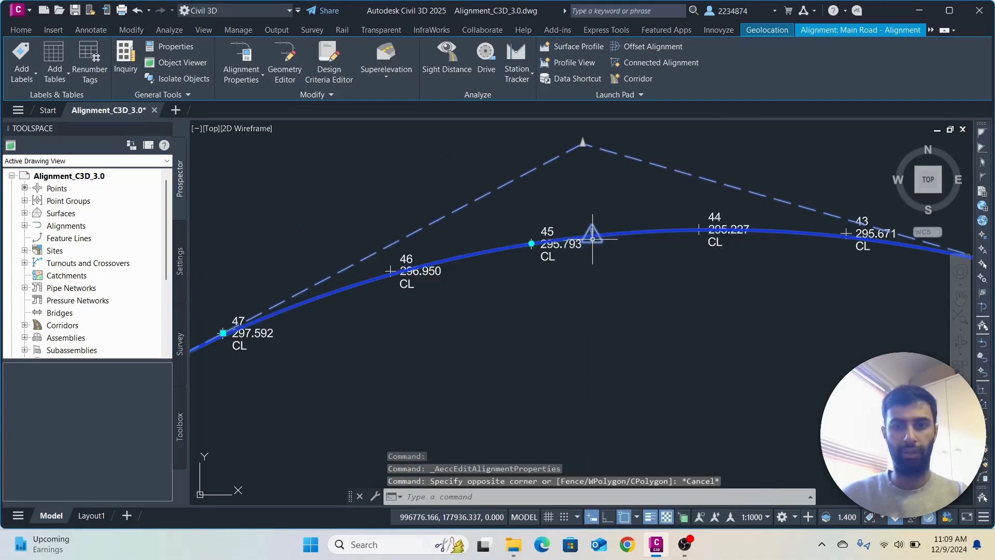
key(Escape)
mouse_move(593, 237)
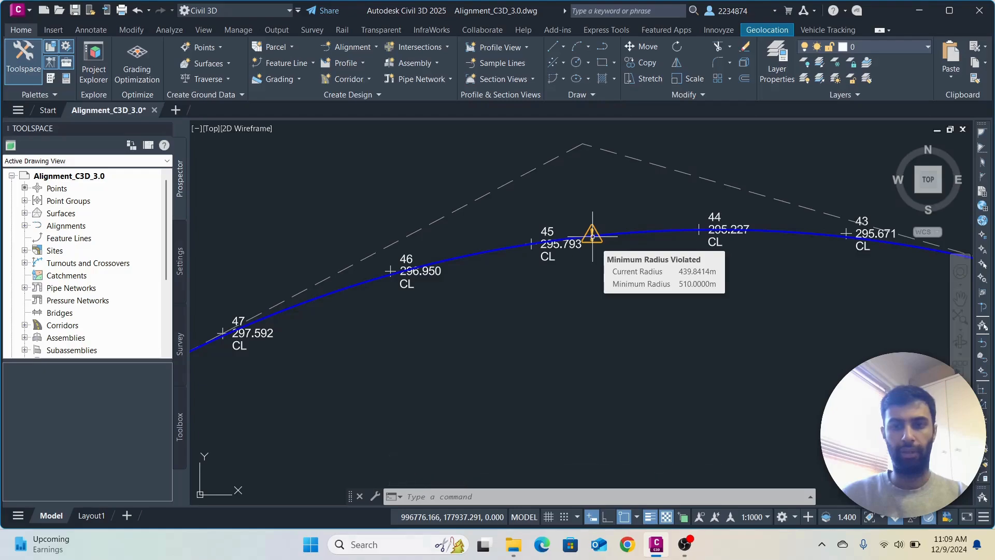
click(593, 237)
click(627, 233)
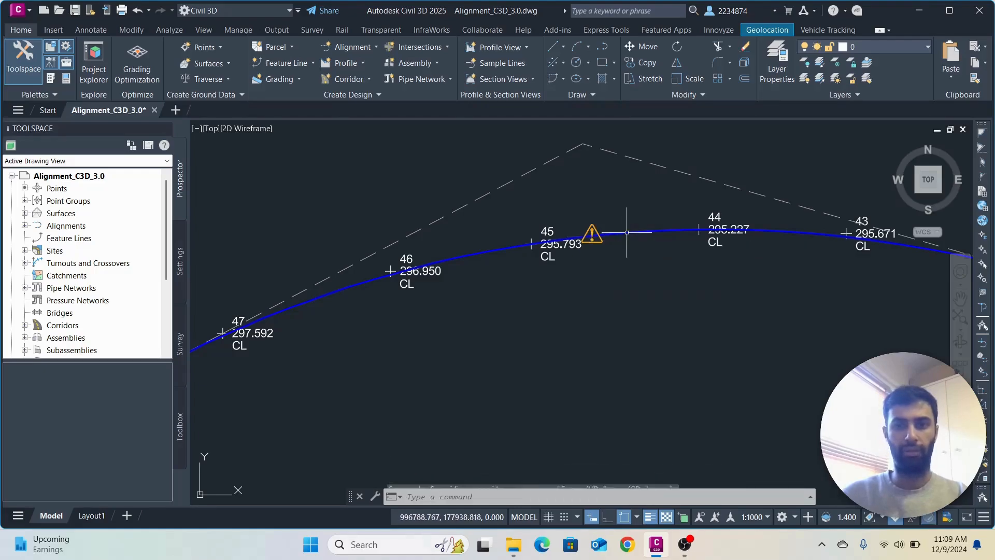
Reopen the Main Road alignment's geometry editor and delete the curve sub-entity between the two fixed lines
click(626, 232)
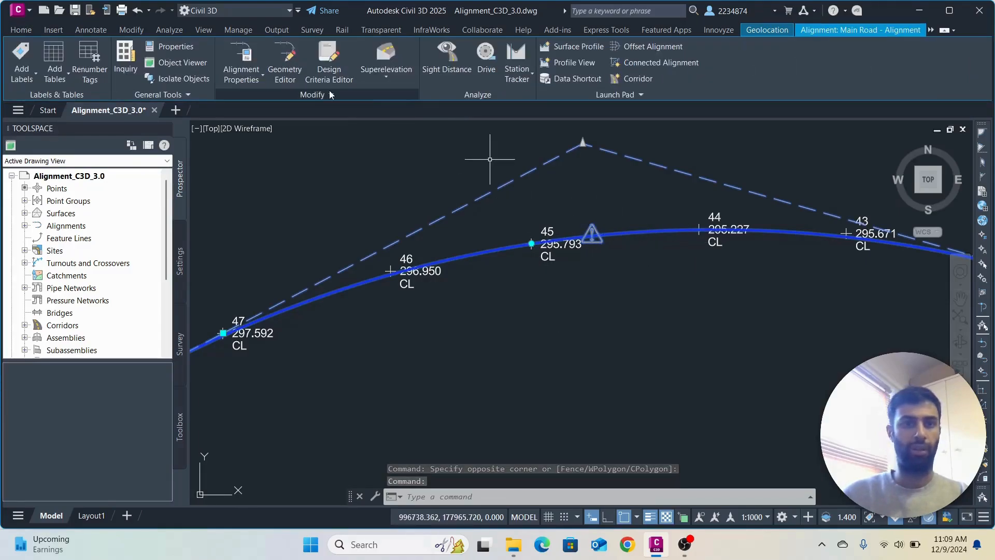
click(297, 68)
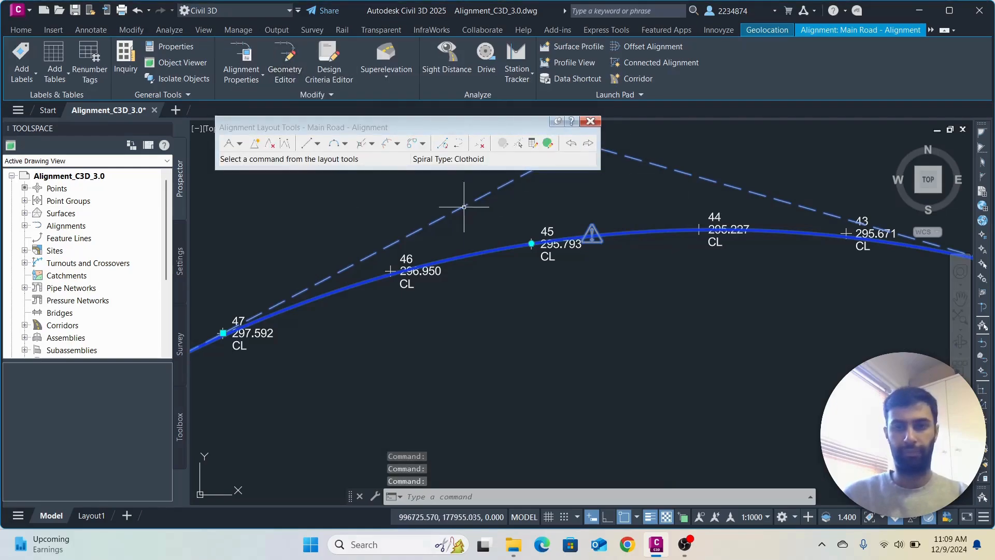
scroll(512, 239, down, 4)
scroll(518, 239, up, 4)
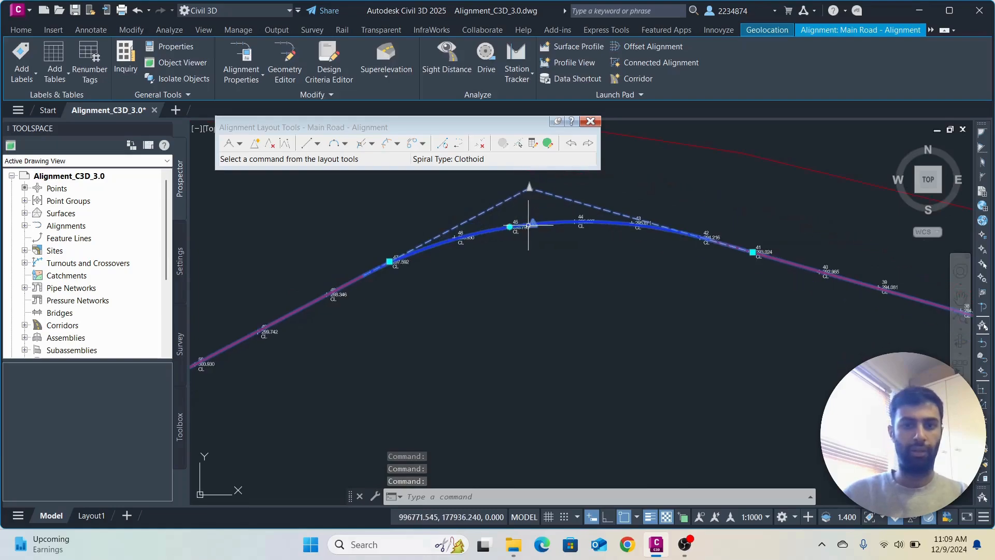
click(480, 143)
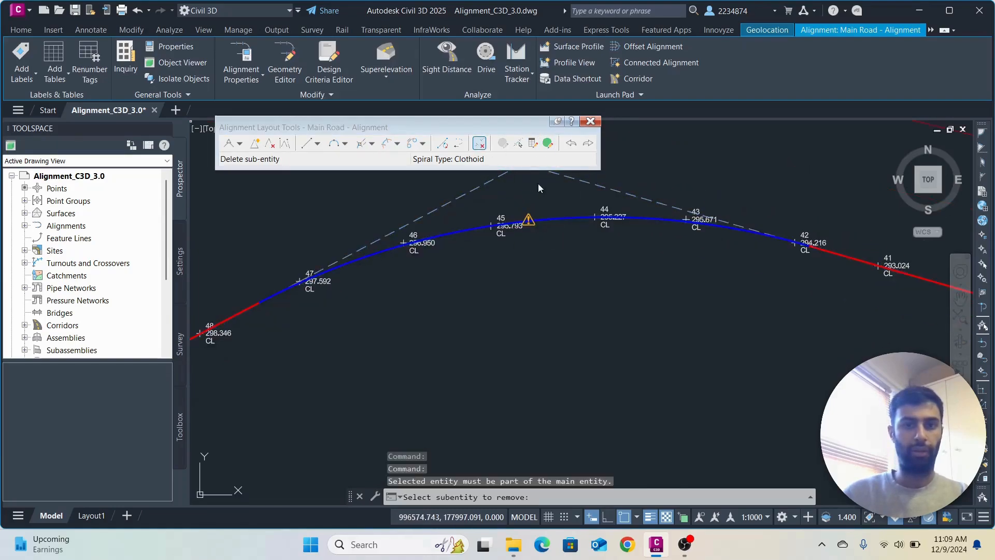
click(557, 217)
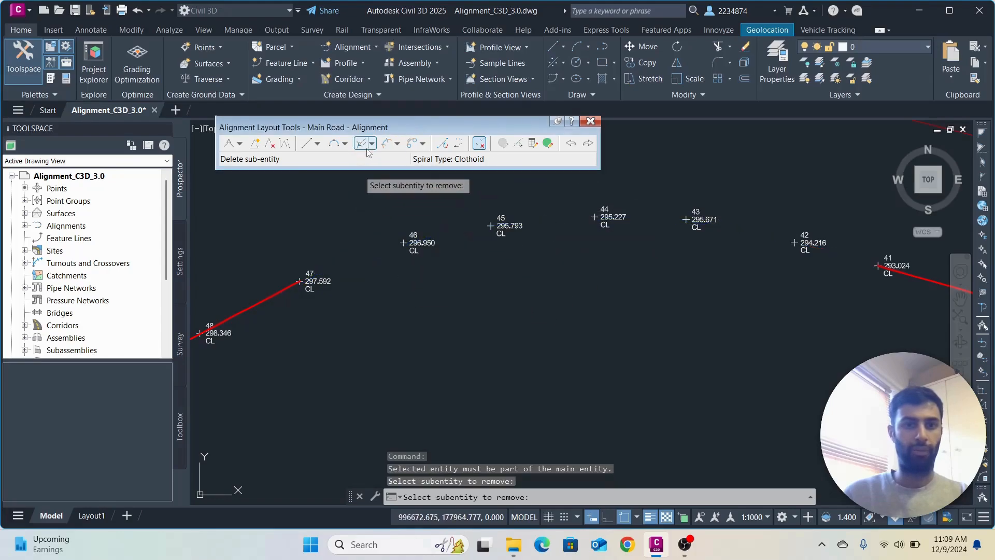
Join the fixed lines ending at survey points 47 and 41 with a free curve fillet of 510 m radius, using the less-than-180 solution
click(344, 143)
click(384, 241)
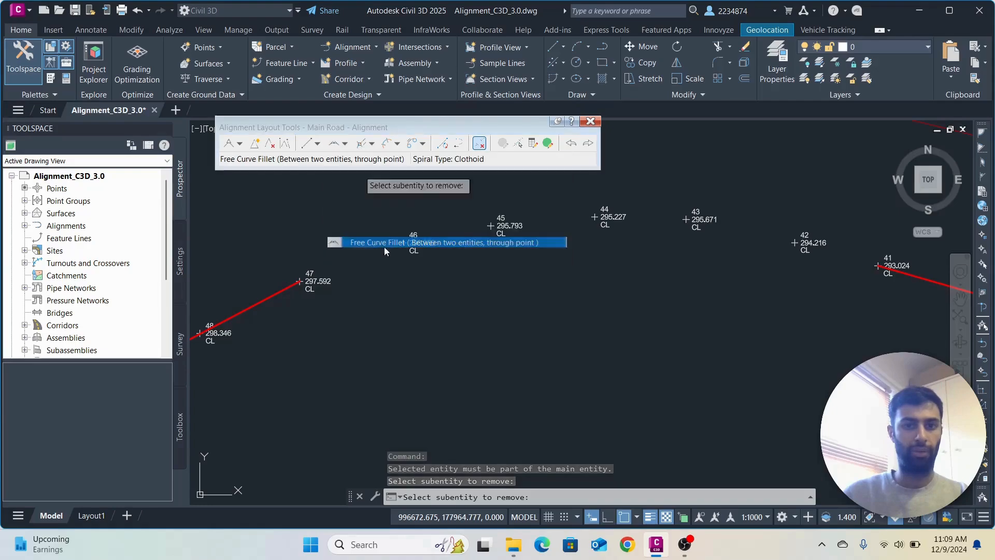
click(344, 144)
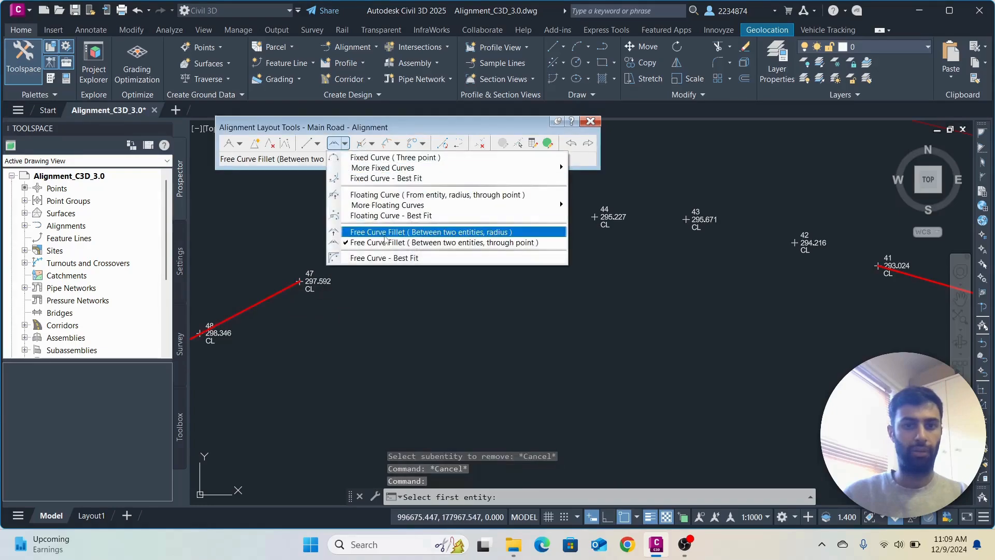
click(384, 232)
click(280, 291)
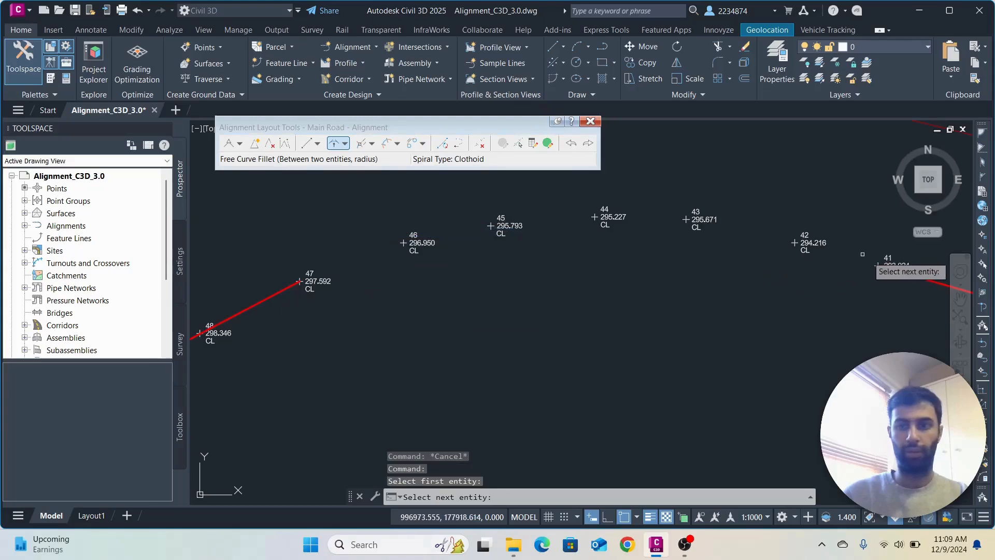
click(911, 273)
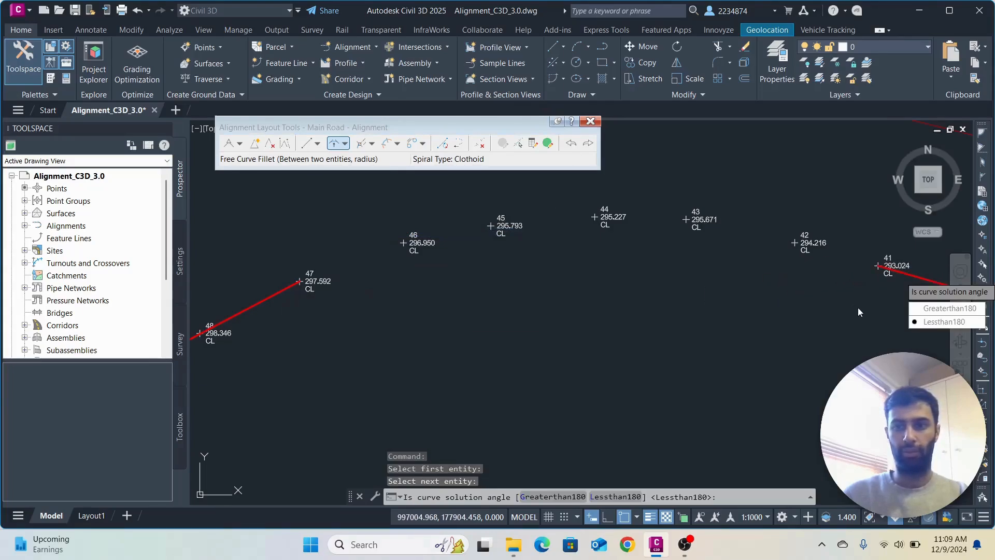
key(Return)
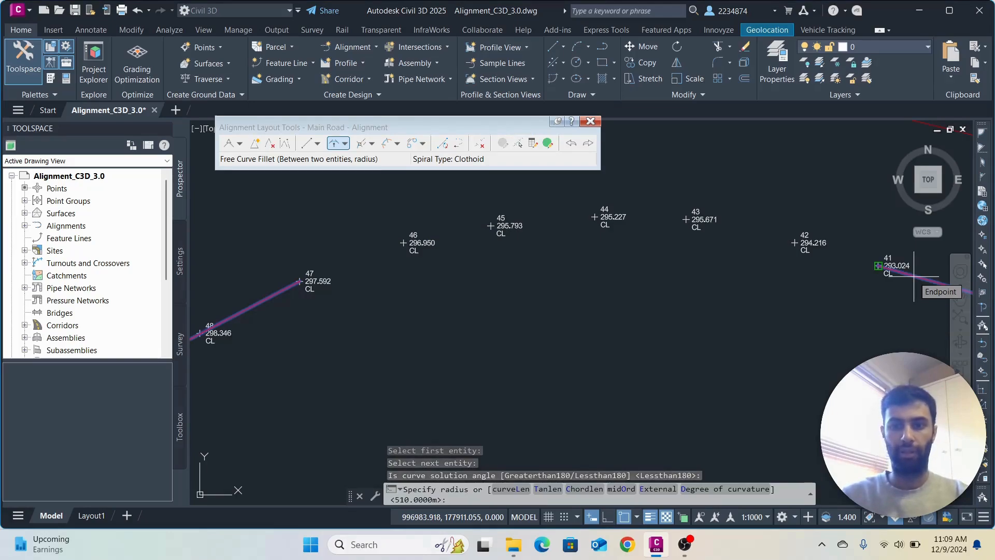
text(51)
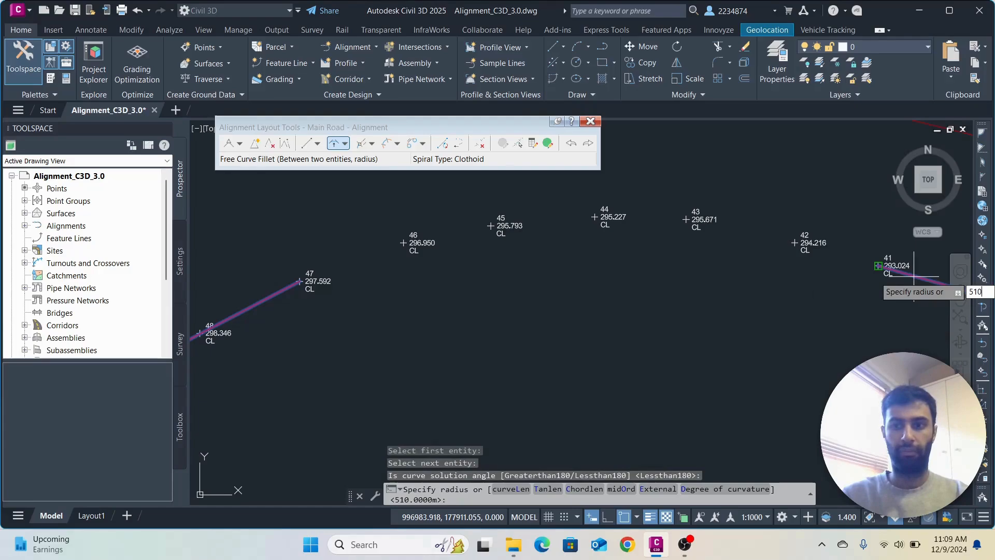
text(0)
key(Return)
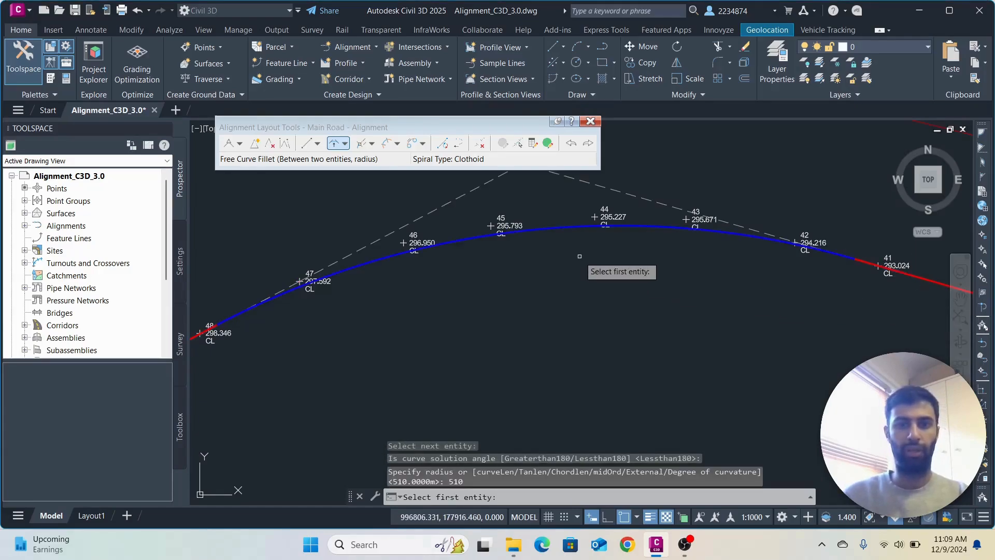
scroll(579, 256, up, 2)
scroll(580, 257, down, 4)
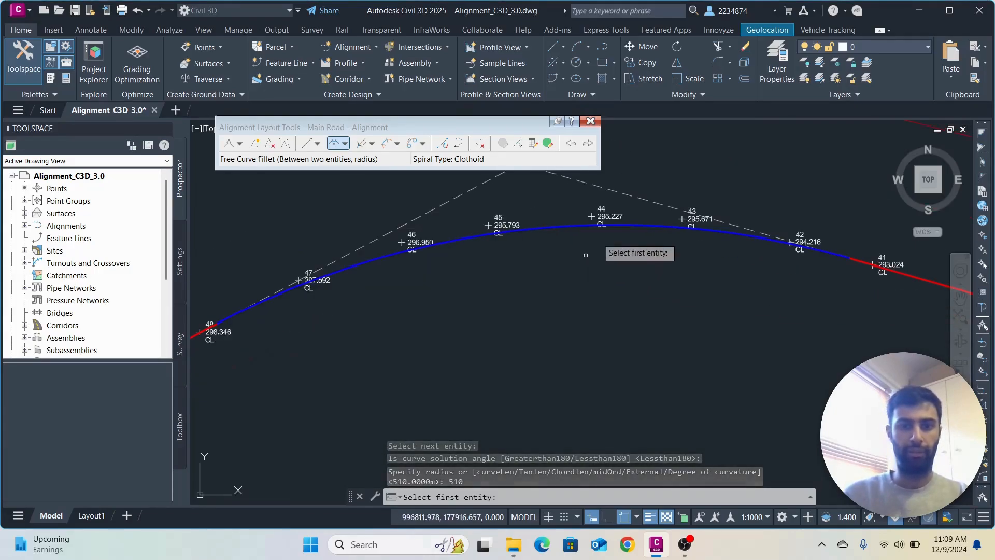
scroll(556, 225, up, 2)
key(Escape)
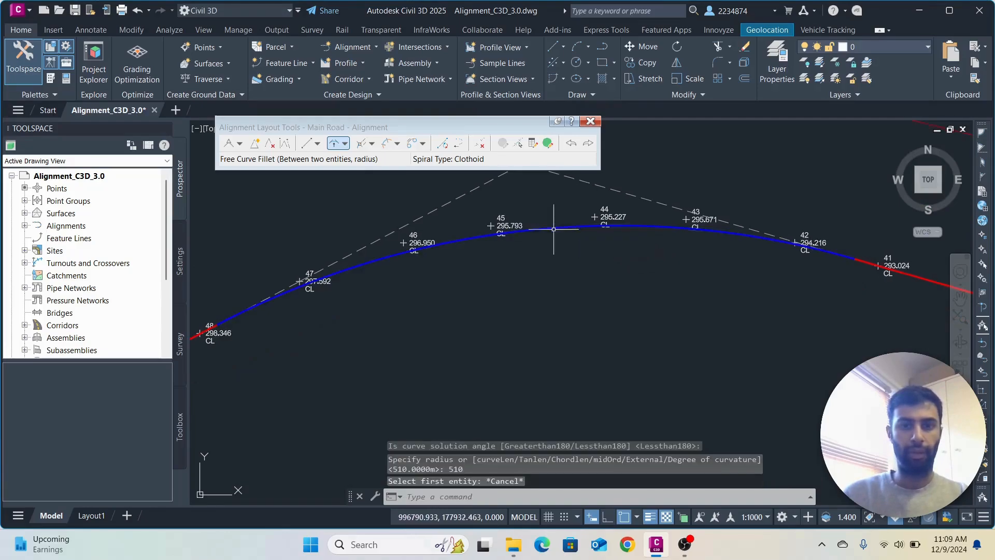
Stretch the new curve outward at its midpoint to fit survey points 45 and 44, and check its radius in the alignment entity table
click(532, 227)
click(530, 228)
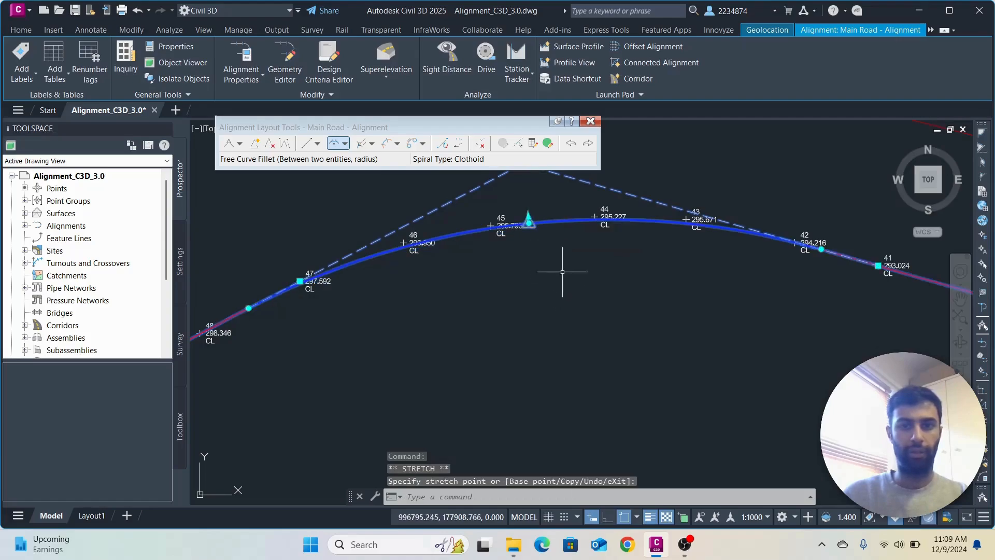
scroll(561, 269, down, 3)
scroll(568, 289, up, 2)
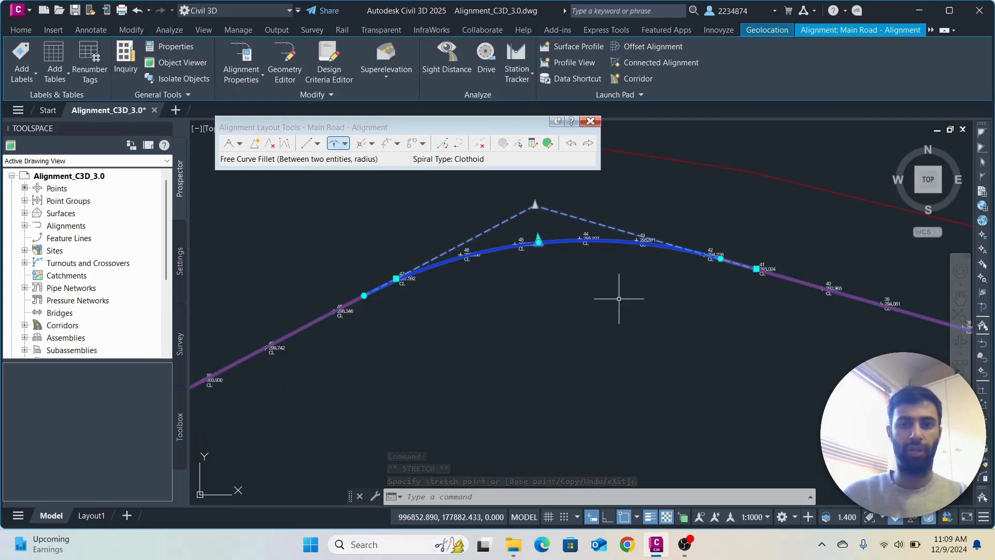
scroll(618, 299, up, 2)
click(548, 143)
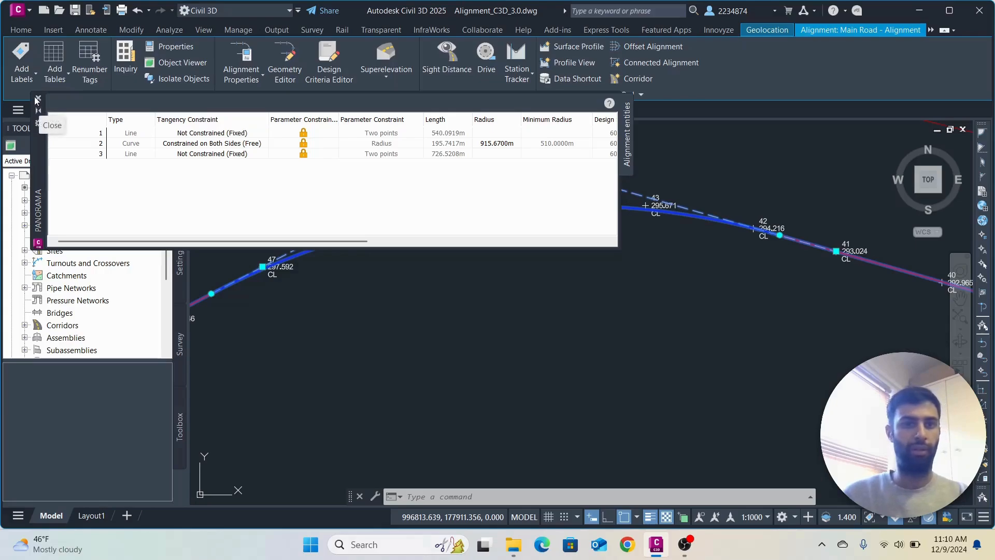
click(38, 99)
Review the remaining gaps along the CL points and compare the curve's radius with the minimum radius in the alignment entity table
scroll(274, 307, down, 2)
right_click(300, 307)
click(259, 285)
scroll(289, 284, down, 1)
middle_drag(288, 283, 678, 180)
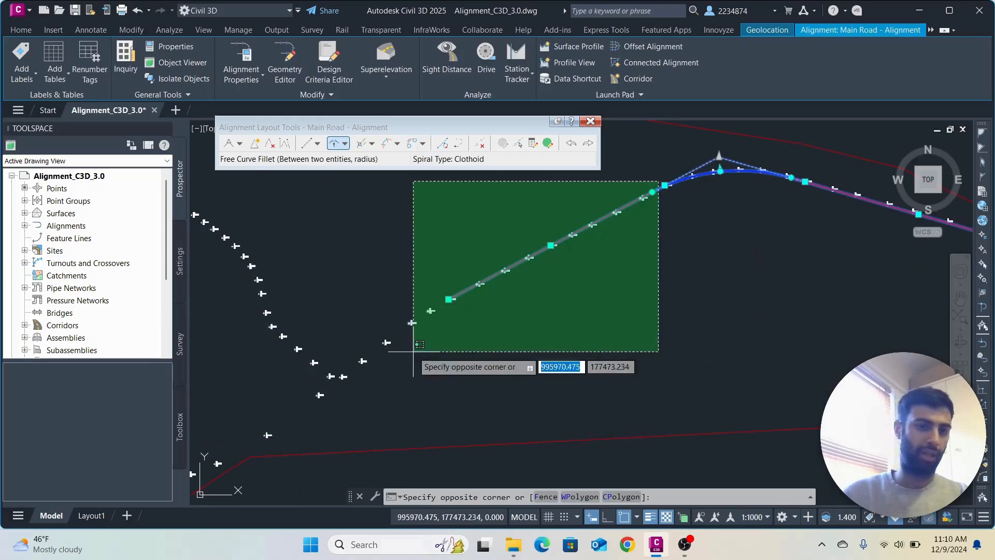
key(Escape)
scroll(474, 342, down, 2)
scroll(351, 379, up, 2)
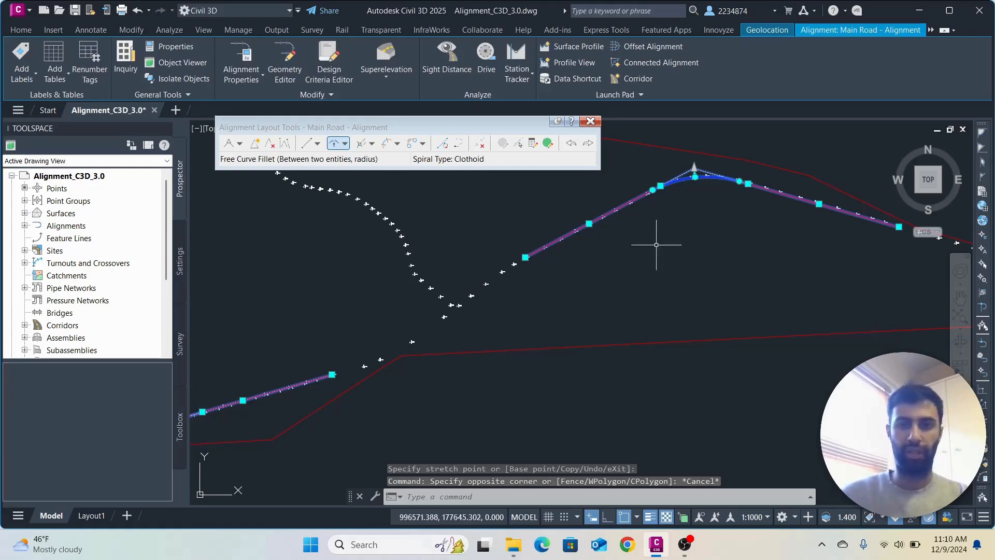
click(548, 143)
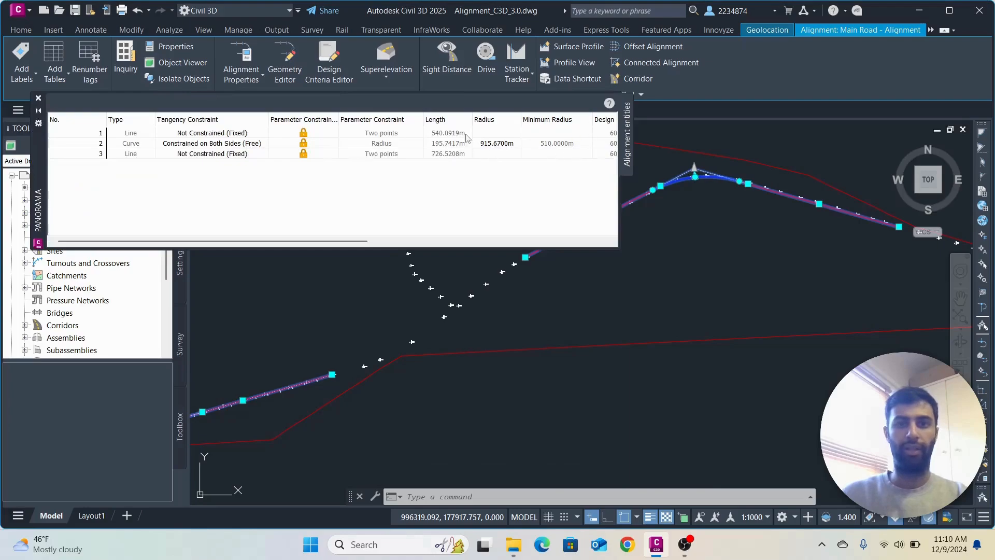
click(38, 99)
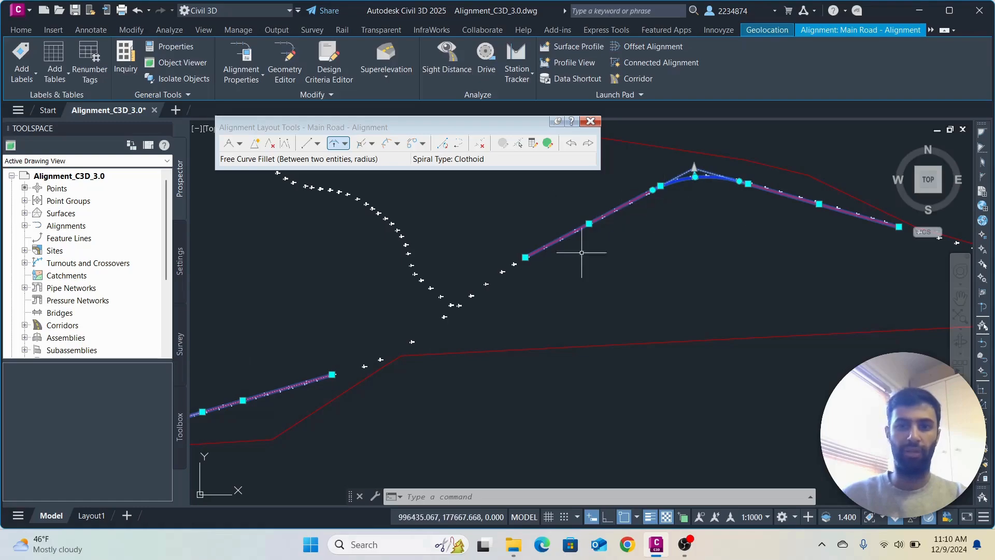
Draw a two-point fixed line from survey point 61 to survey point 58
scroll(360, 352, up, 4)
middle_drag(339, 398, 410, 334)
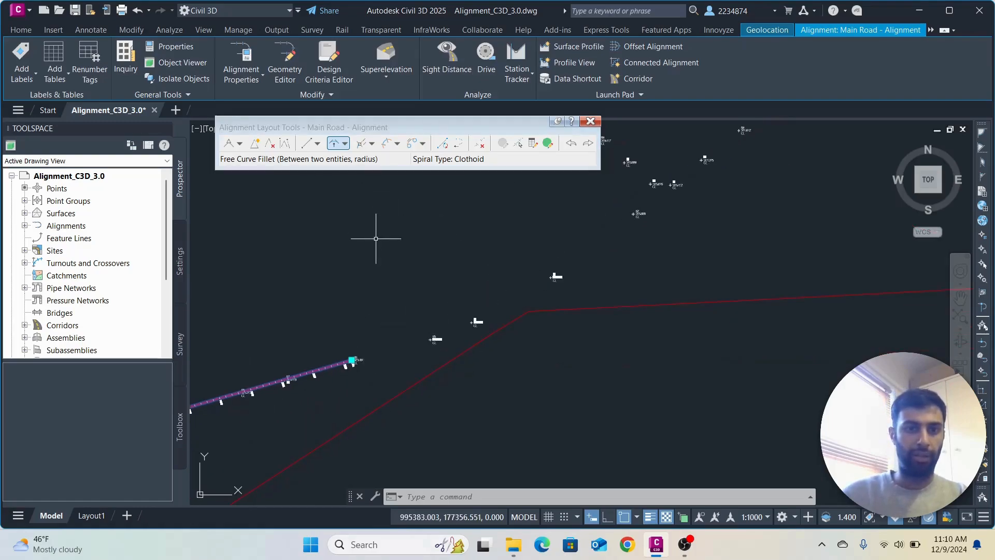
click(307, 143)
scroll(363, 362, up, 2)
scroll(333, 345, down, 4)
scroll(543, 260, up, 4)
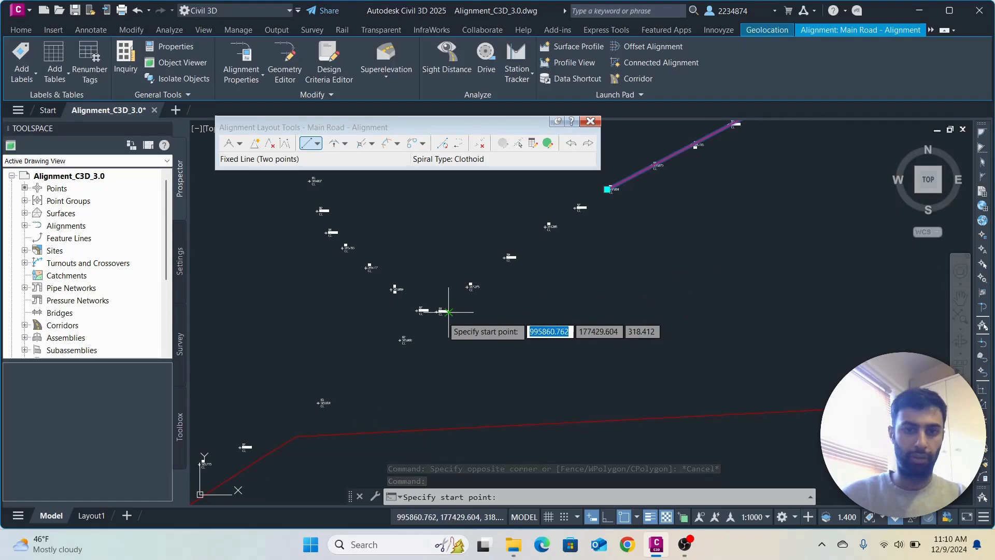
scroll(440, 308, up, 3)
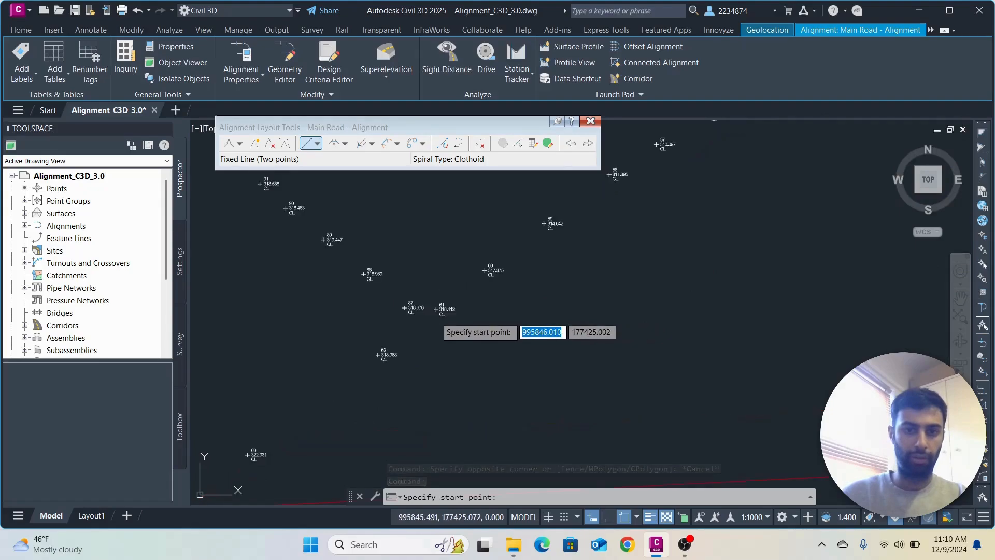
click(436, 305)
scroll(604, 189, down, 3)
middle_drag(604, 190, 509, 273)
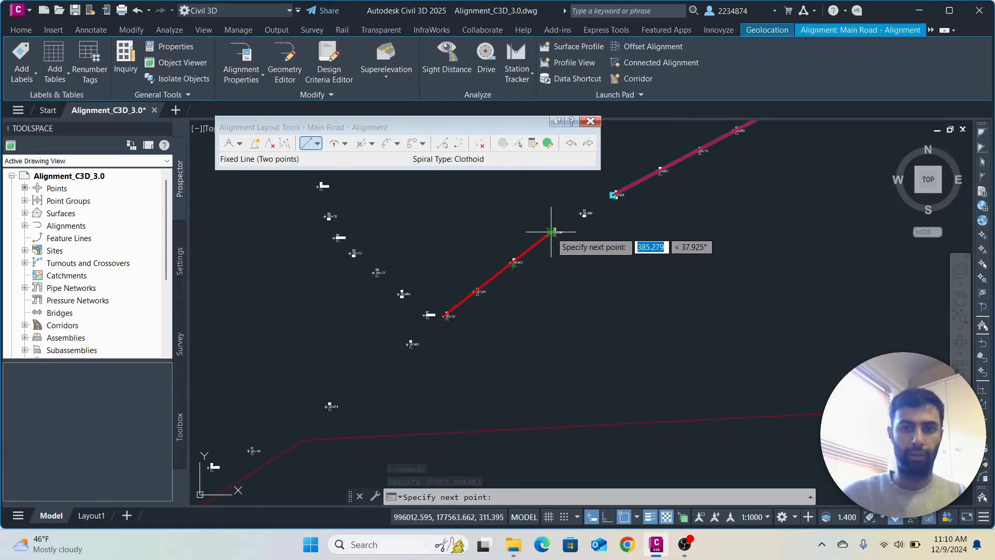
scroll(550, 231, up, 3)
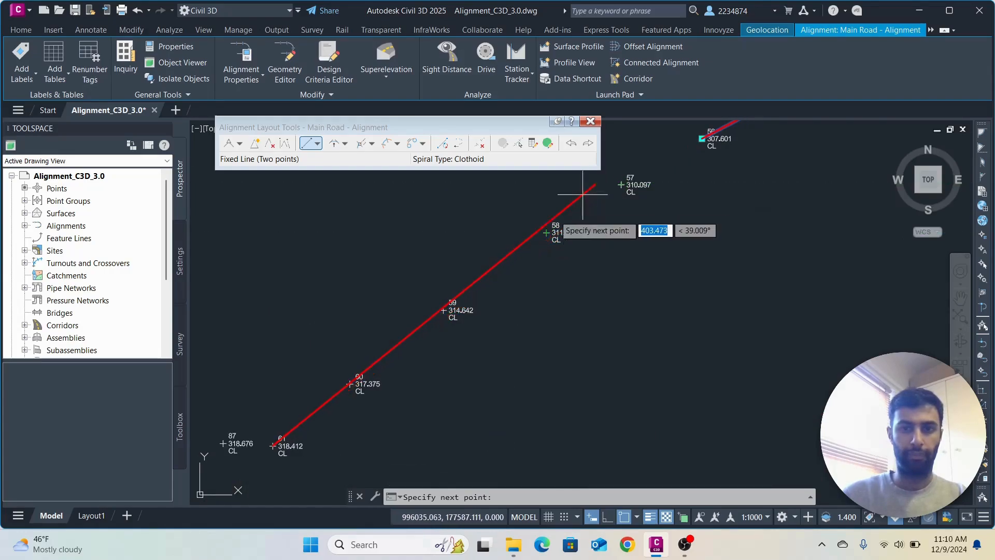
scroll(545, 226, up, 4)
click(545, 226)
scroll(570, 259, down, 5)
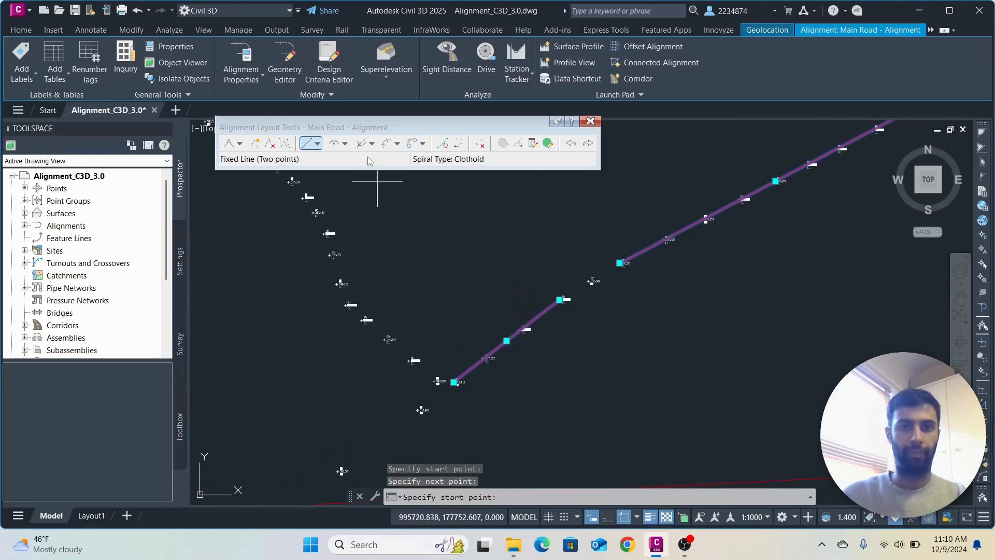
Join the new fixed line and the line starting at point 56 with a free curve fillet passing through survey point 57
click(344, 144)
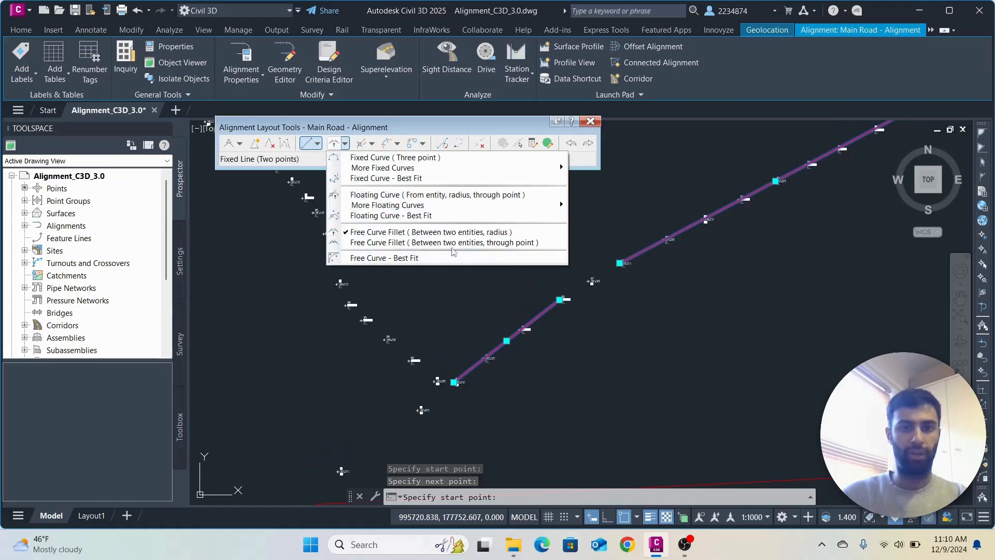
click(486, 242)
scroll(486, 247, up, 2)
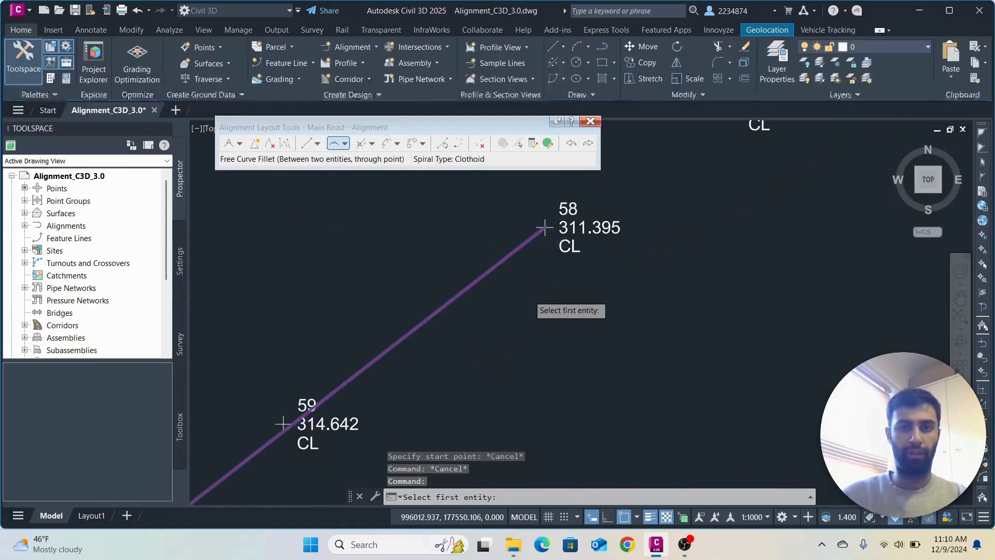
scroll(487, 238, up, 1)
scroll(554, 256, down, 5)
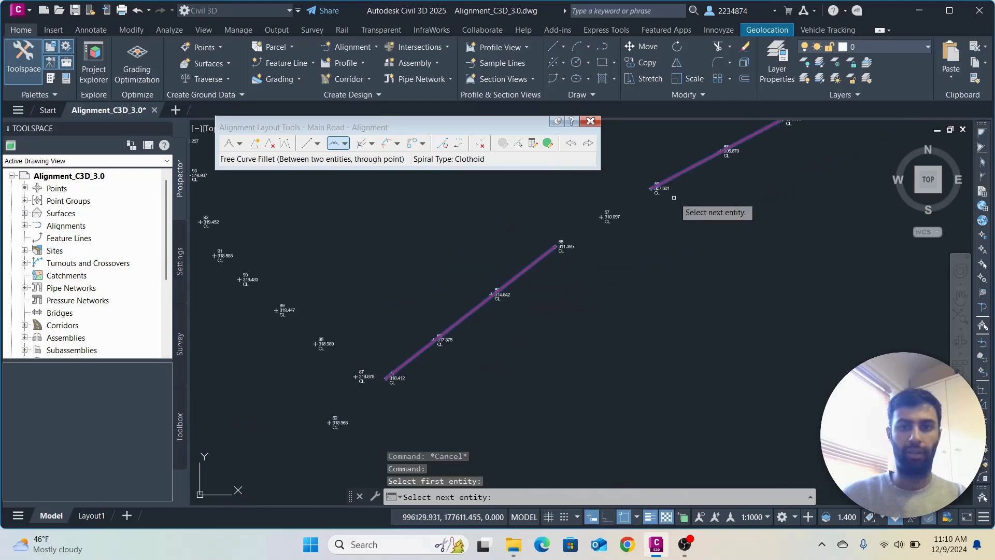
click(687, 168)
click(640, 195)
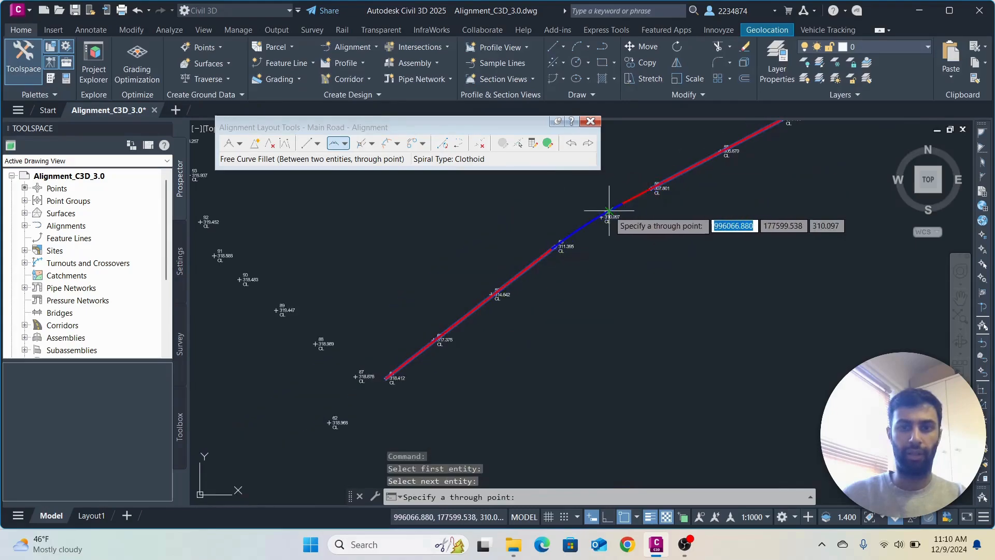
scroll(604, 220, up, 5)
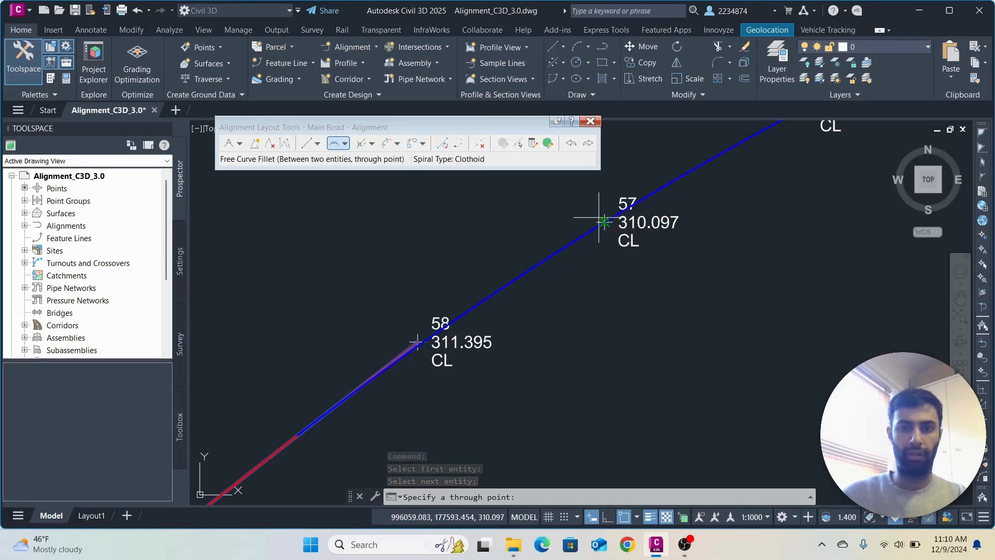
click(604, 221)
scroll(648, 363, down, 6)
scroll(739, 270, down, 4)
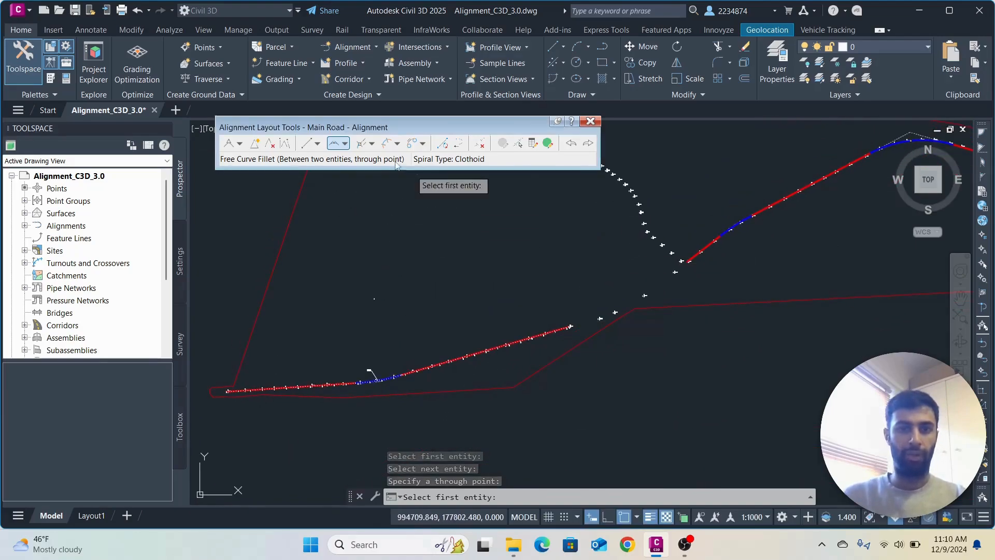
Draw a two-point fixed line from survey point 62 to the end of the existing line at survey point 61
click(307, 142)
scroll(477, 305, down, 6)
middle_drag(473, 309, 682, 237)
scroll(686, 295, down, 4)
middle_drag(649, 311, 754, 211)
scroll(567, 328, up, 2)
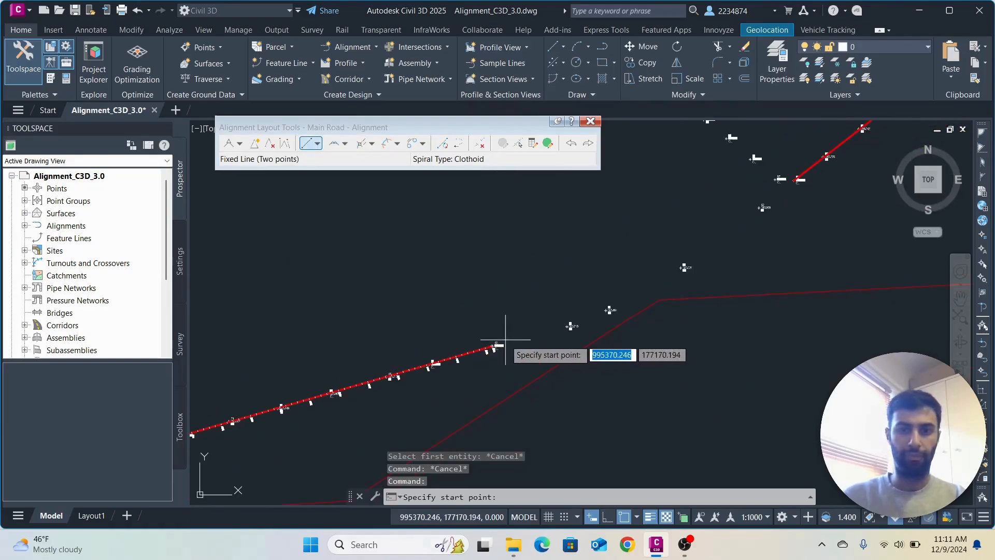
scroll(759, 204, up, 2)
scroll(804, 195, down, 1)
middle_drag(803, 192, 580, 231)
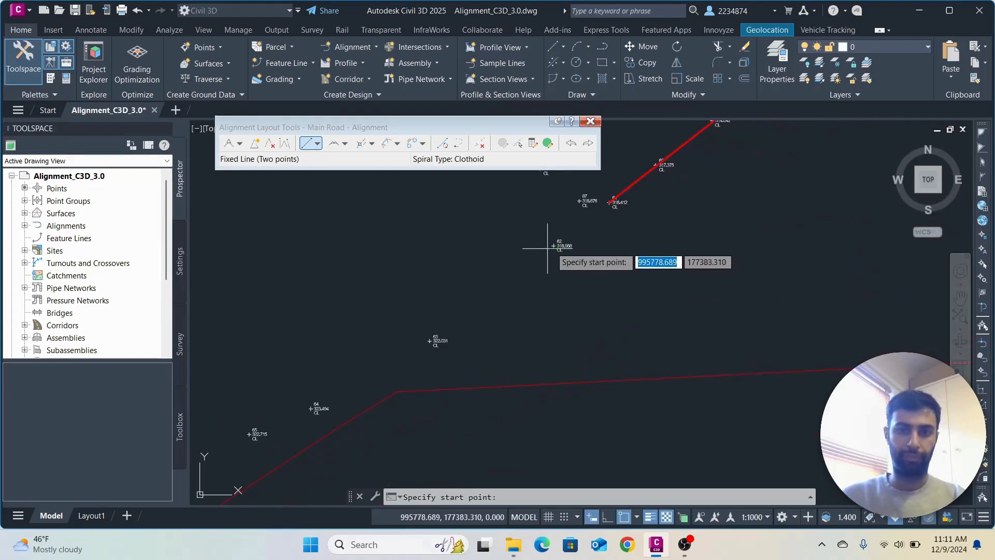
scroll(554, 245, up, 2)
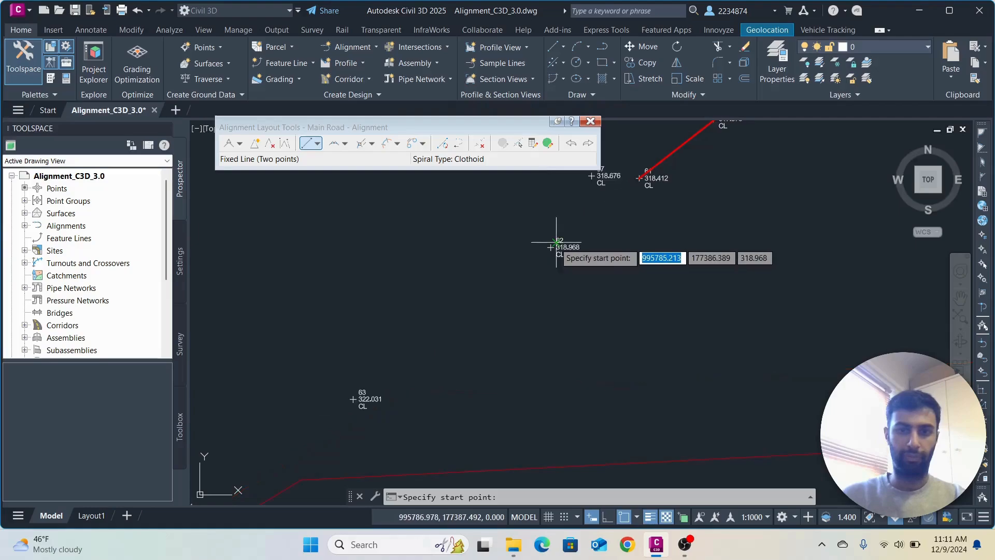
scroll(551, 247, up, 2)
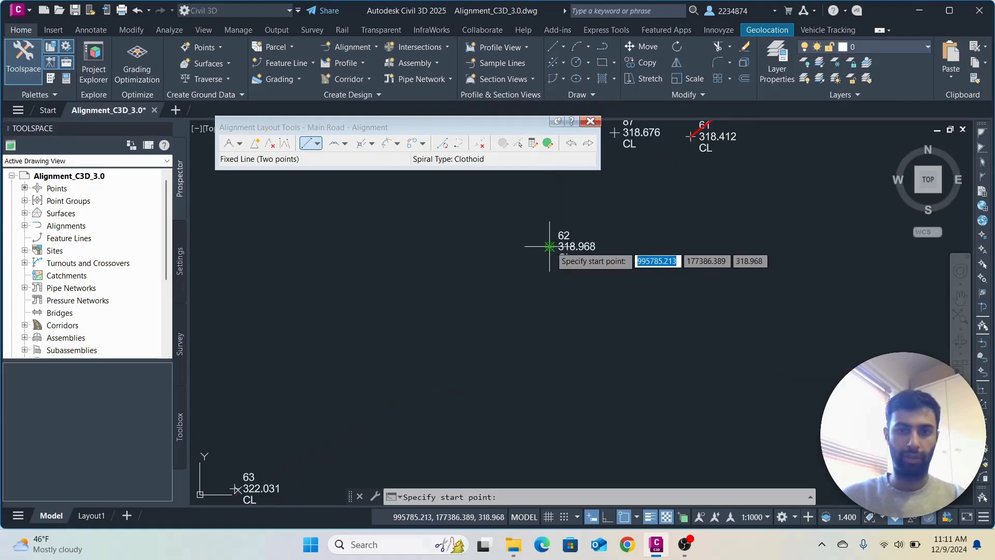
click(549, 246)
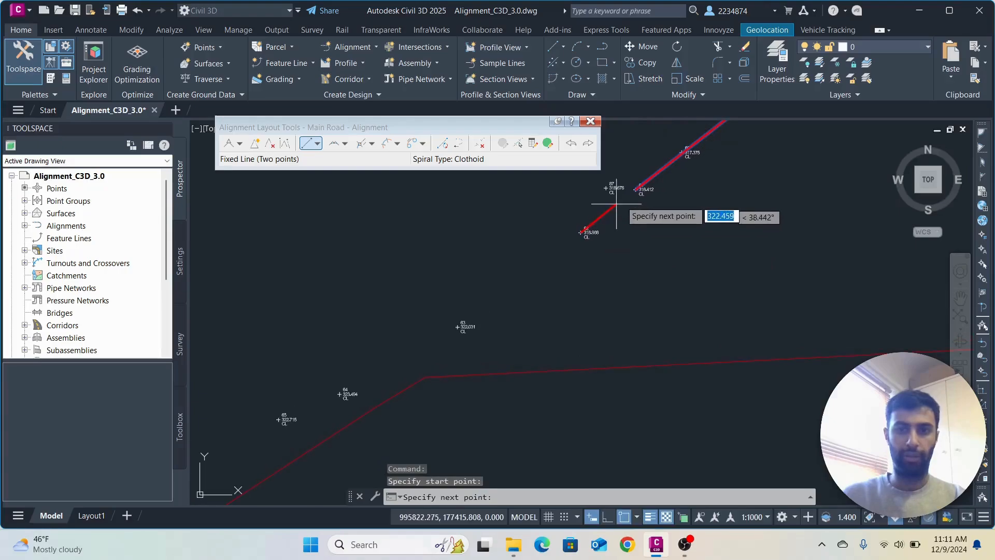
click(649, 178)
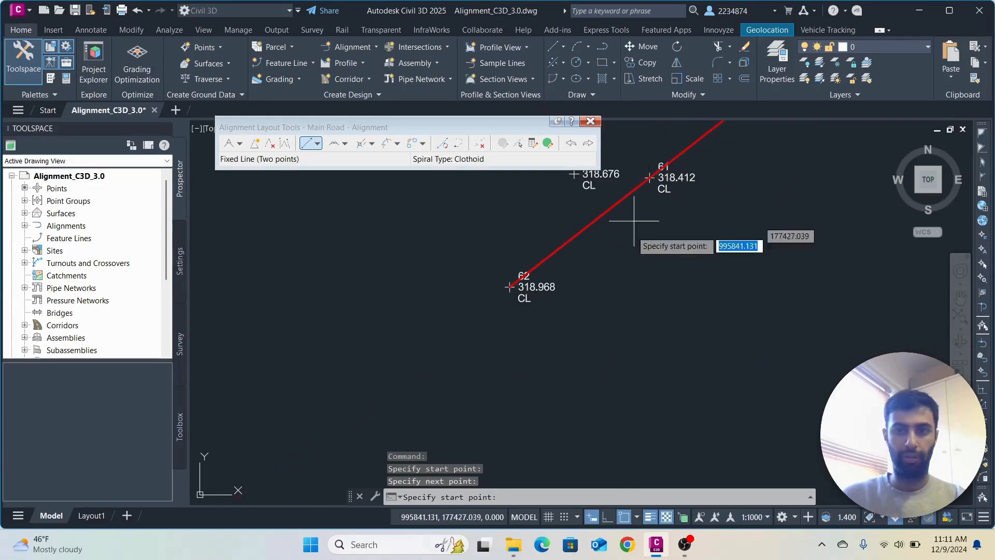
scroll(582, 280, down, 3)
middle_drag(581, 280, 708, 213)
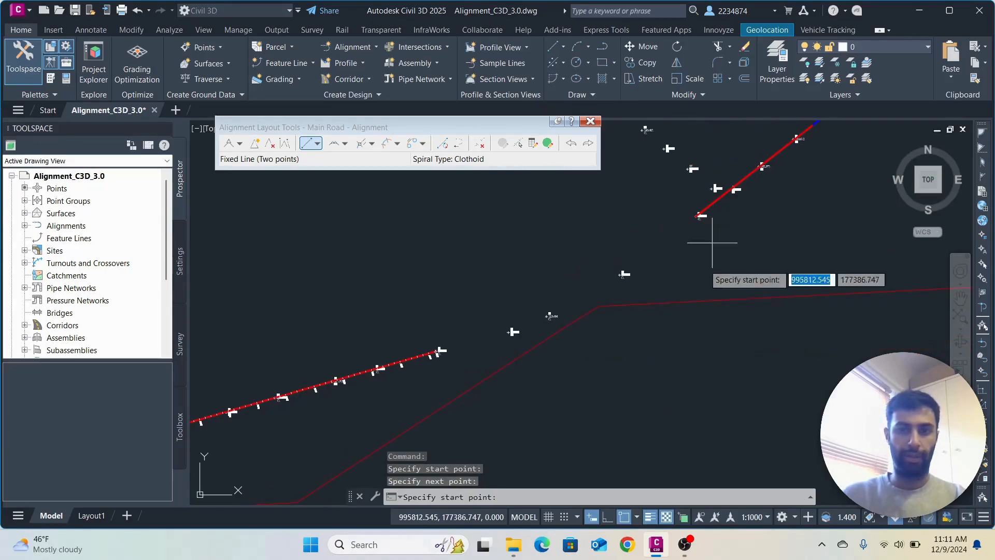
Join the line ending at survey point 66 and the line starting at point 62 with a free curve fillet through a location between points 63 and 64
click(345, 144)
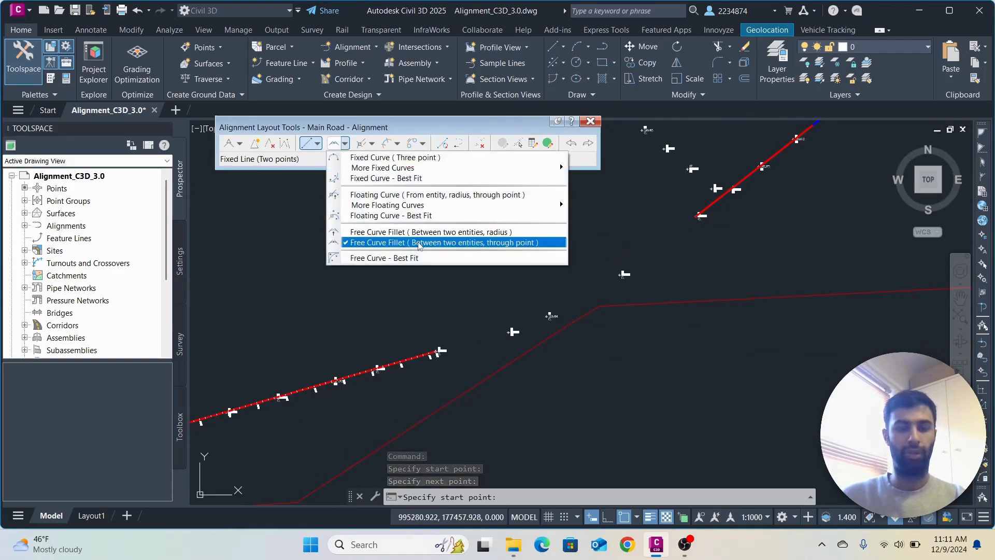
click(559, 201)
scroll(435, 344, down, 2)
middle_drag(444, 339, 641, 267)
scroll(586, 326, down, 2)
scroll(468, 382, up, 4)
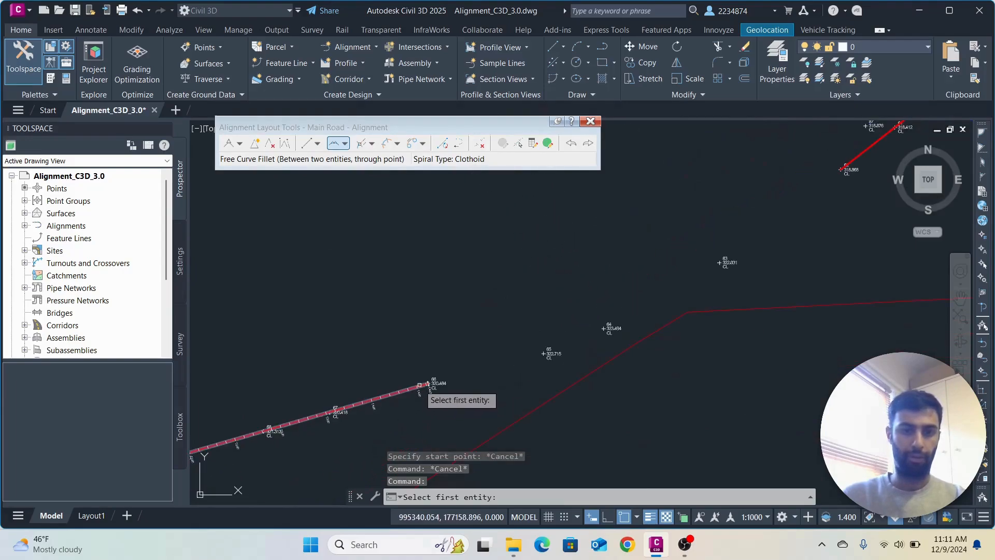
click(428, 383)
click(870, 147)
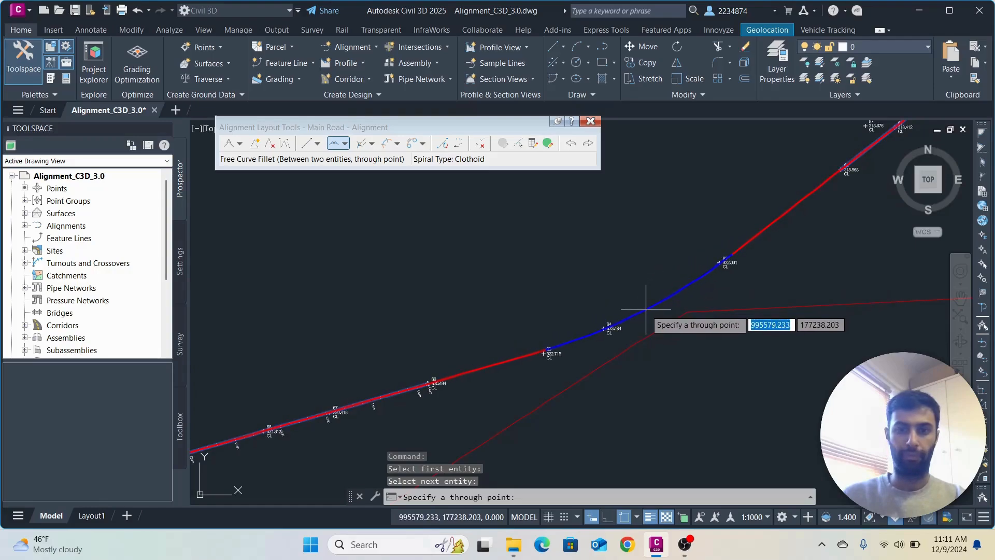
click(650, 312)
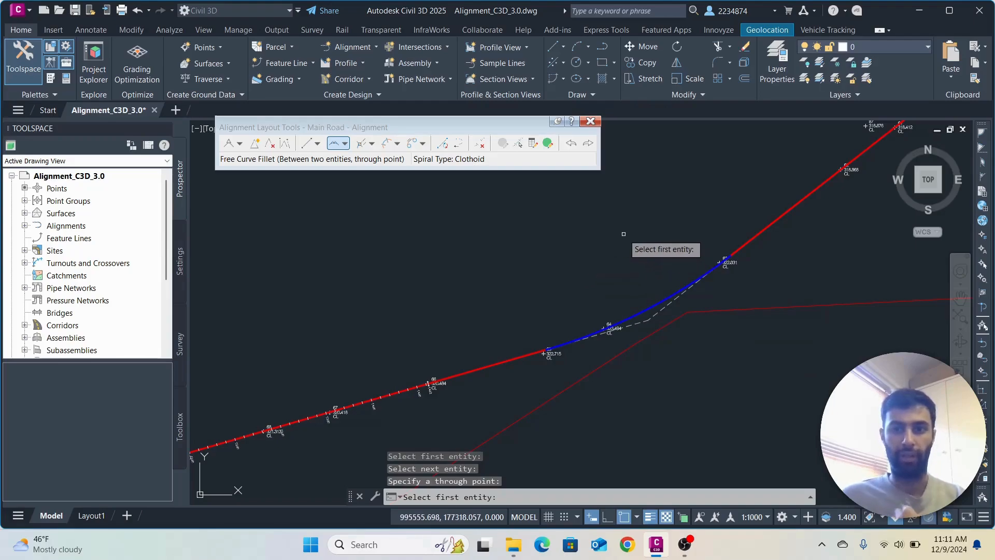
key(Escape)
Inspect the alignment along the CL points and read the design criteria warning on the curve near survey point 45
scroll(689, 237, down, 2)
scroll(680, 255, down, 1)
scroll(617, 314, up, 5)
scroll(616, 305, up, 3)
scroll(619, 270, down, 3)
middle_drag(676, 253, 658, 306)
scroll(697, 287, up, 2)
scroll(698, 273, down, 2)
middle_drag(697, 273, 583, 331)
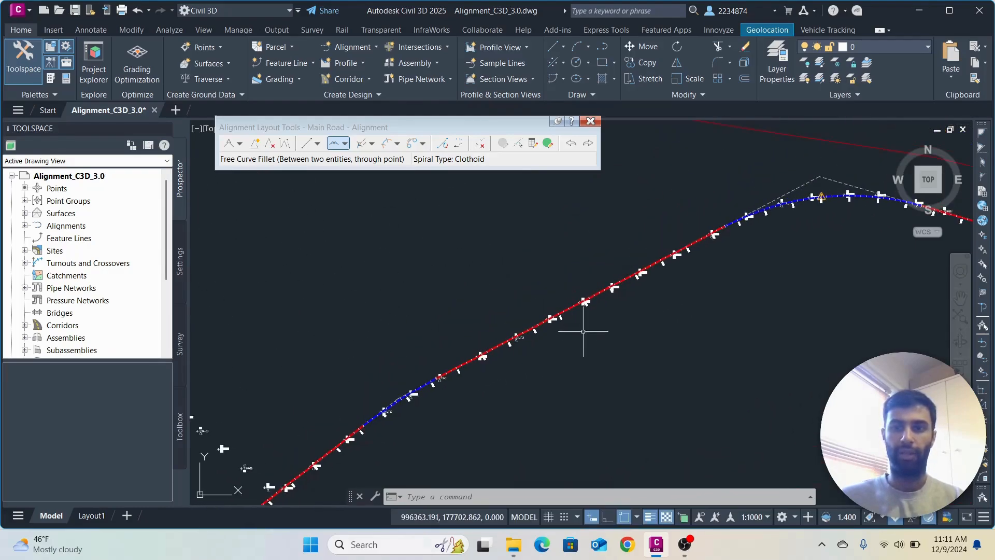
scroll(612, 225, up, 5)
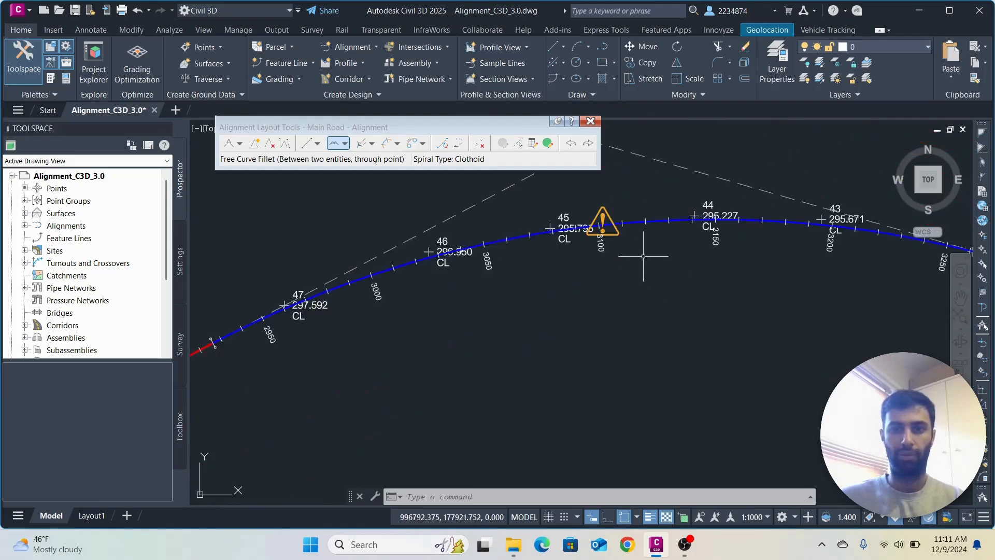
scroll(611, 225, up, 4)
mouse_move(602, 224)
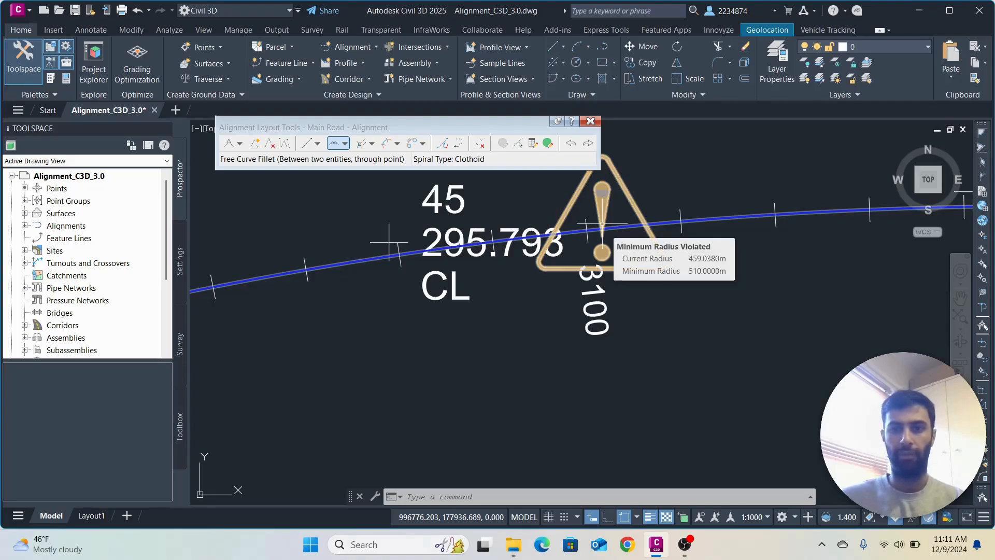
Set the radius of curve 9, the one flagged near survey point 45, to 510 m in the alignment entity table
click(602, 224)
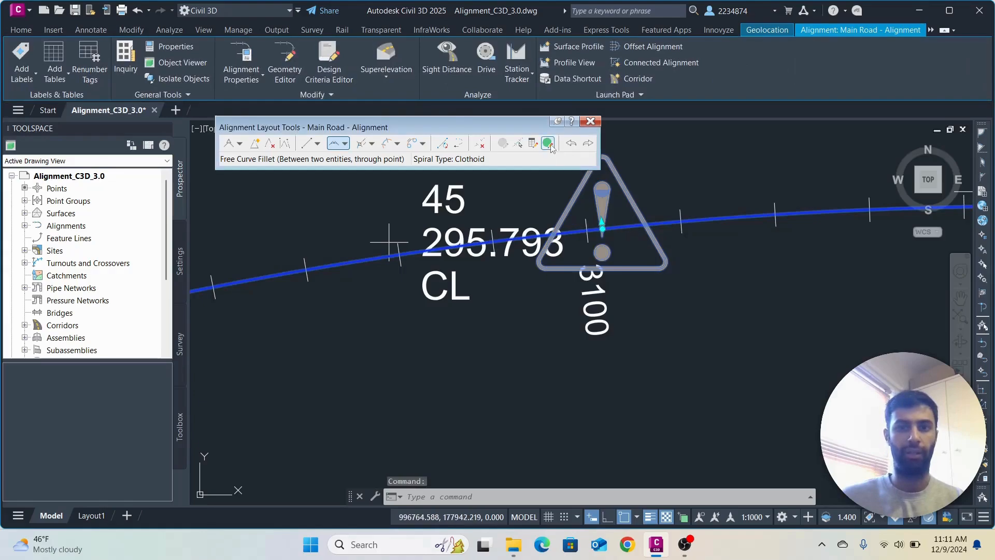
click(548, 144)
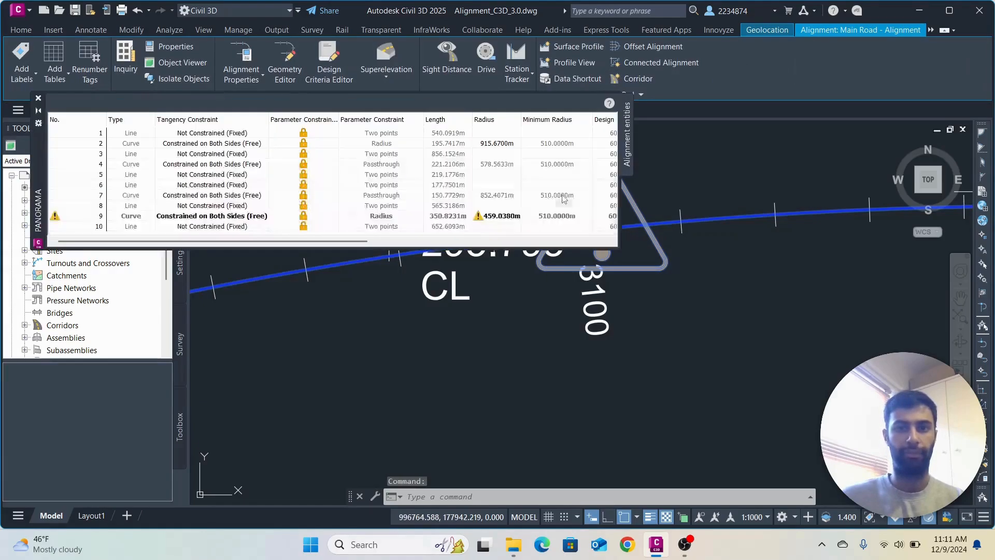
click(492, 217)
click(499, 216)
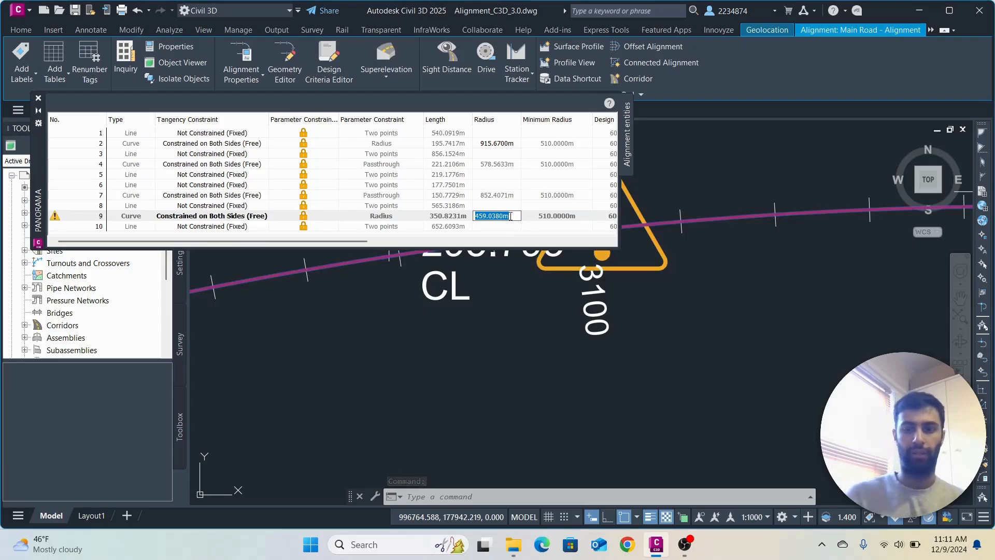
text(510.0)
key(Return)
scroll(456, 285, down, 6)
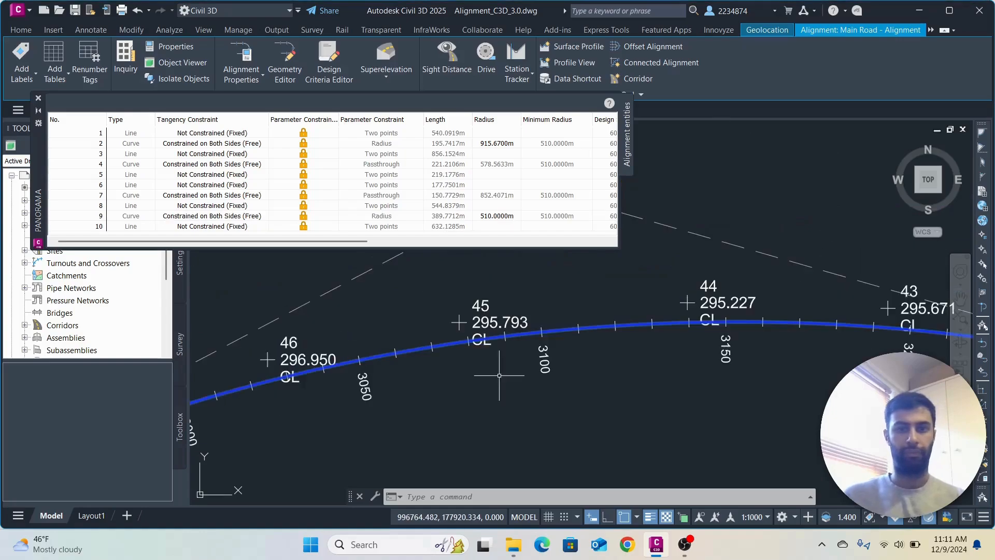
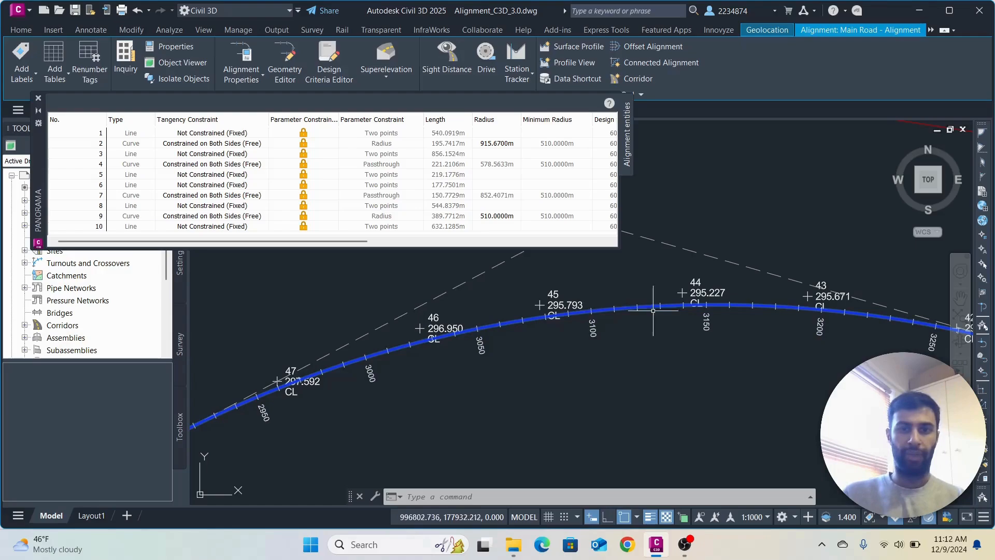
Check the curve against survey points 43 to 47 and the design speeds in the entity table, and close the table and the alignment layout tools
middle_drag(664, 333, 708, 297)
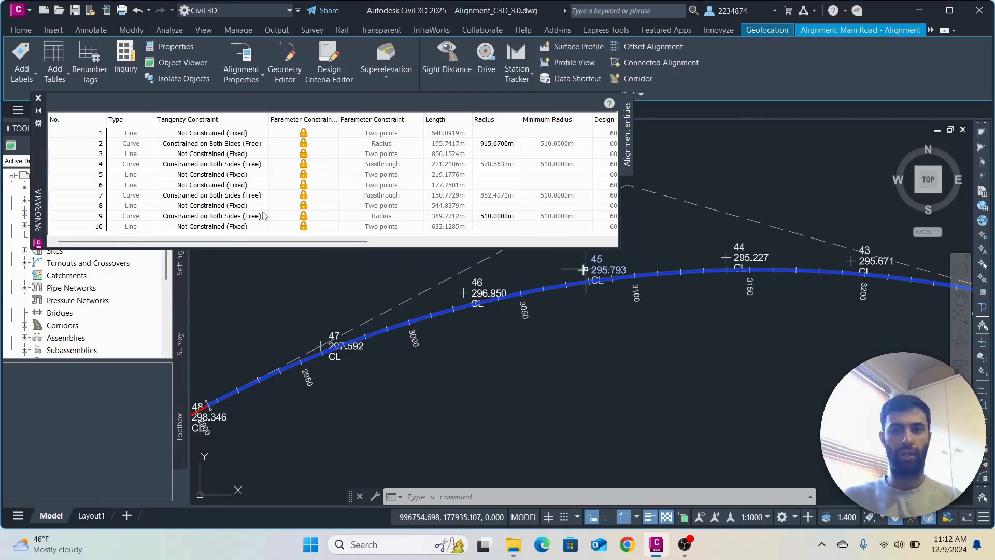
drag(344, 241, 409, 244)
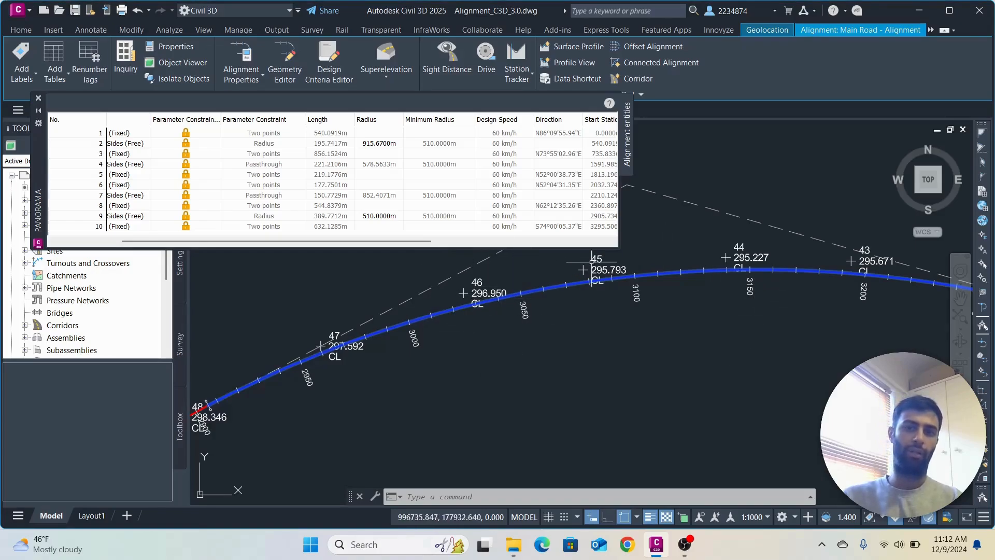
scroll(621, 253, down, 4)
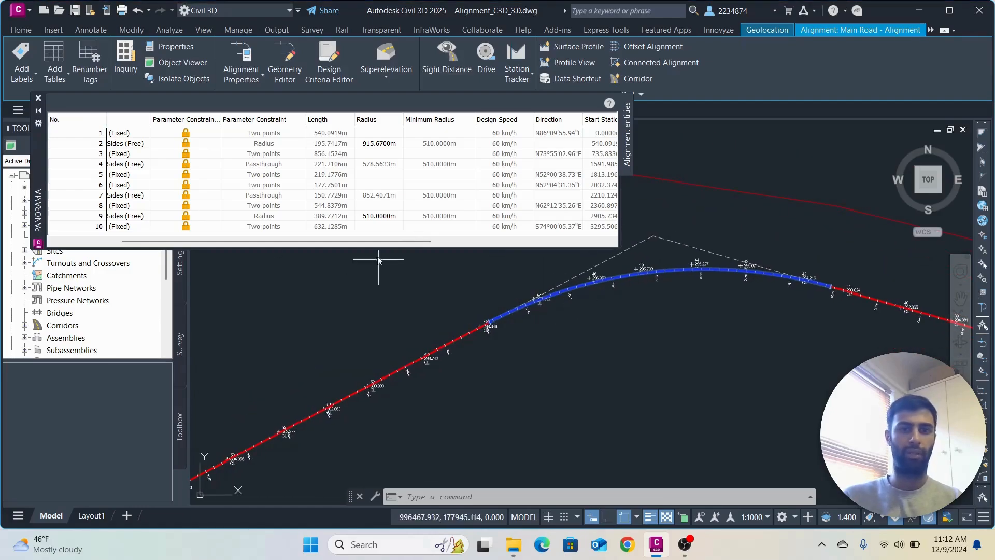
click(38, 100)
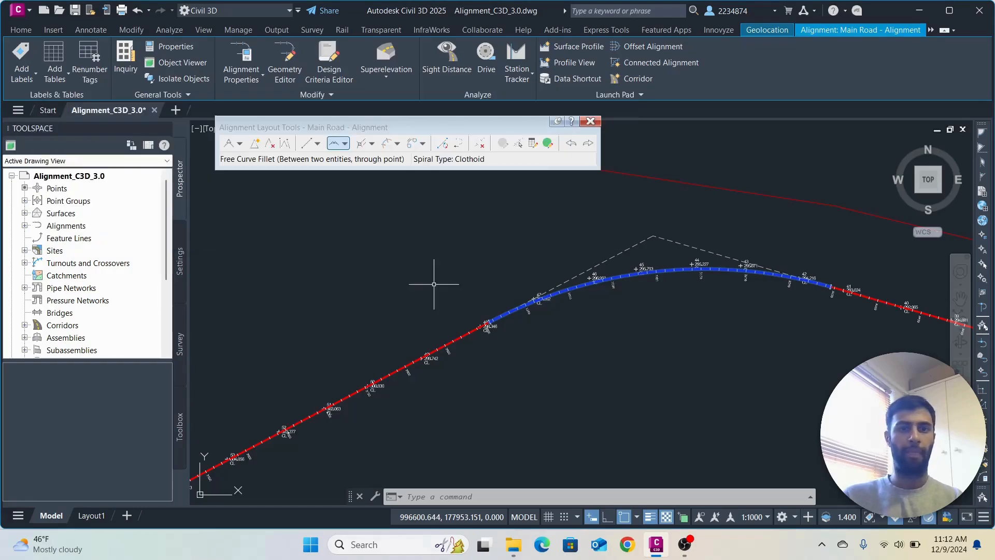
click(589, 122)
key(Escape)
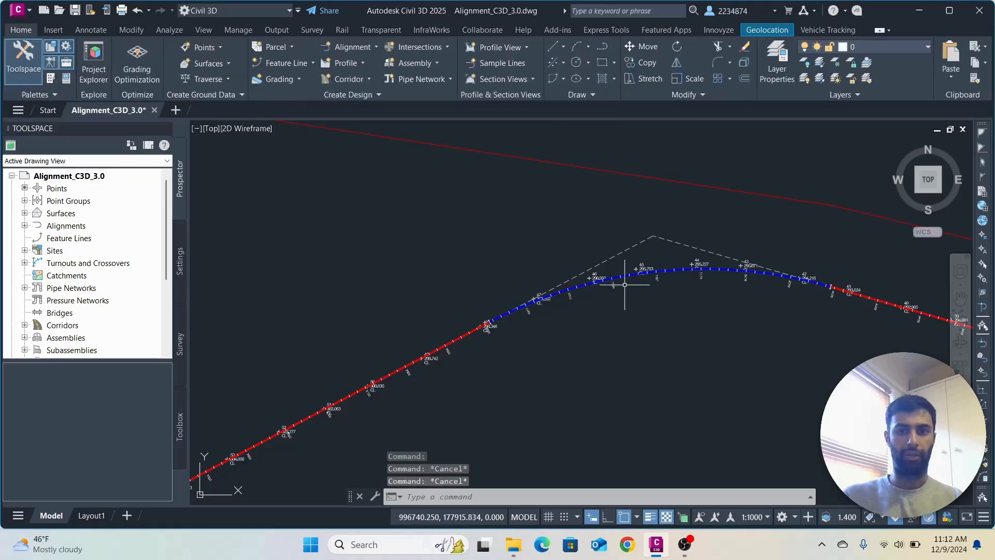
Set the Main Road alignment's design speed from station 0 to 50 km/h in its design criteria and deselect the alignment
scroll(625, 284, up, 4)
click(644, 254)
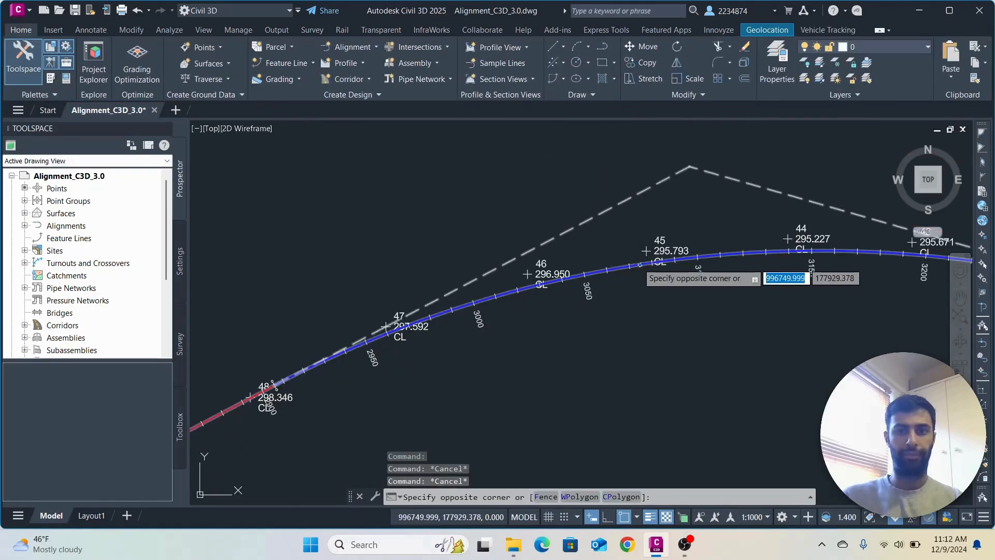
click(650, 340)
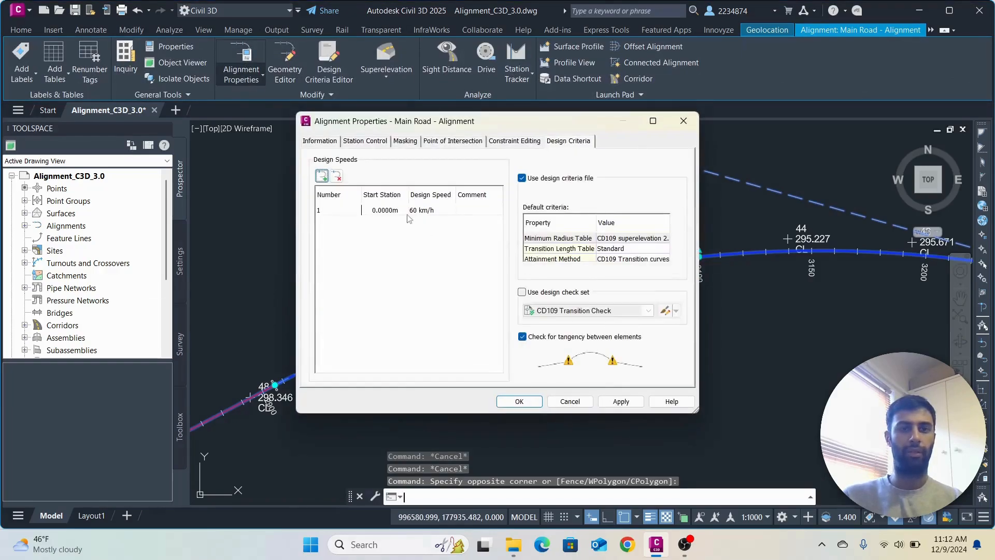
double_click(420, 210)
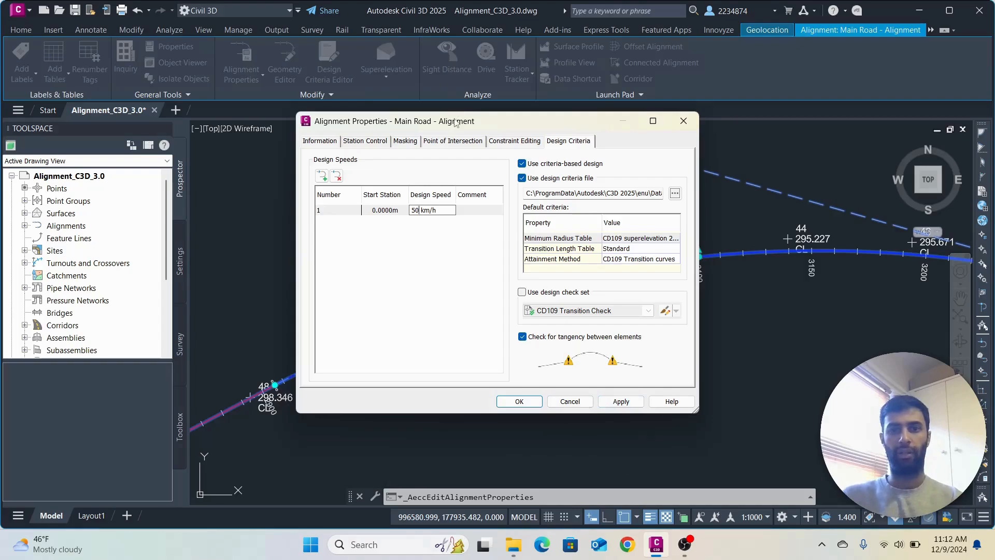
drag(455, 122, 310, 128)
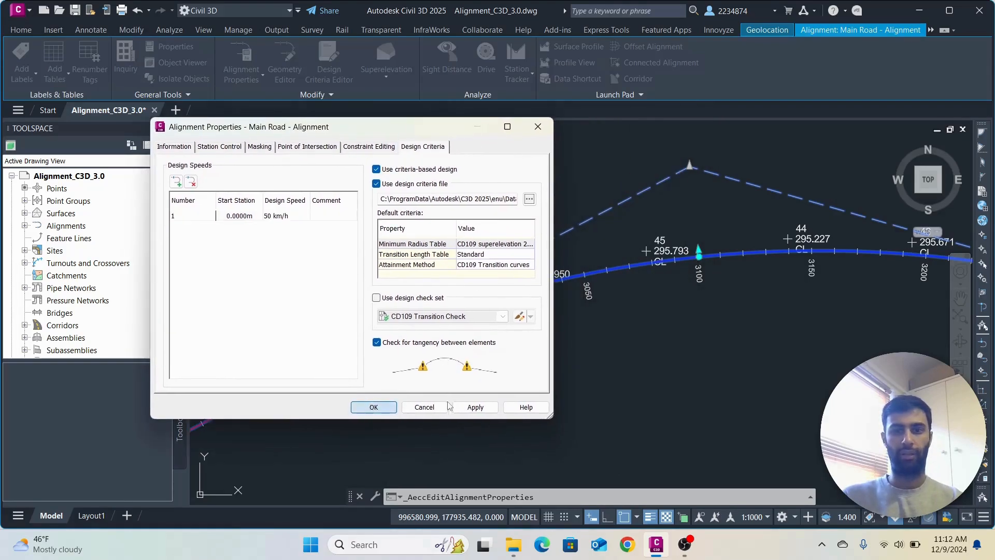
click(373, 407)
scroll(648, 363, down, 4)
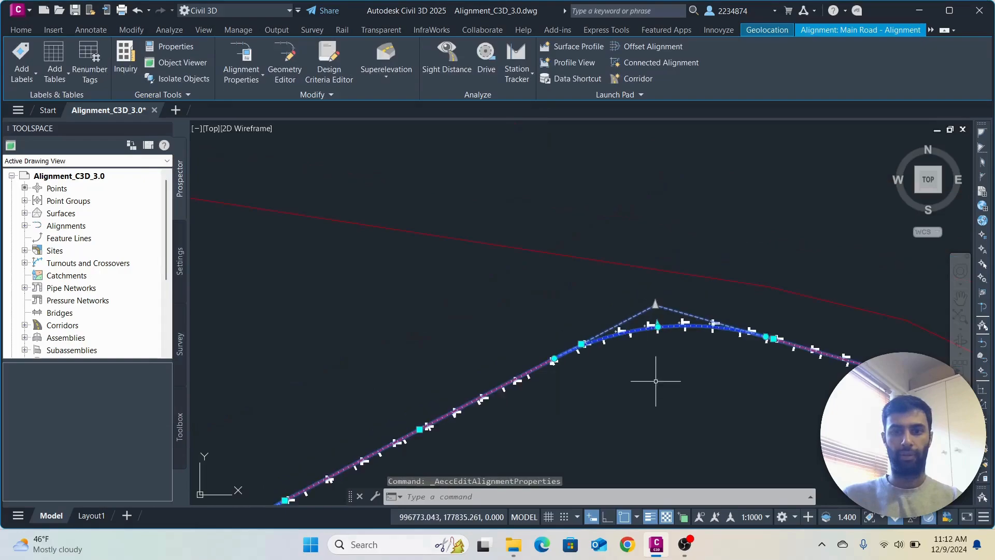
click(657, 378)
key(Escape)
key(Escape)
Stretch the curve near station 3100 outward by its midpoint grip so that it follows survey points 44 to 46 more closely
scroll(632, 390, down, 4)
middle_drag(673, 327, 777, 191)
scroll(703, 297, up, 2)
scroll(702, 290, up, 1)
middle_drag(722, 209, 627, 340)
click(717, 252)
scroll(706, 284, up, 4)
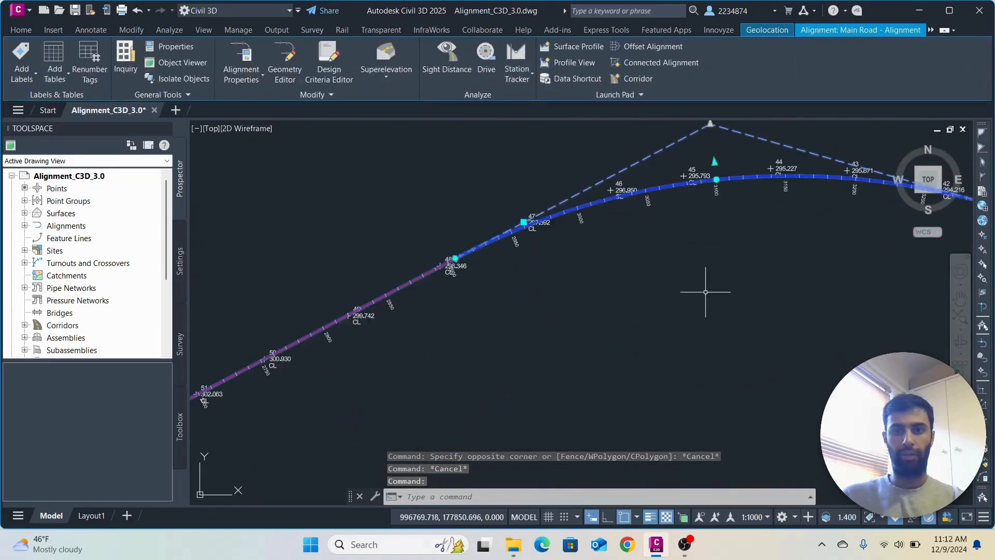
scroll(664, 362, up, 4)
scroll(674, 370, down, 2)
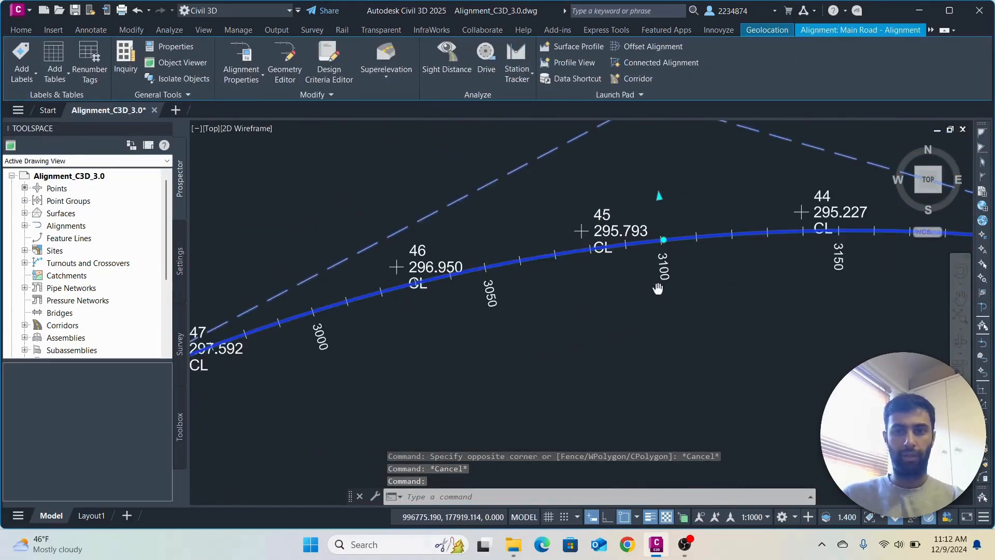
click(660, 242)
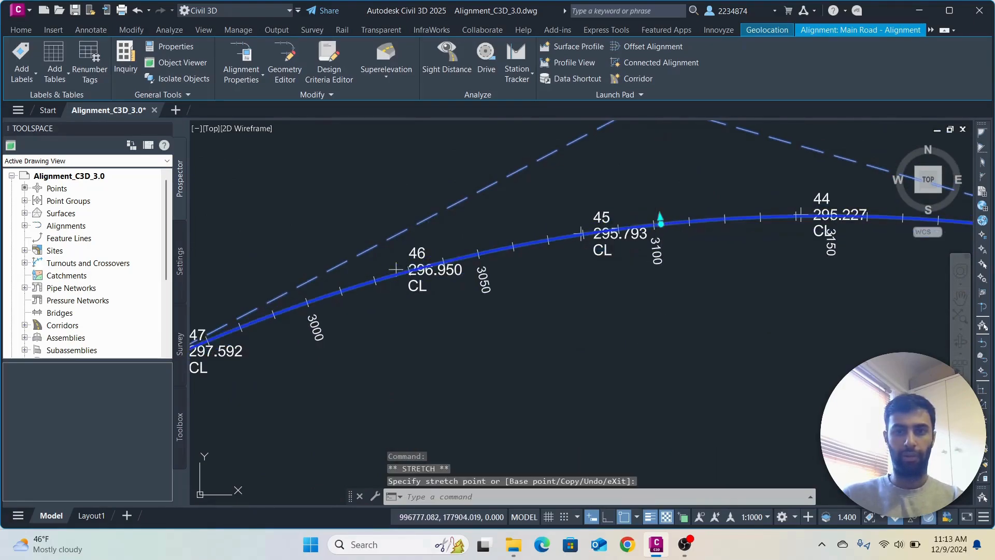
key(Escape)
Set the Main Road alignment's design speed from station 0 to 60 km/h and apply it to test the adjusted curve
scroll(673, 259, down, 5)
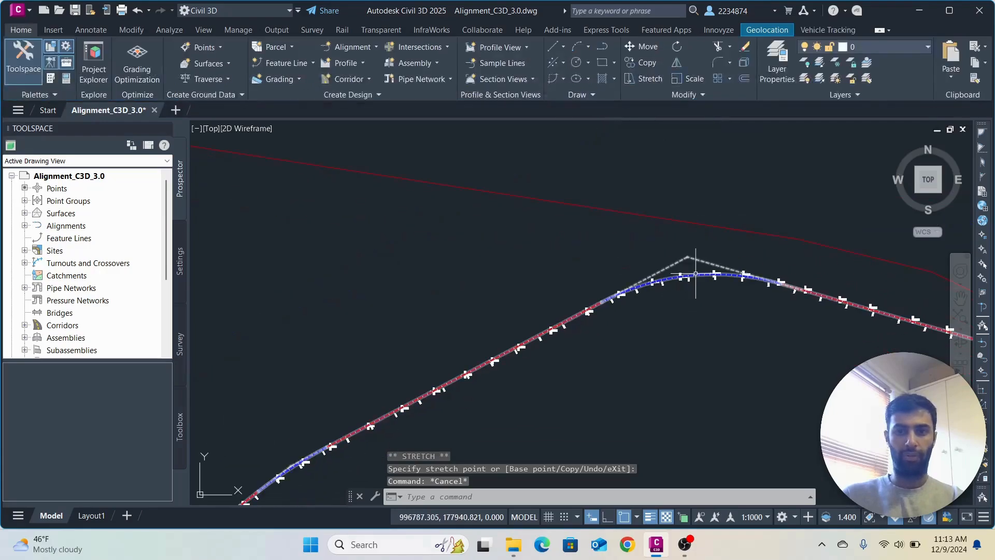
click(700, 275)
key(Escape)
scroll(686, 319, up, 3)
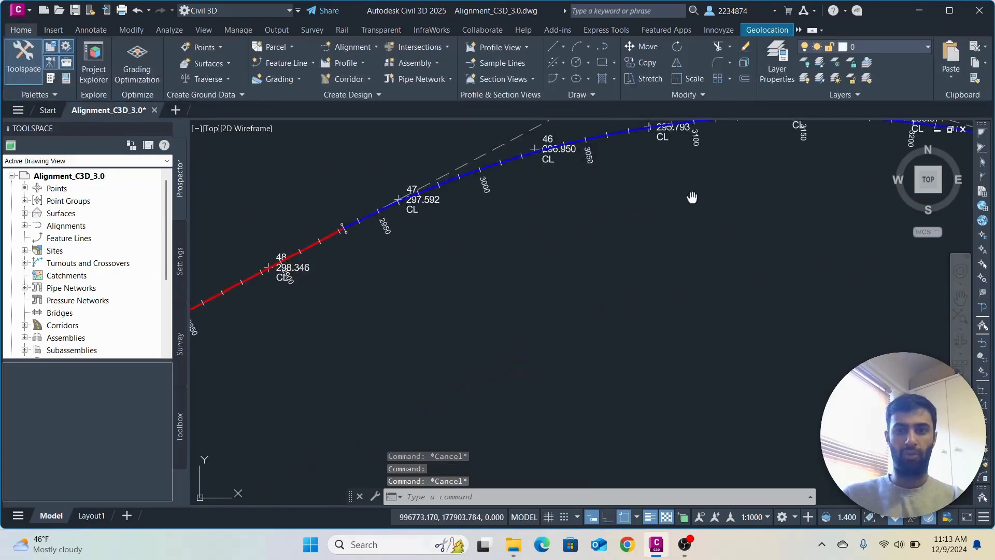
middle_drag(692, 196, 679, 306)
click(703, 271)
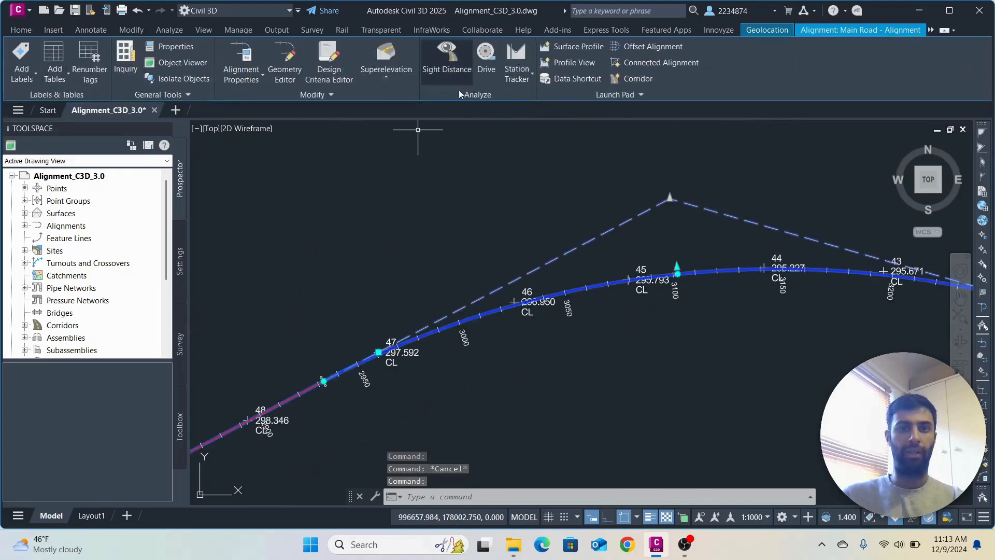
click(248, 69)
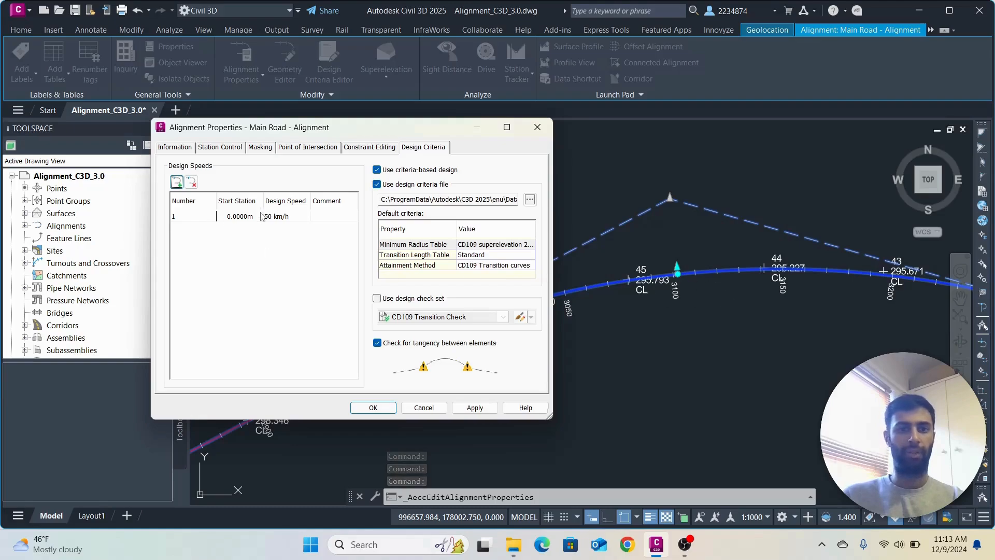
double_click(282, 216)
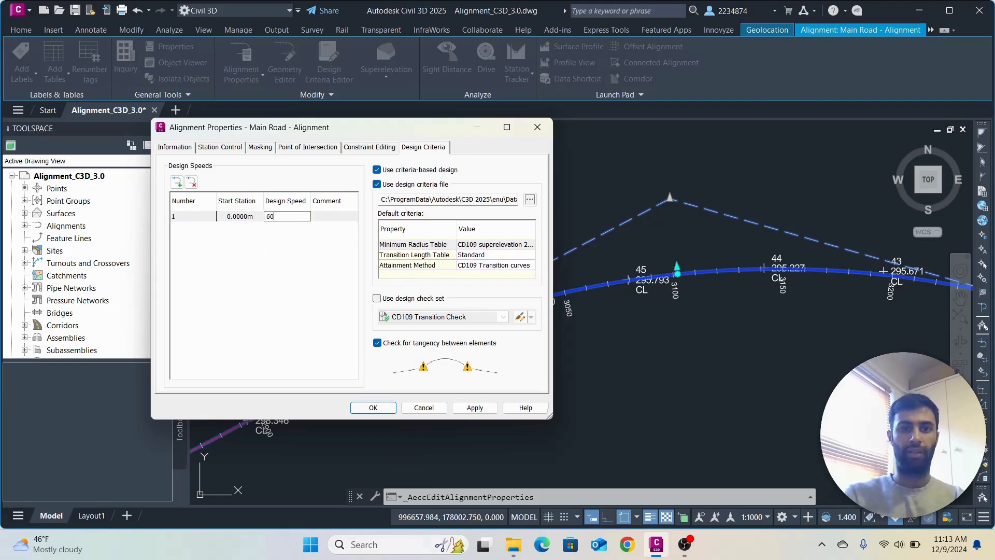
text(60)
click(476, 409)
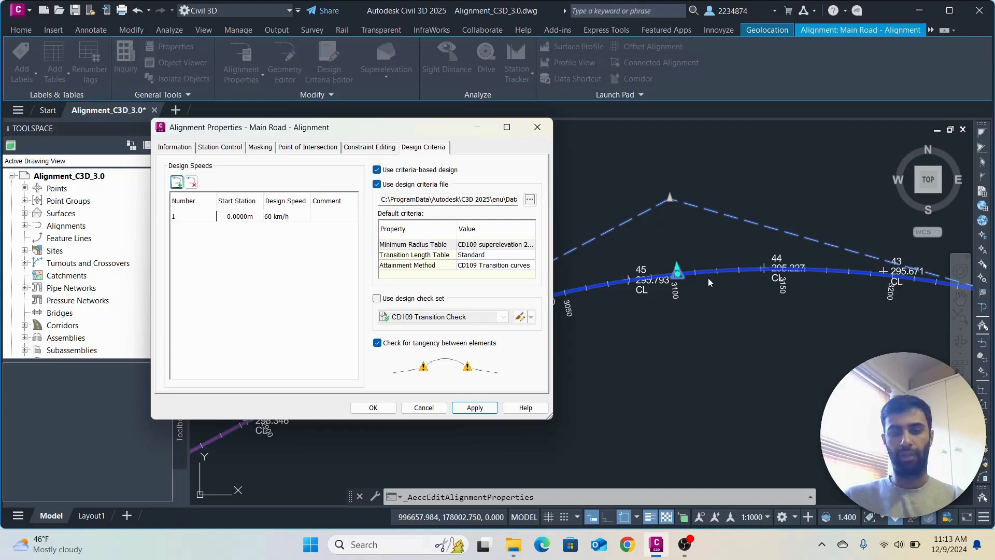
Set the alignment's design speed back to 50 km/h and accept the alignment properties
click(268, 216)
click(269, 218)
click(270, 218)
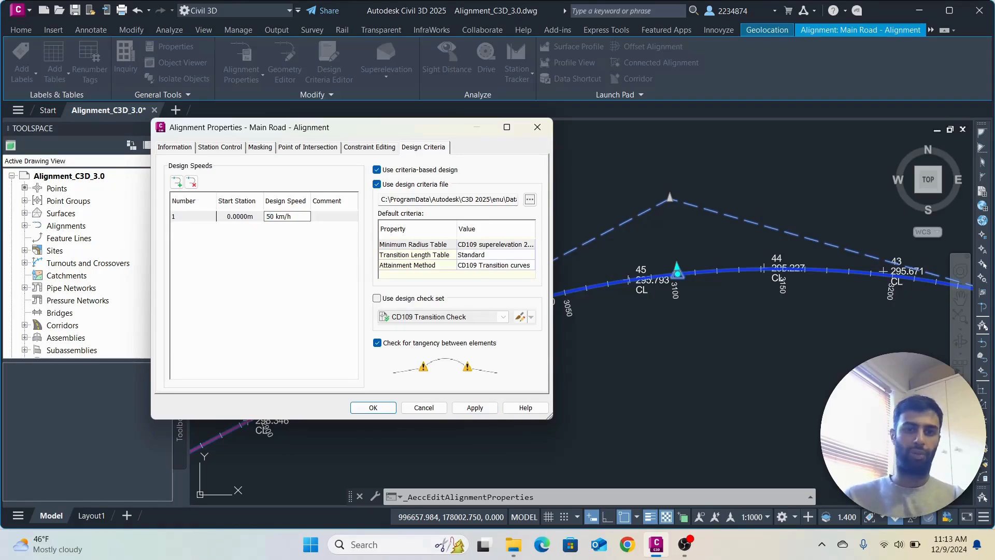
click(379, 405)
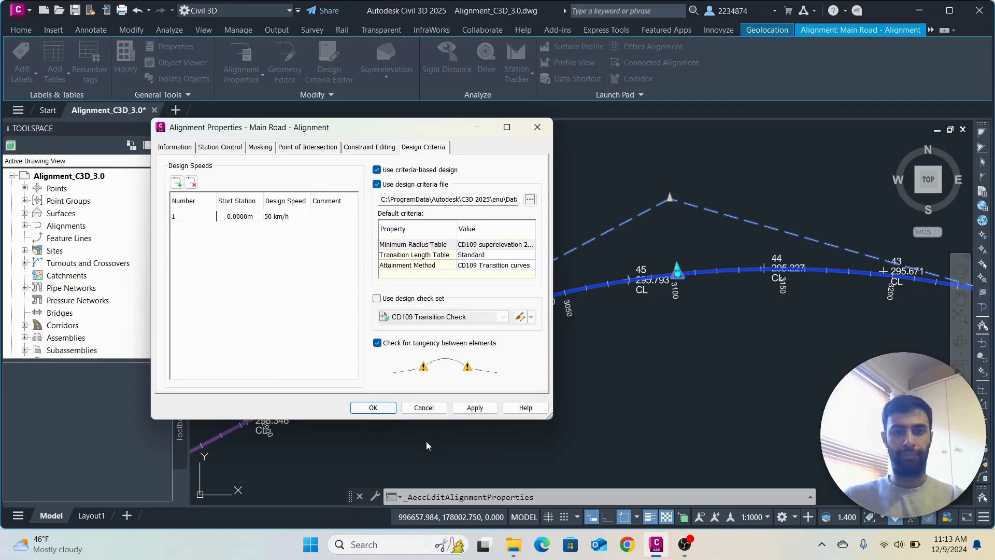
click(374, 408)
Review the connected lines and curves along the whole main road, including the stretch where the side-road points meet it
scroll(551, 336, down, 2)
middle_drag(552, 336, 651, 277)
scroll(618, 300, down, 2)
middle_drag(559, 331, 764, 258)
scroll(699, 300, down, 2)
middle_drag(686, 305, 751, 248)
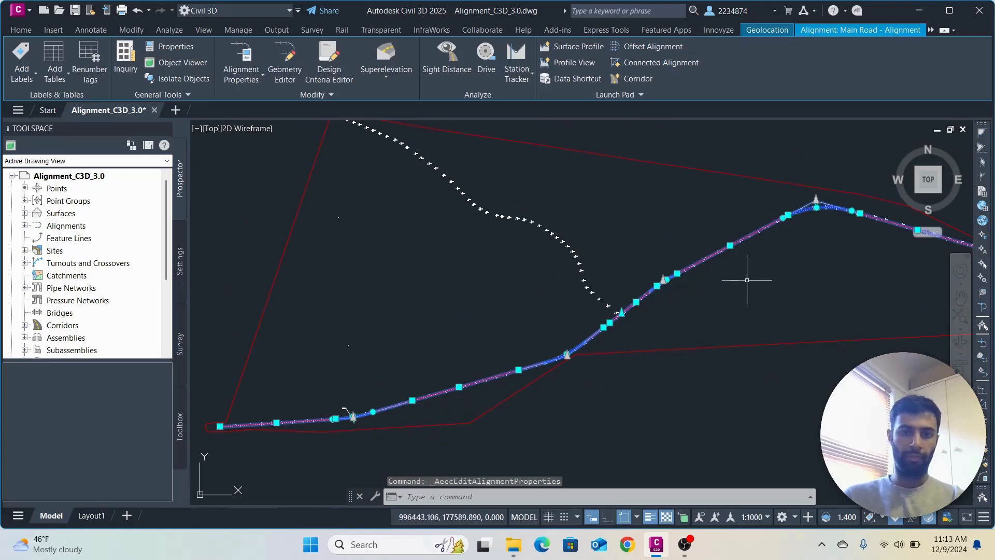
scroll(637, 312, up, 3)
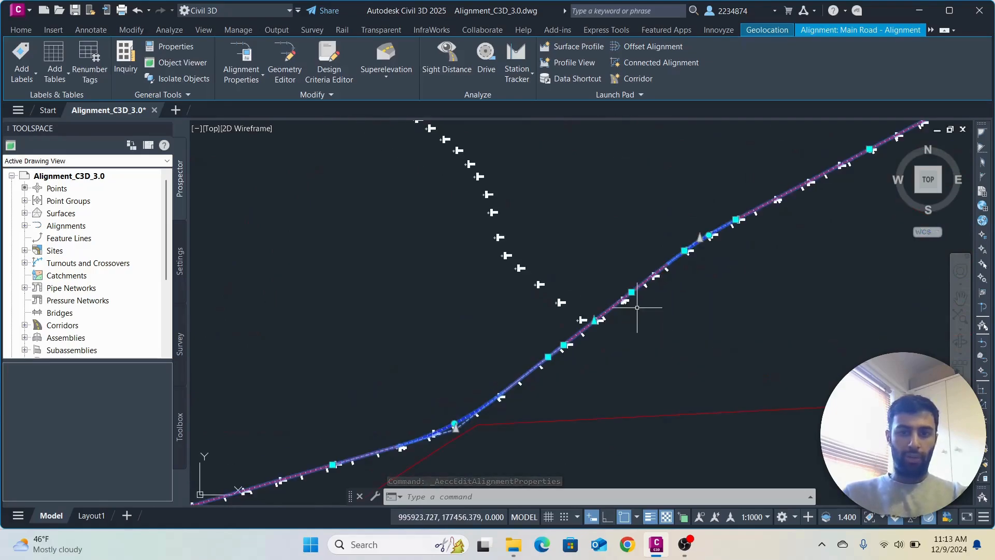
Examine the row of side-road survey points and where it meets the main road alignment
middle_drag(642, 312, 712, 295)
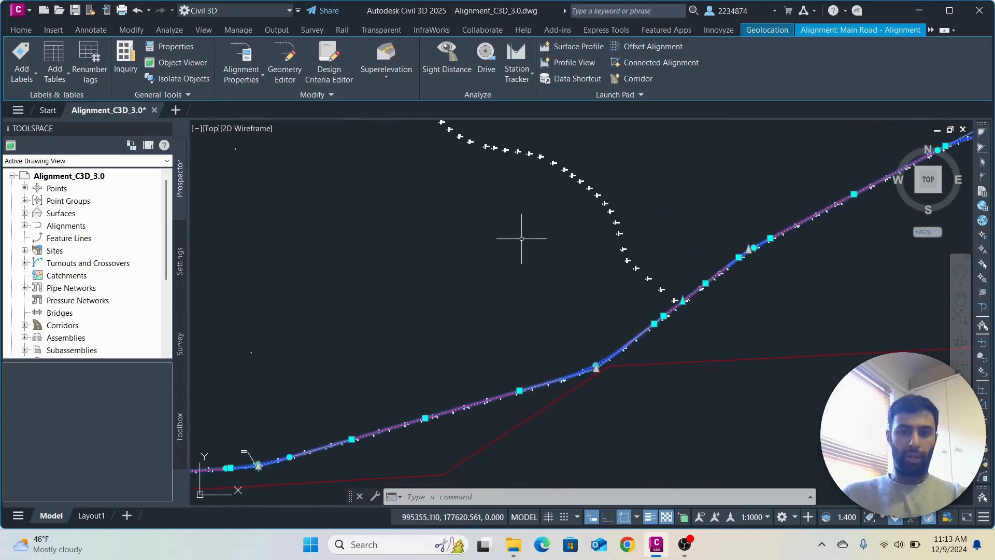
scroll(521, 238, down, 2)
mouse_move(524, 237)
middle_down()
mouse_move(511, 292)
mouse_move(495, 300)
middle_up()
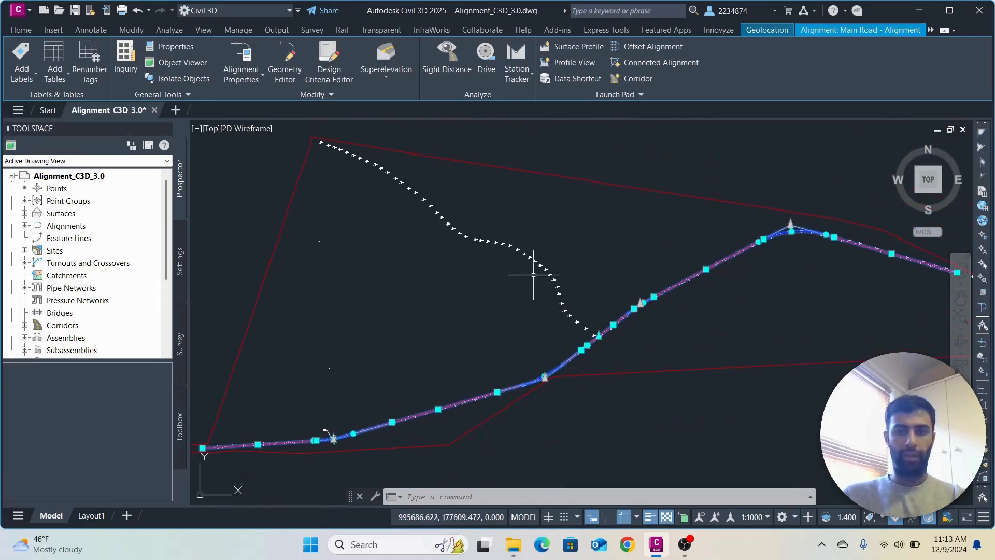
scroll(528, 290, up, 2)
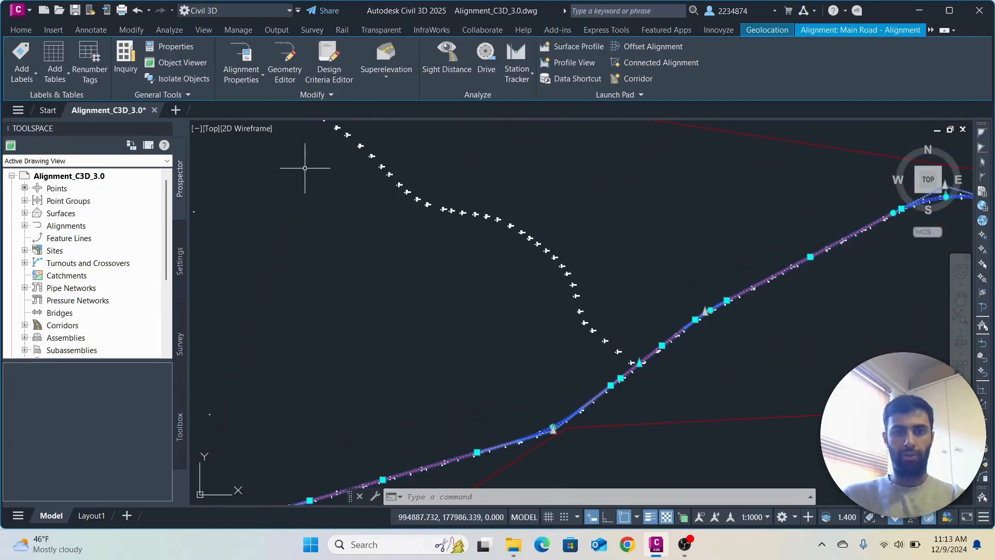
middle_drag(442, 274, 377, 255)
scroll(532, 317, up, 3)
scroll(521, 315, down, 1)
middle_drag(498, 300, 422, 255)
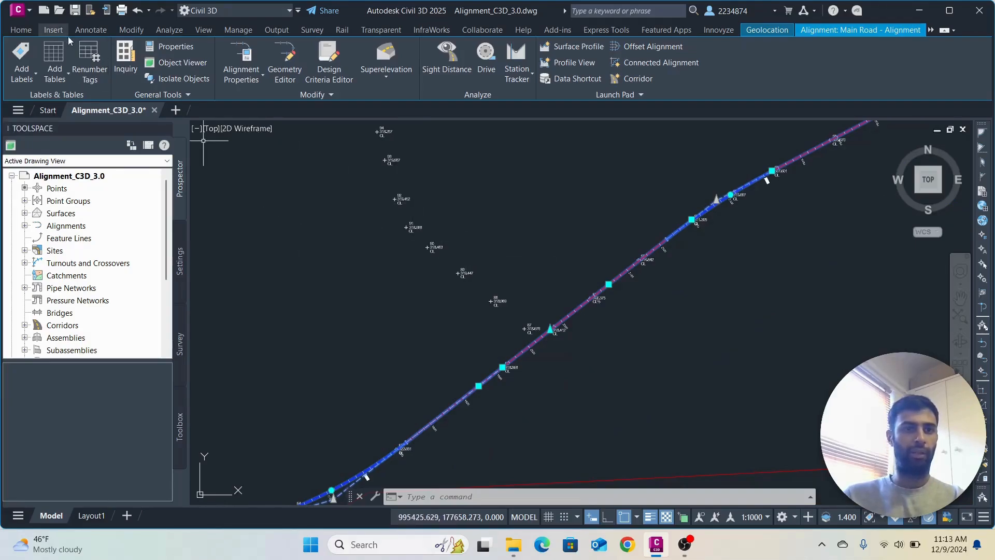
key(Escape)
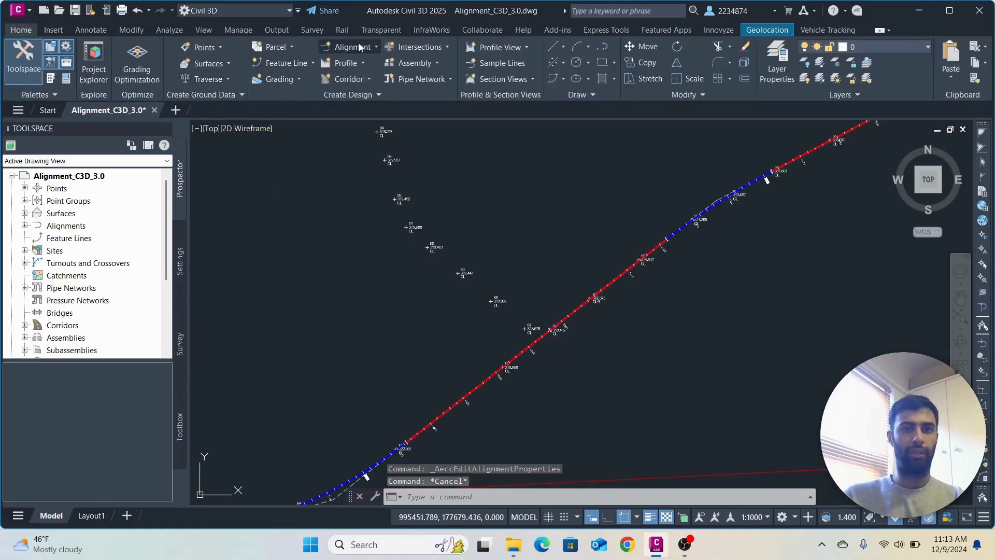
Start a new centreline alignment by layout, named Side Road - HA, with the description "CL for side road"
click(358, 47)
click(397, 70)
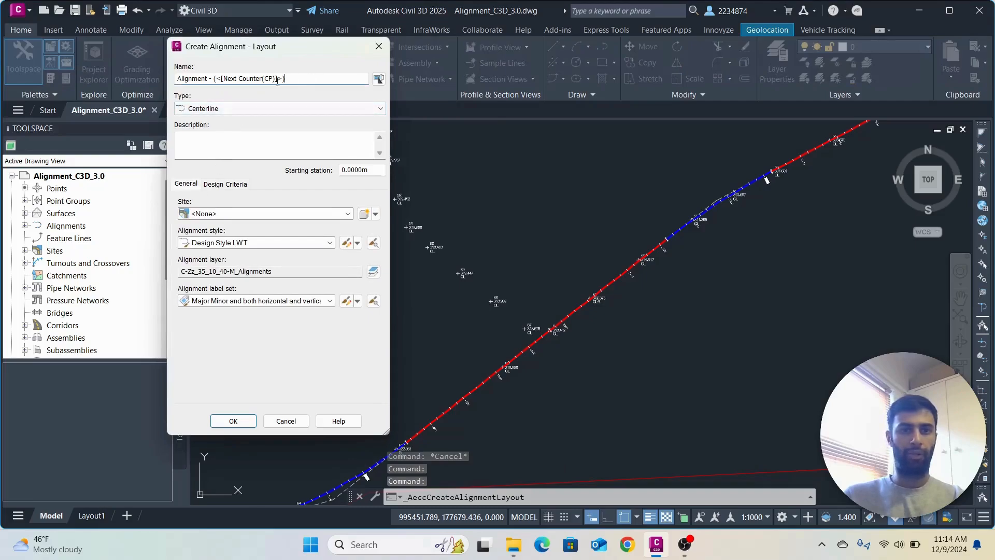
text(HL)
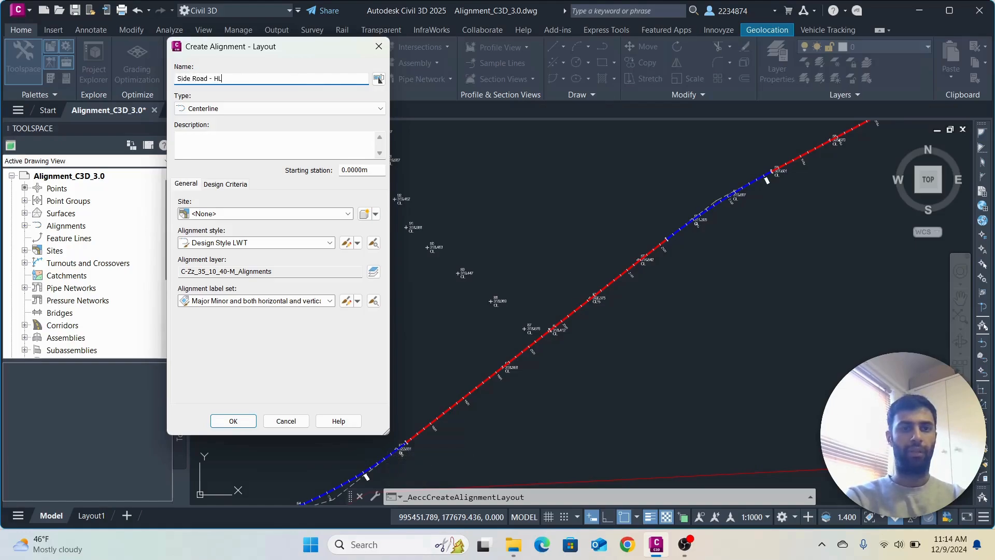
click(239, 144)
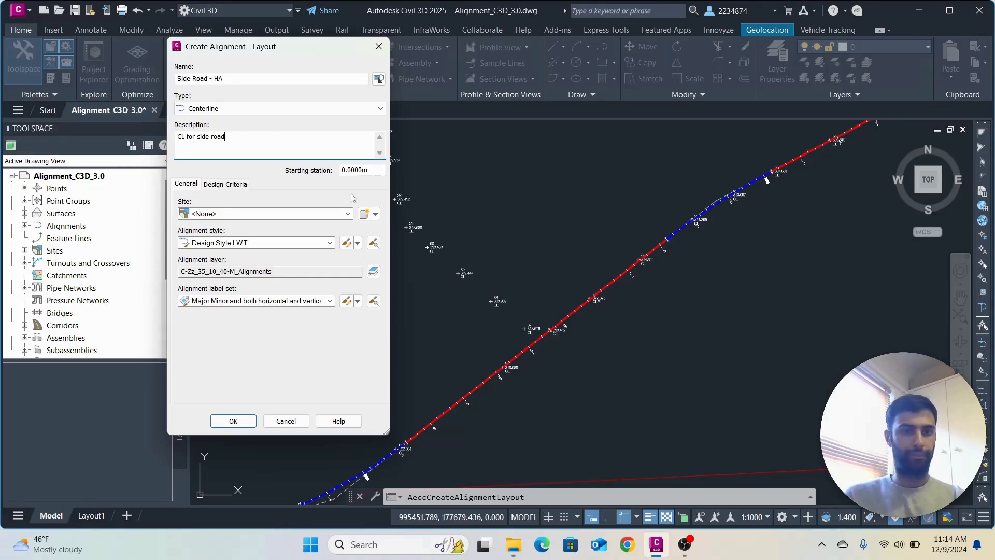
Set the side road's starting design speed to 50 km/h, enable criteria-based design with the design criteria file, and create the alignment
click(228, 185)
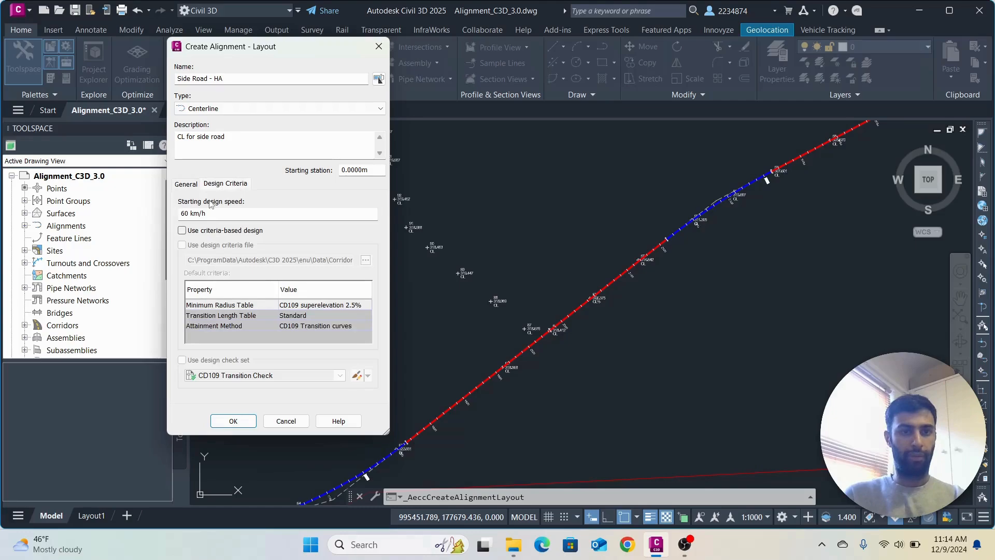
drag(186, 214, 184, 230)
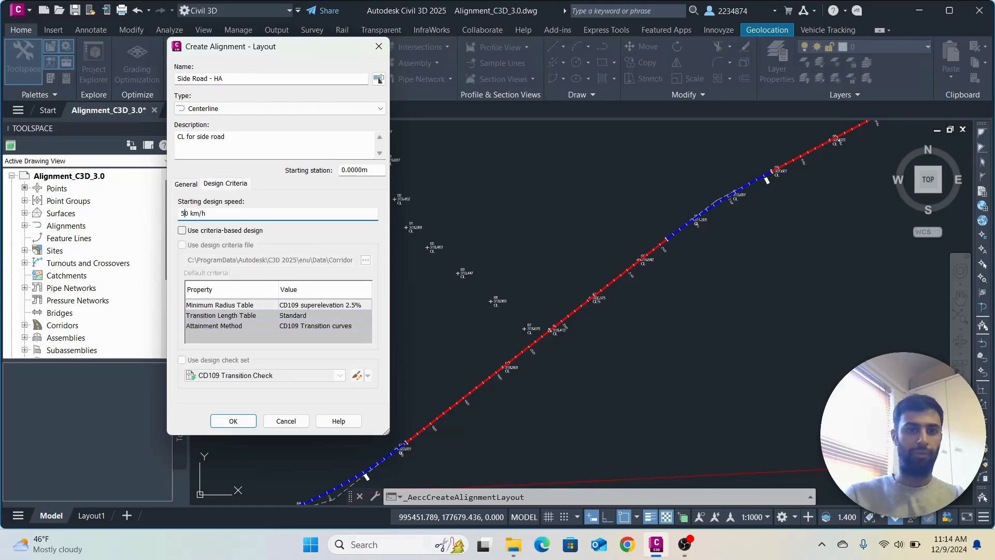
click(243, 230)
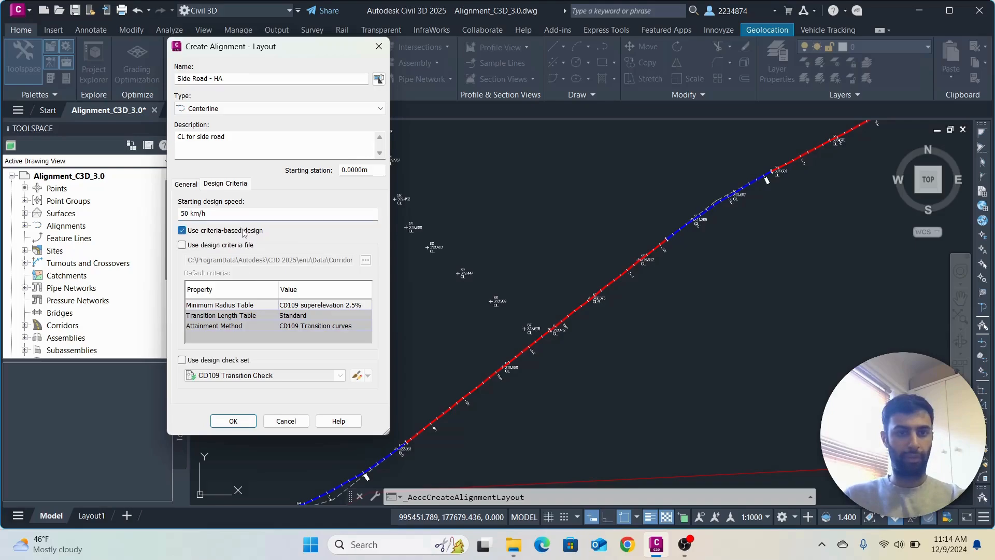
click(220, 245)
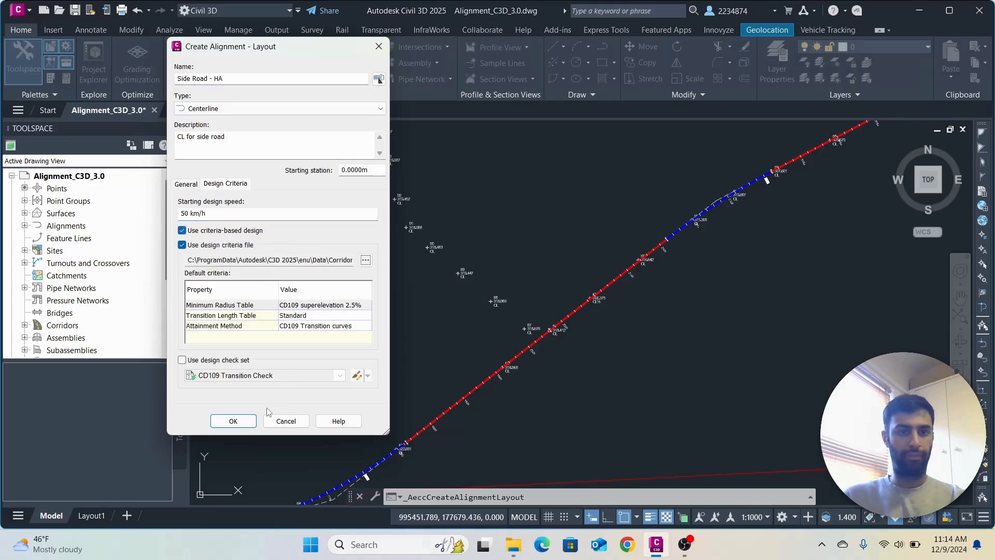
click(234, 420)
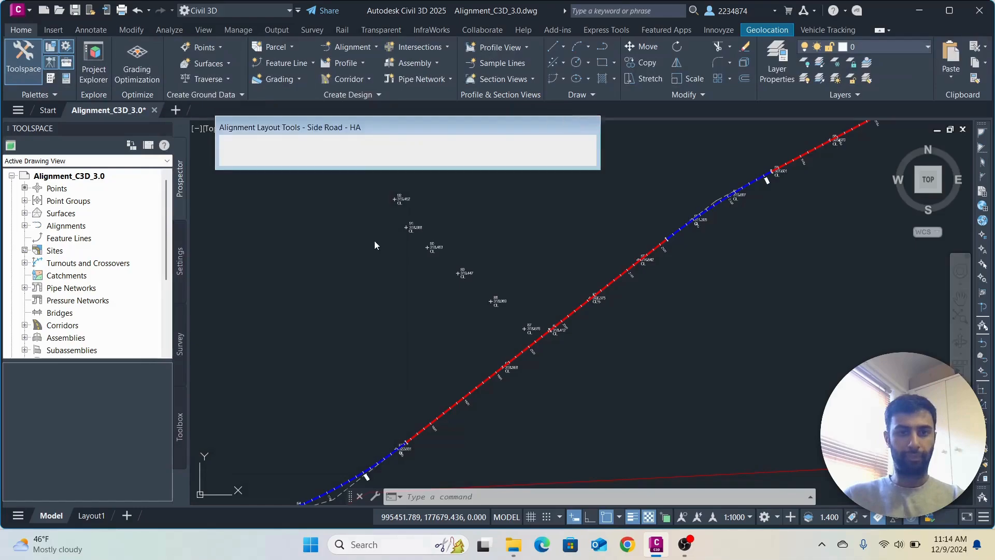
Try laying out the side road as tangents with curves from survey point 113 through point 109 to point 104
scroll(339, 234, down, 2)
scroll(342, 233, down, 3)
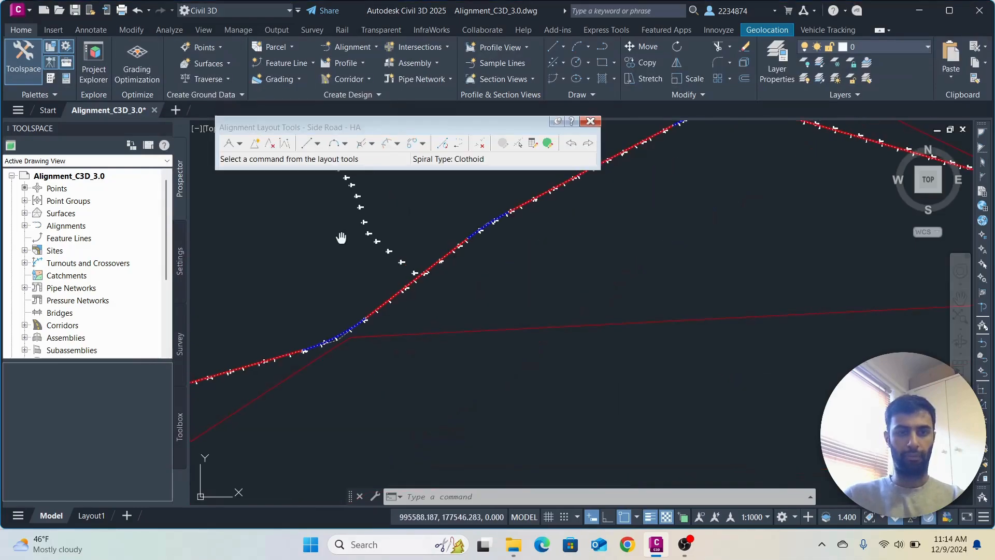
click(240, 144)
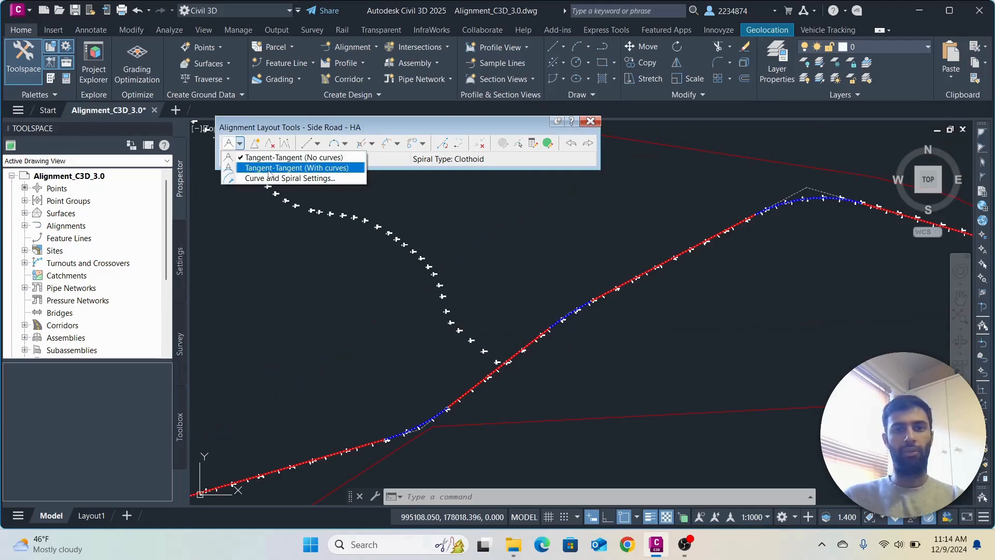
click(269, 169)
scroll(295, 290, up, 3)
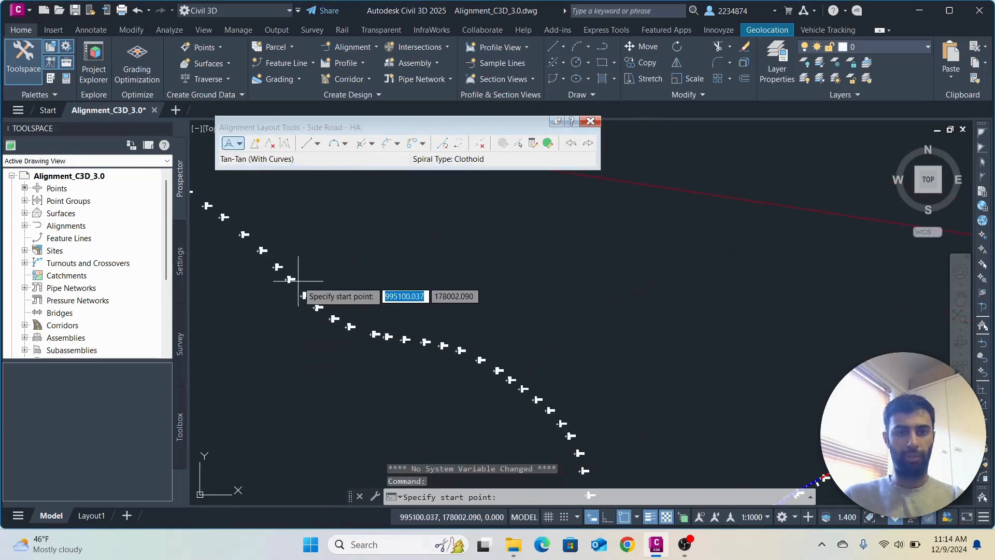
scroll(288, 279, up, 5)
click(299, 263)
scroll(299, 263, down, 5)
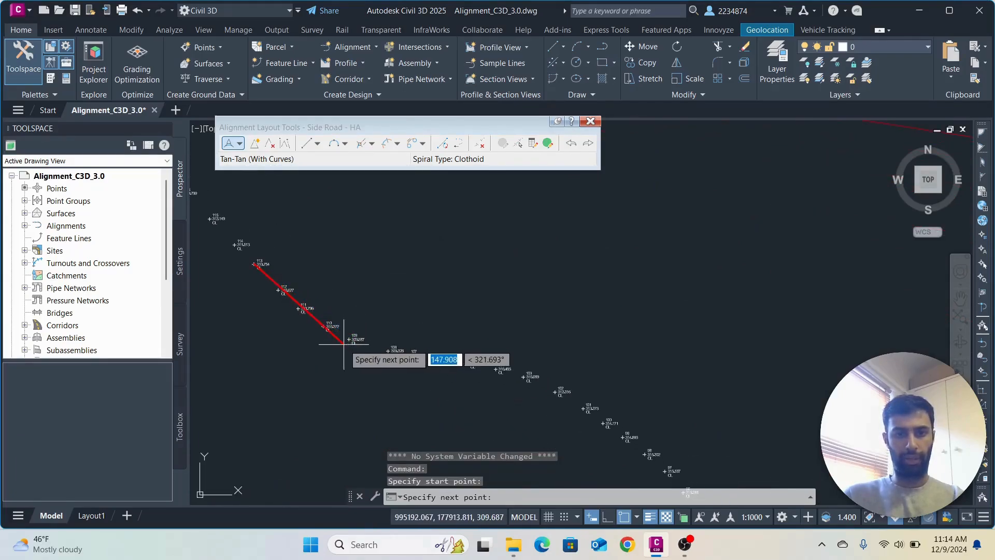
click(349, 340)
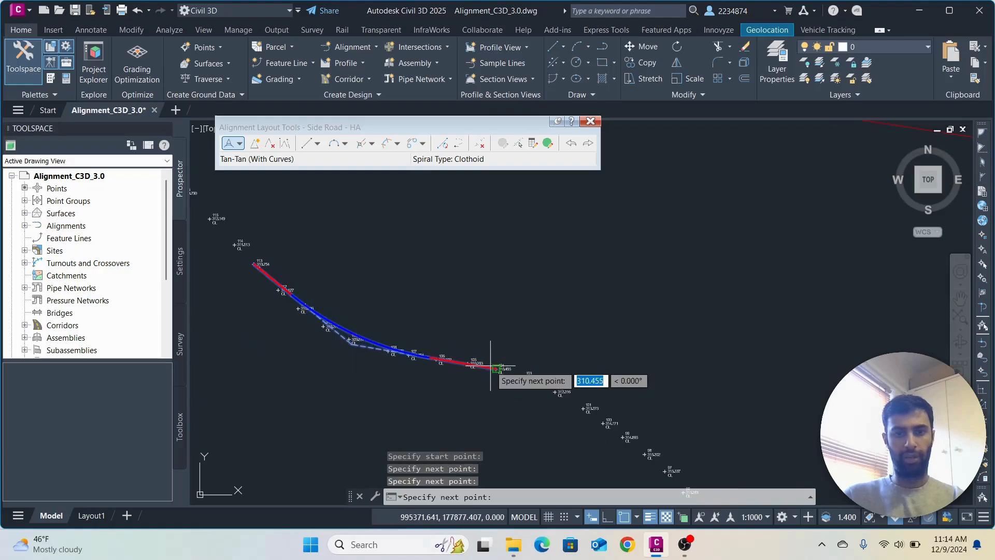
click(494, 368)
key(Return)
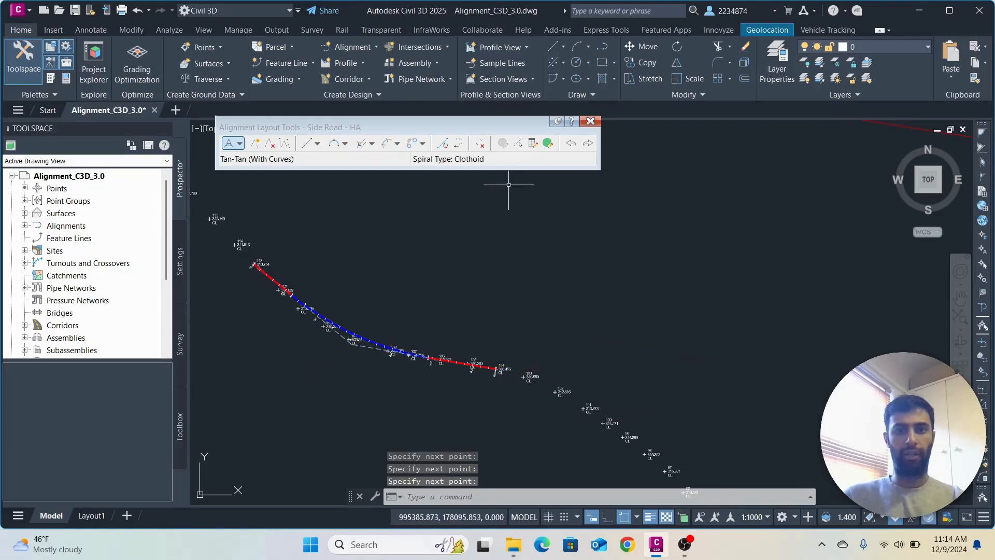
Check the side road's alignment entities and how closely the automatic curve follows the survey points
click(548, 143)
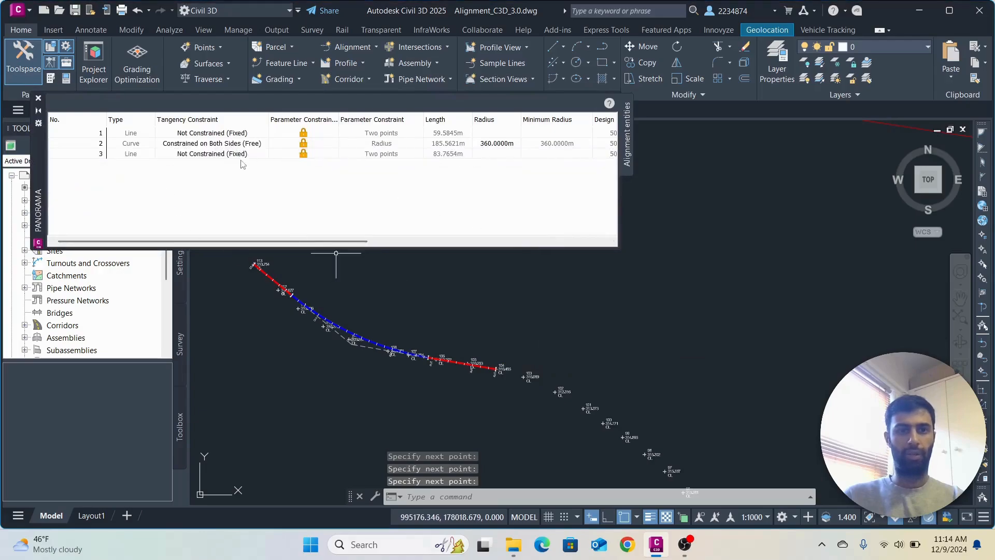
click(38, 97)
scroll(357, 298, up, 5)
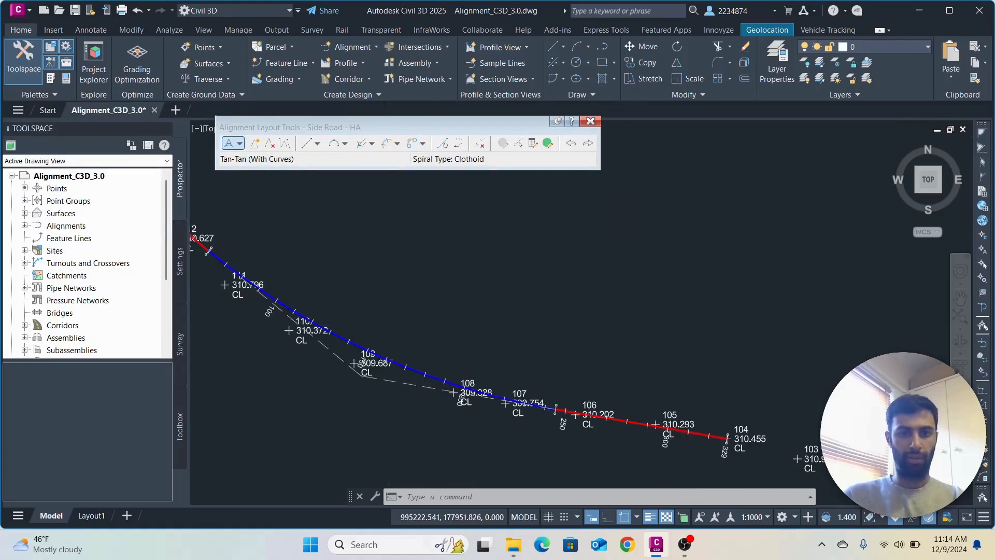
scroll(417, 284, down, 6)
scroll(355, 293, down, 2)
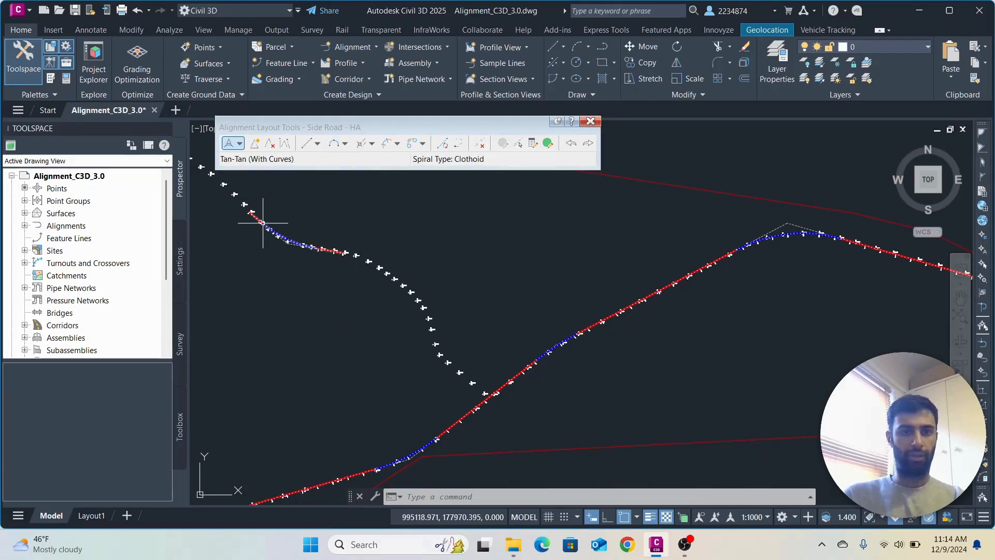
scroll(263, 223, up, 4)
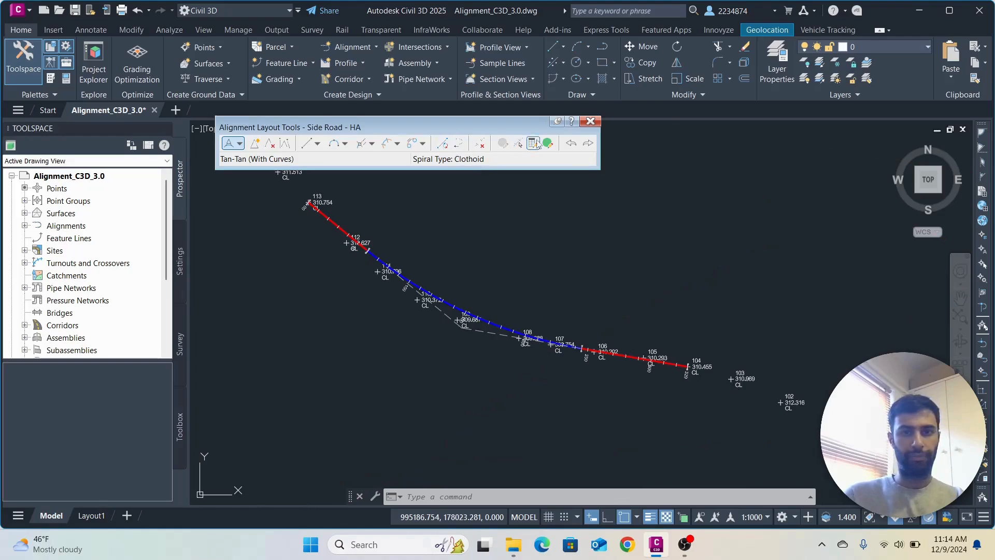
Delete the trial curve and its two tangent lines from the side road alignment
click(479, 144)
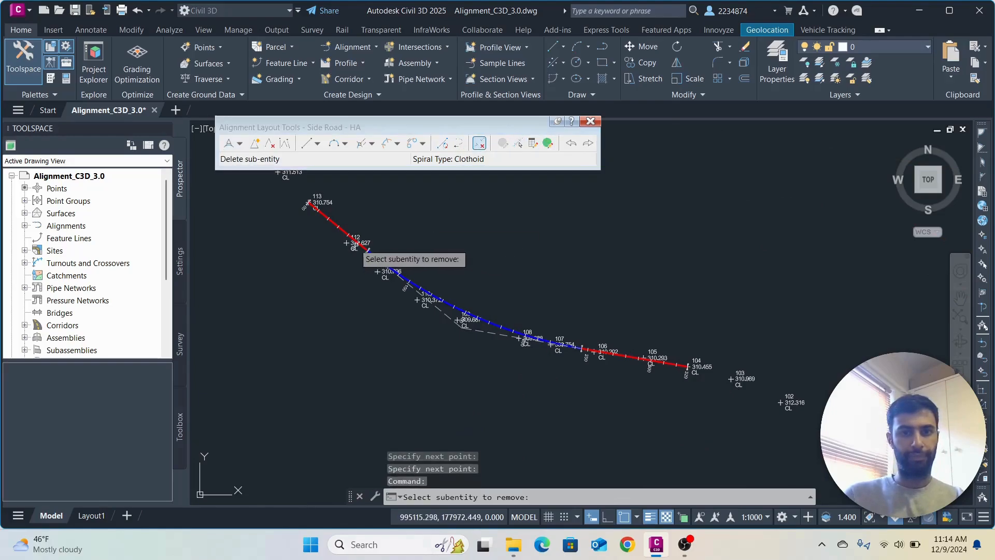
click(403, 281)
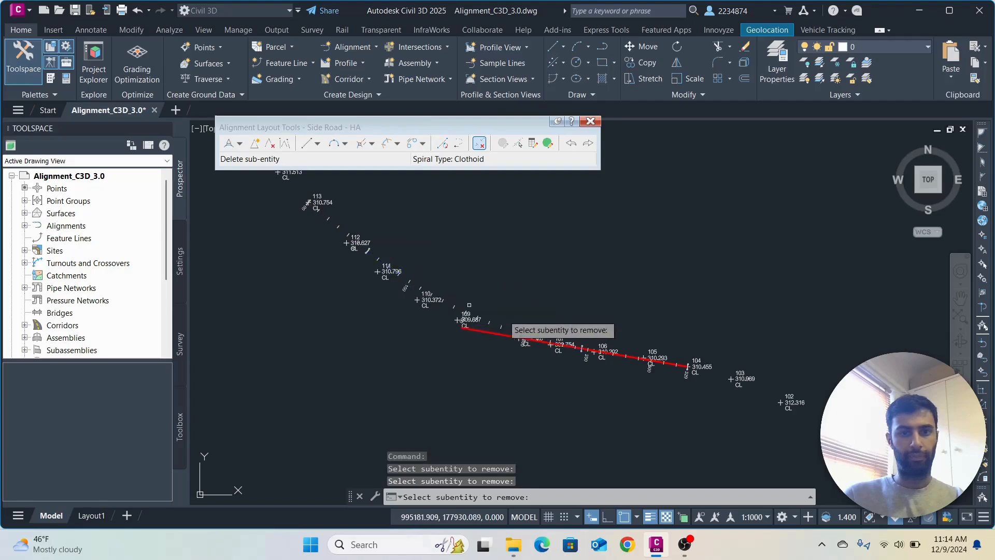
click(557, 349)
Draw a two-point fixed line for the side road from survey point 87 near the main road to point 91
scroll(539, 372, down, 2)
middle_drag(535, 371, 361, 230)
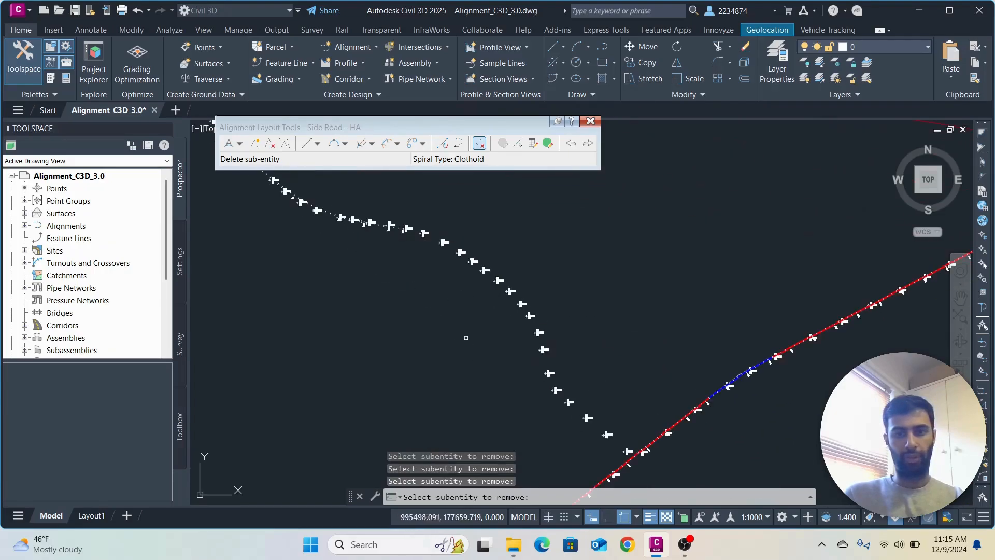
middle_drag(463, 334, 378, 263)
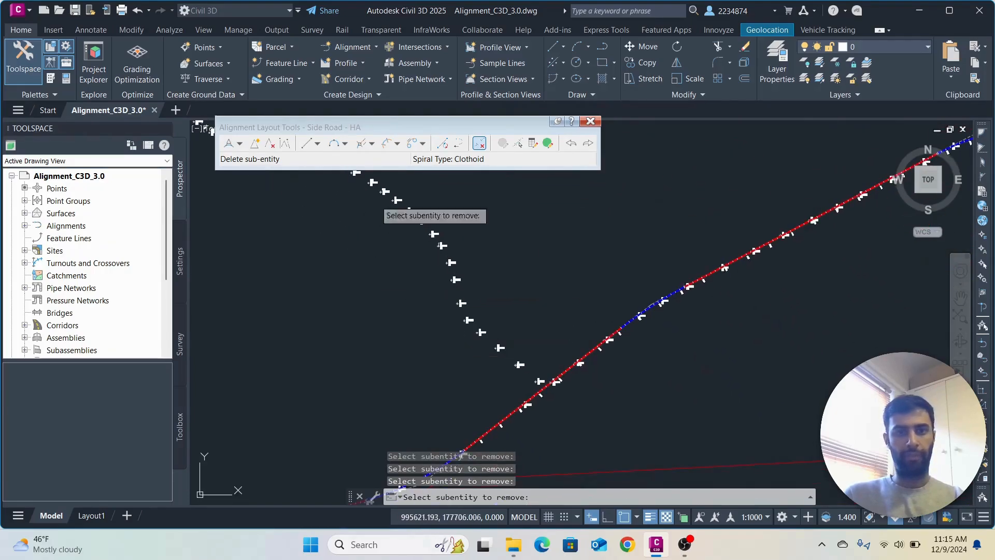
click(306, 143)
scroll(518, 332, up, 4)
scroll(495, 352, up, 4)
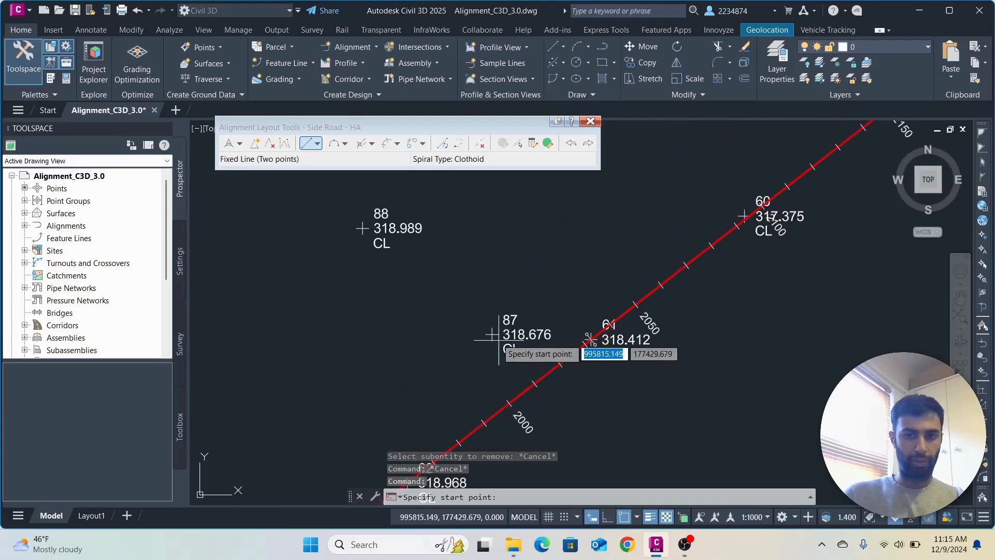
click(491, 334)
middle_drag(316, 244, 588, 426)
scroll(592, 426, down, 6)
scroll(520, 352, up, 4)
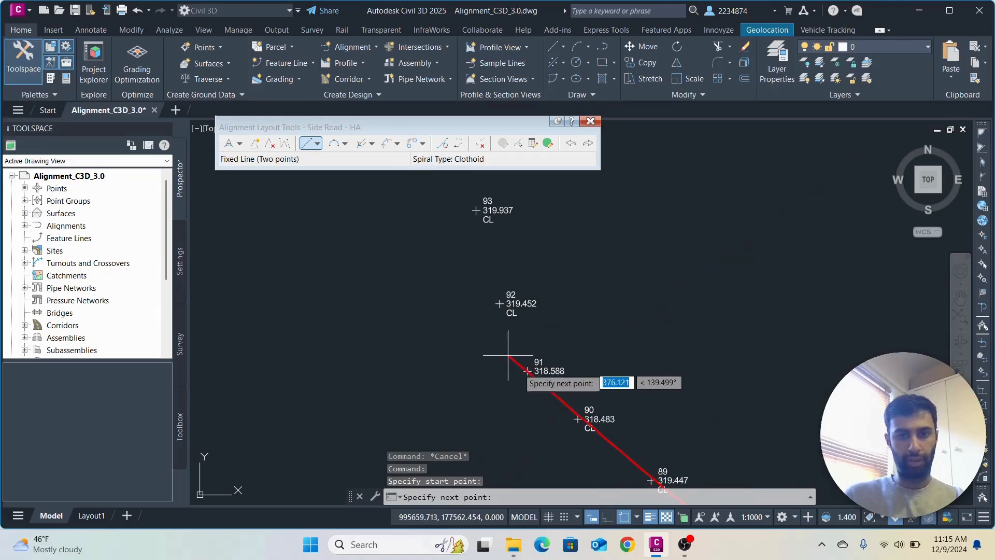
click(532, 367)
scroll(718, 413, down, 3)
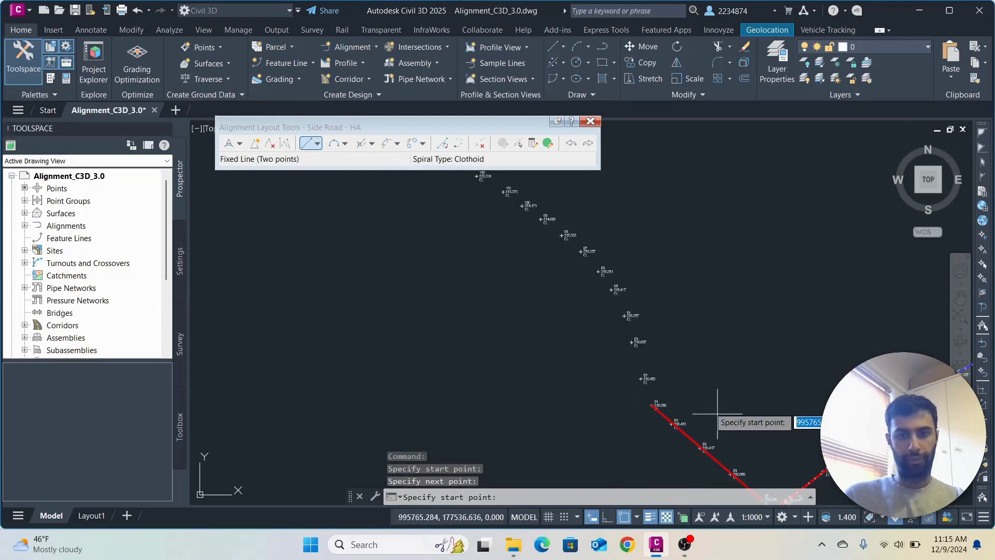
middle_drag(717, 413, 590, 306)
middle_drag(633, 361, 555, 335)
scroll(642, 398, up, 2)
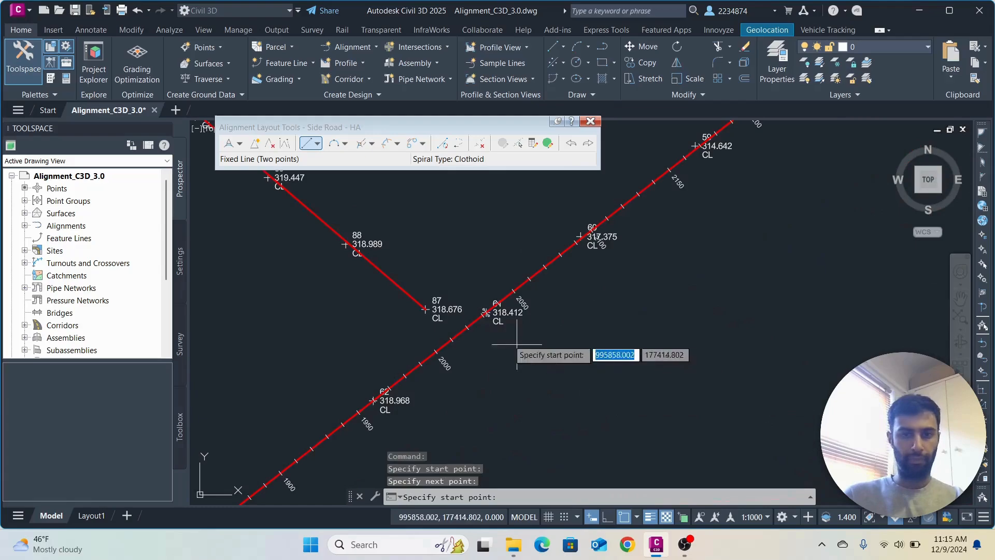
key(Return)
Stretch the side road line's start past point 87 to the main road centreline, between stations 2000 and 2050
middle_drag(776, 477, 384, 258)
scroll(413, 315, up, 2)
middle_drag(513, 448, 418, 271)
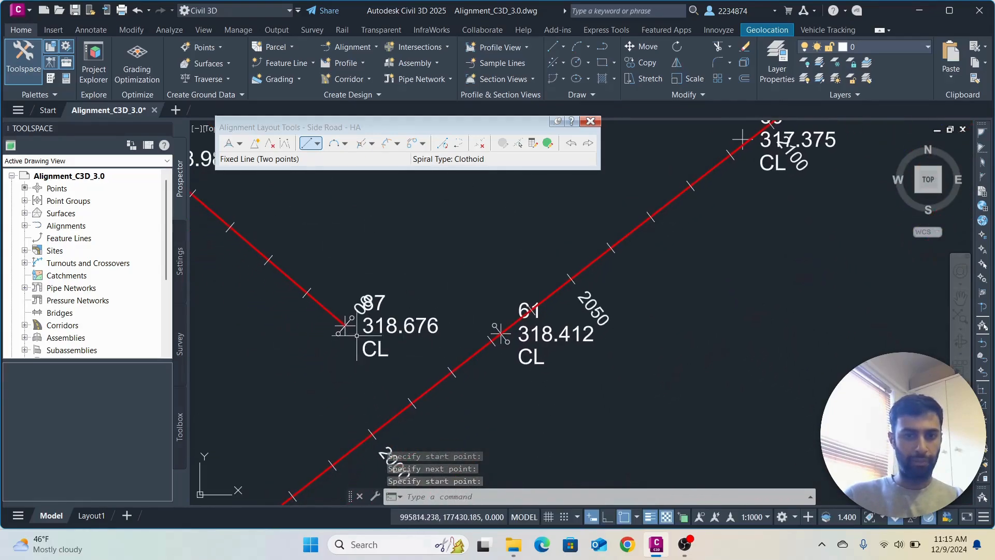
key(Escape)
click(344, 324)
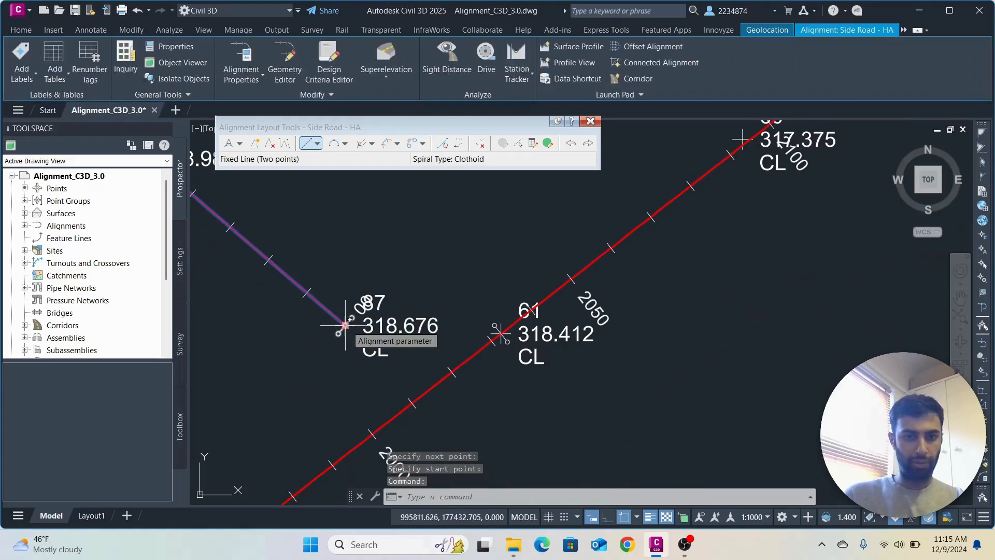
click(344, 325)
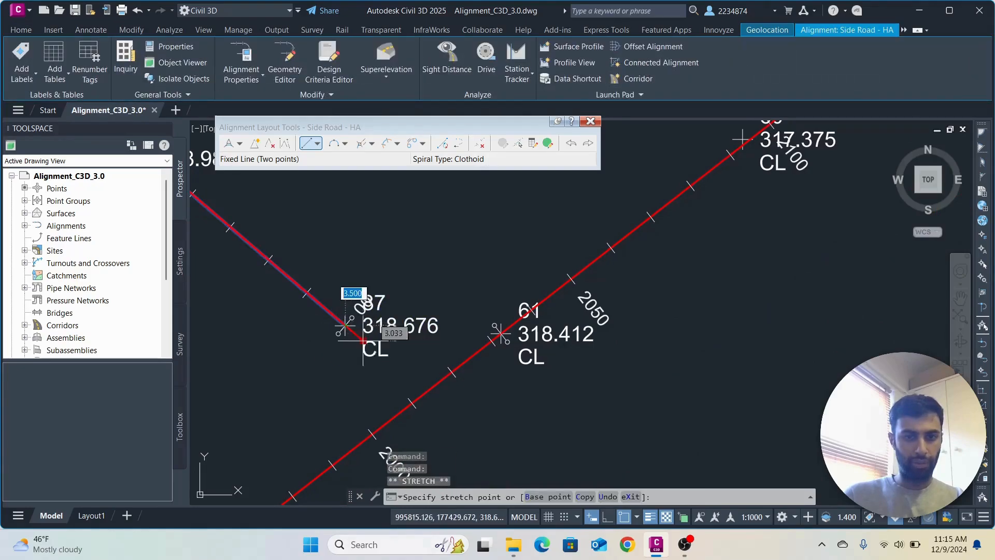
click(429, 396)
scroll(473, 438, down, 2)
middle_drag(491, 438, 584, 429)
scroll(566, 409, up, 4)
right_click(568, 400)
right_click(491, 374)
click(434, 366)
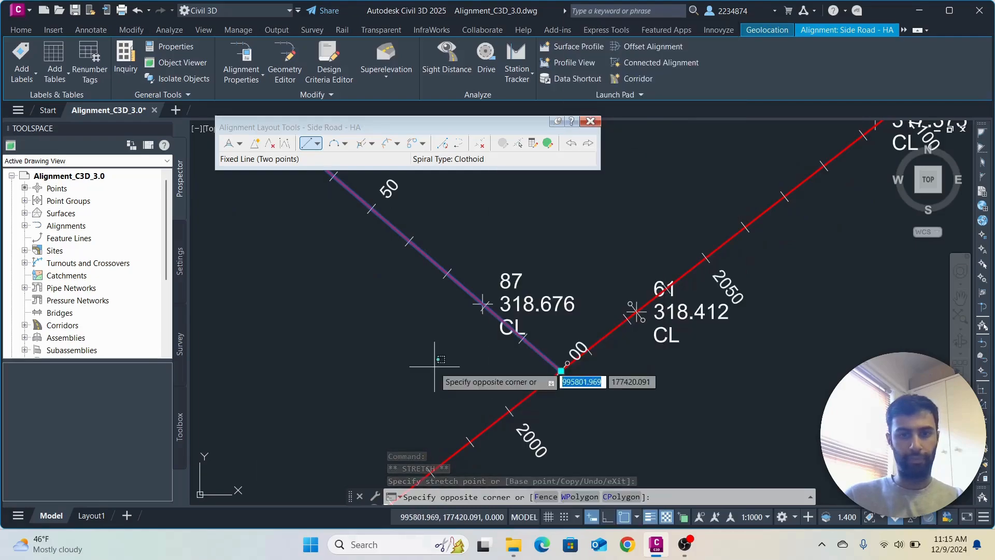
Check the side road line against survey points 87 and 88 and its junction with the main road centreline
key(Escape)
scroll(586, 381, up, 2)
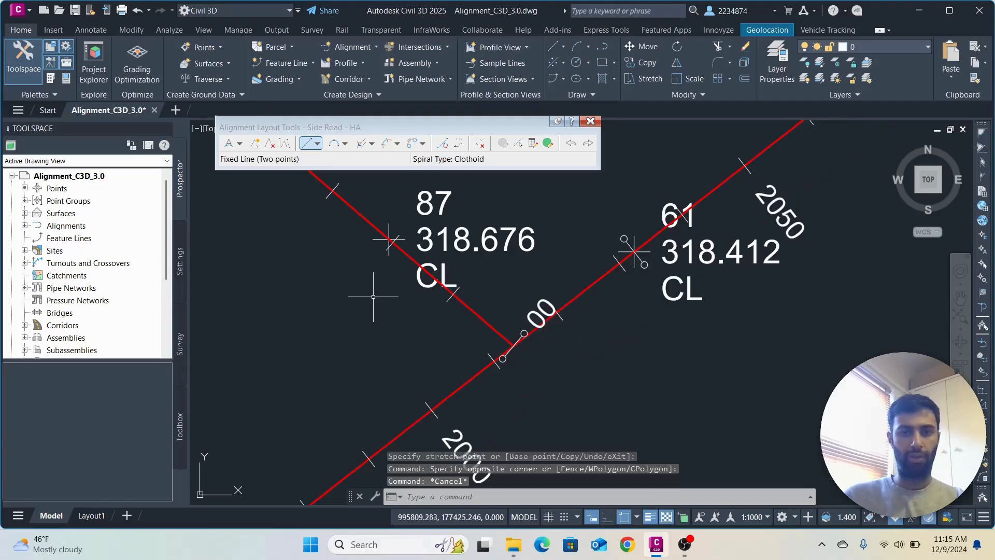
scroll(371, 291, down, 2)
middle_drag(402, 285, 516, 378)
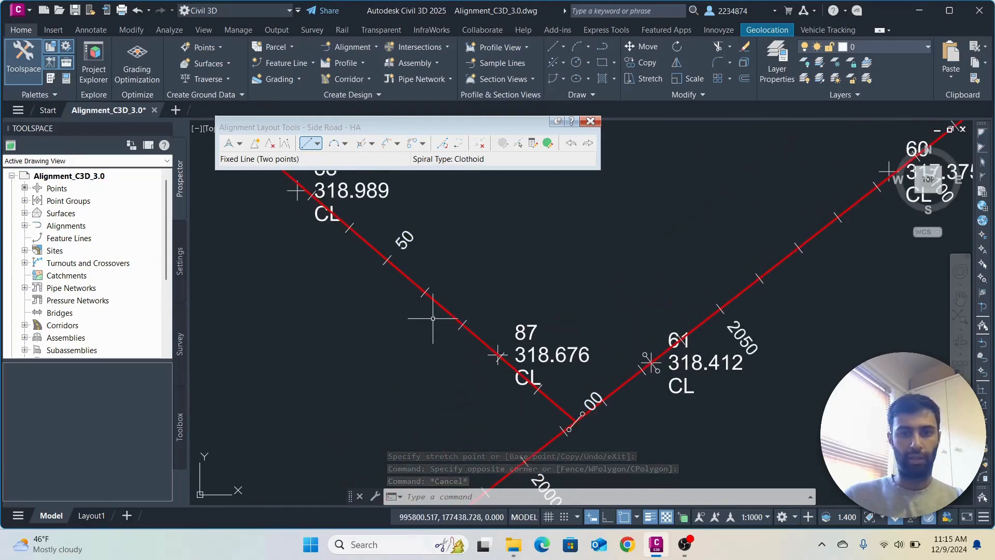
middle_drag(328, 259, 420, 348)
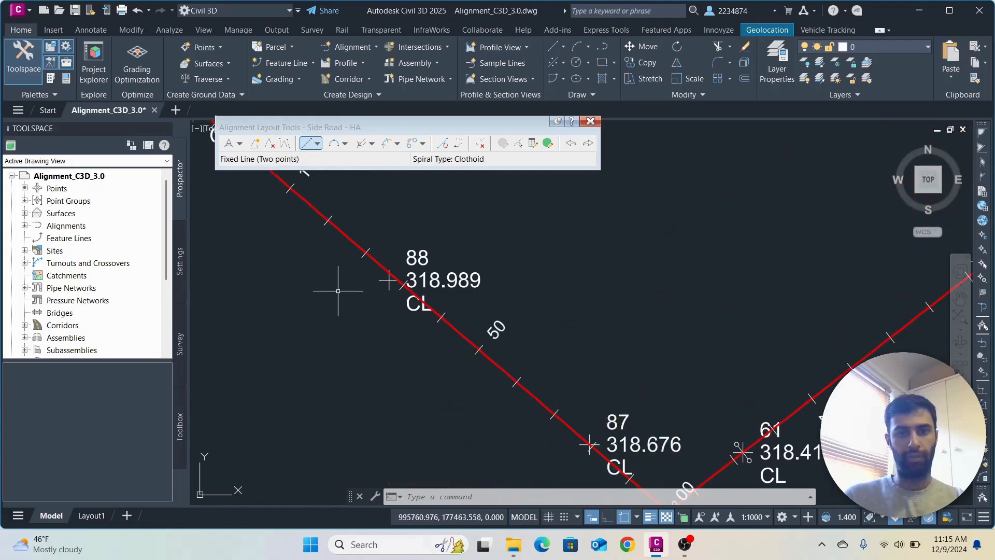
middle_drag(342, 261, 466, 400)
mouse_move(453, 355)
middle_down()
mouse_move(271, 216)
mouse_move(378, 342)
middle_up()
scroll(498, 425, up, 4)
scroll(550, 416, down, 5)
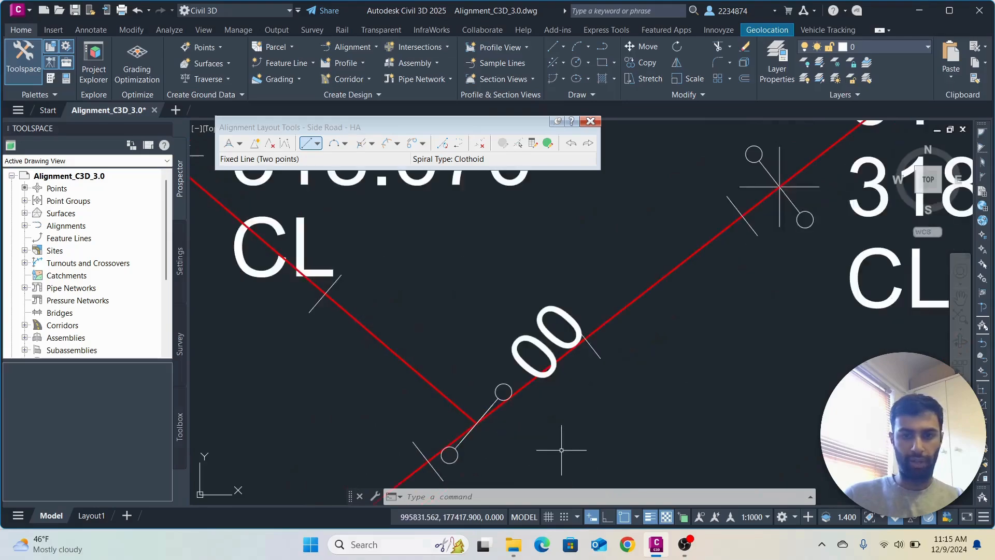
Review the overall course of the main road and side road alignments against the remaining survey centreline points
middle_drag(599, 436, 572, 295)
mouse_move(449, 337)
middle_down()
mouse_move(509, 327)
mouse_move(332, 361)
middle_up()
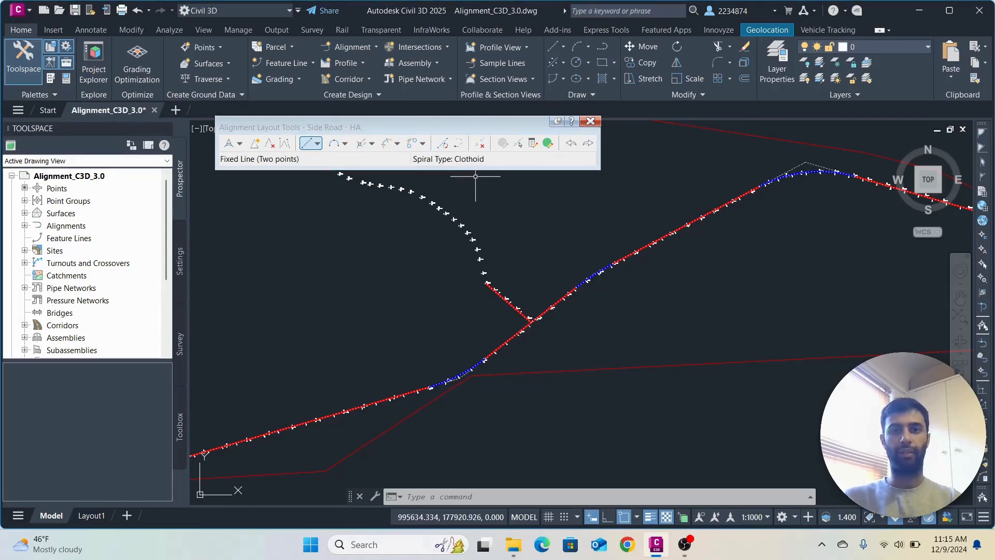
scroll(618, 227, down, 2)
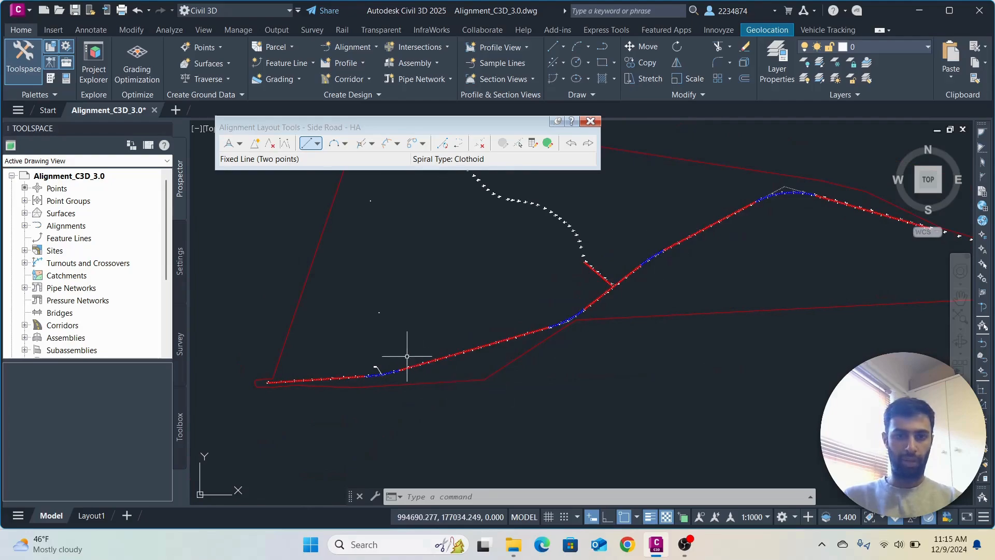
middle_drag(706, 260, 540, 320)
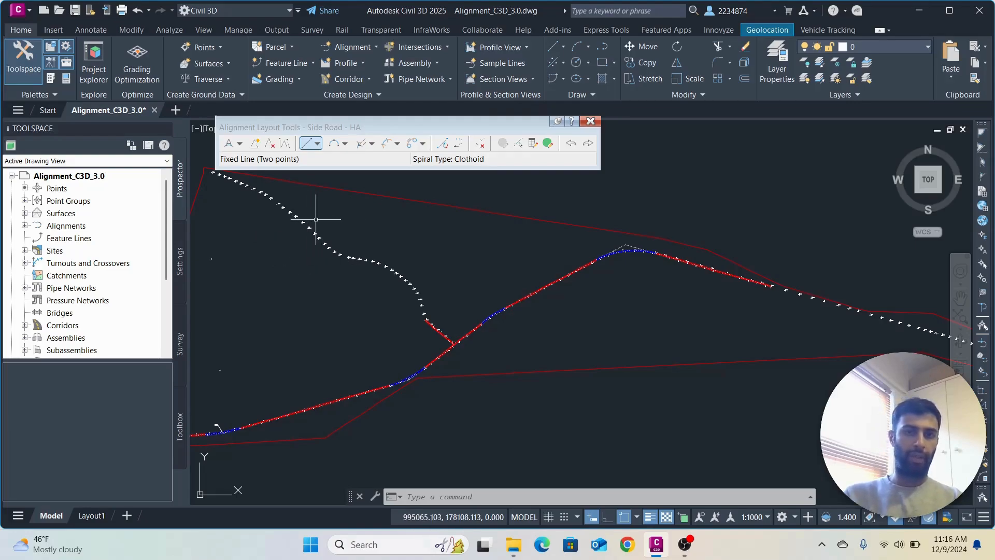
scroll(336, 251, up, 4)
scroll(367, 270, down, 4)
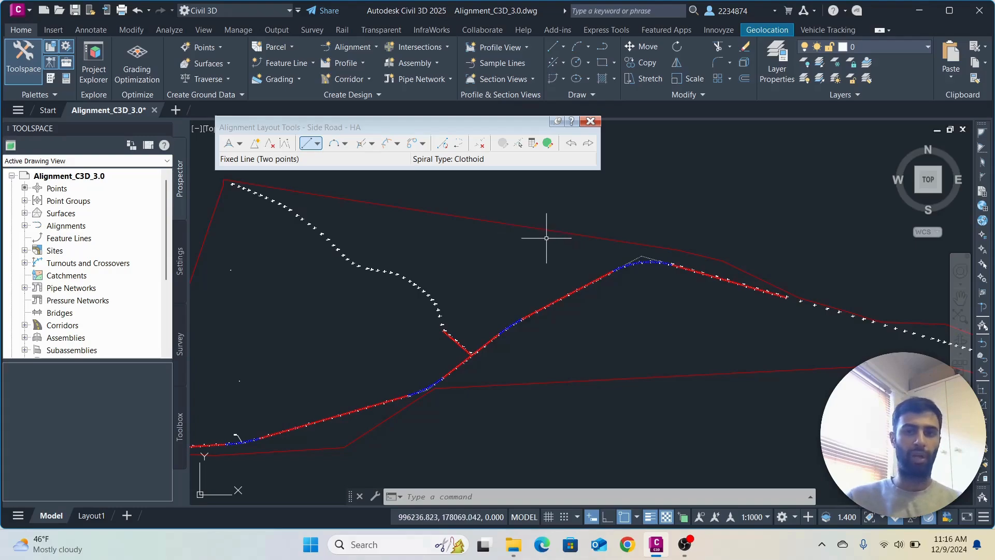
scroll(536, 274, down, 2)
middle_drag(533, 271, 648, 260)
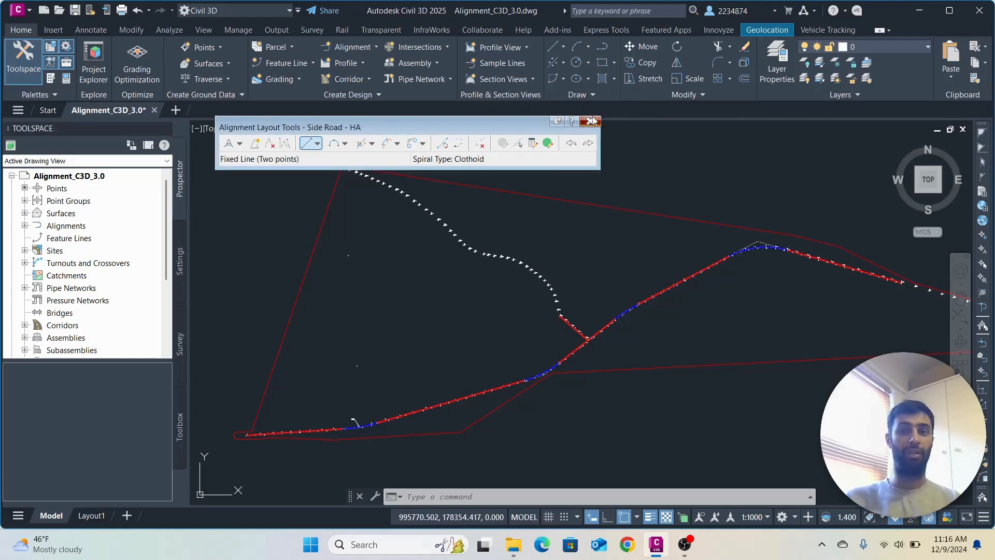
Close the side road's alignment layout tools and save the drawing as Alignment_C3D_3.0, replacing the existing file in the Civil 3D UKIE - Highway design folder
key(Escape)
key(Escape)
key(Escape)
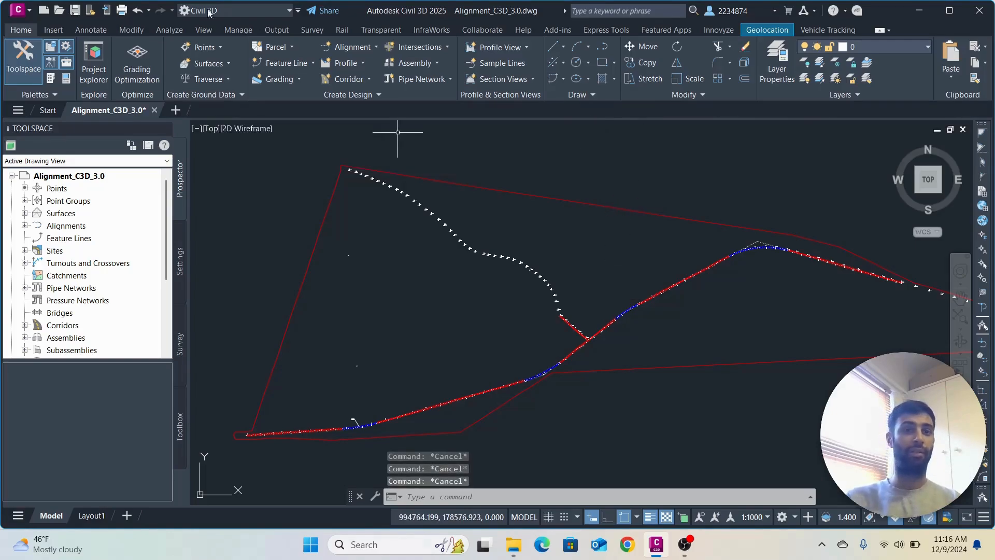
click(29, 12)
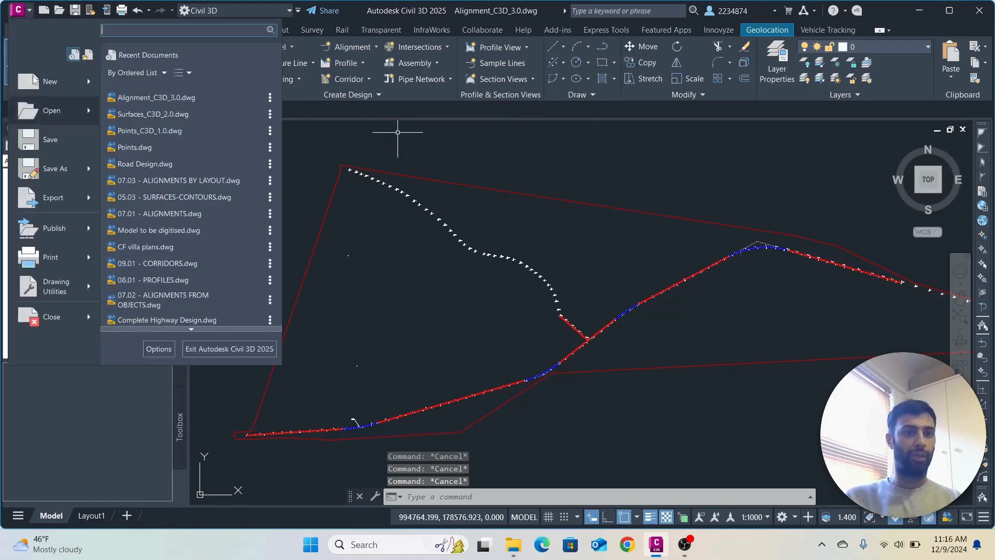
key(Escape)
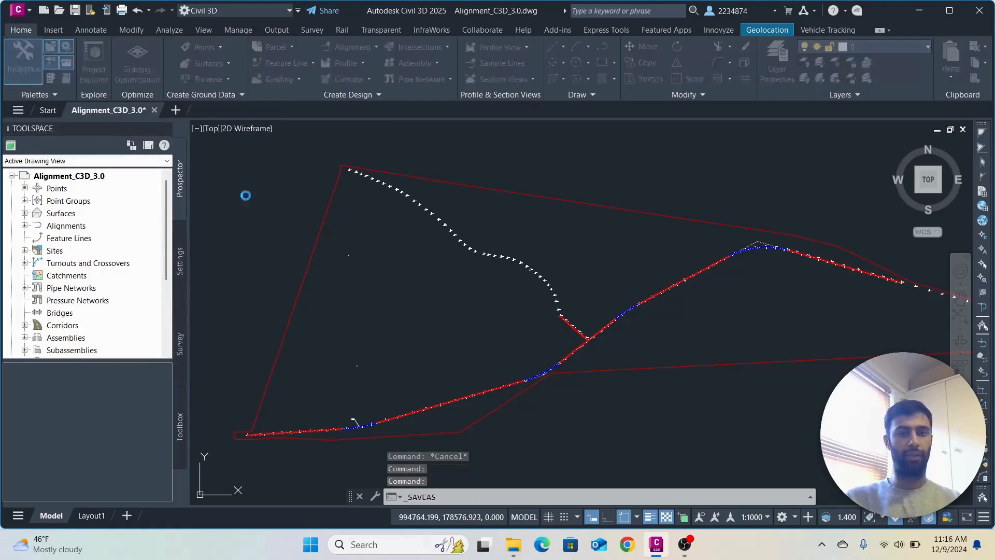
key(ctrl+shift+s)
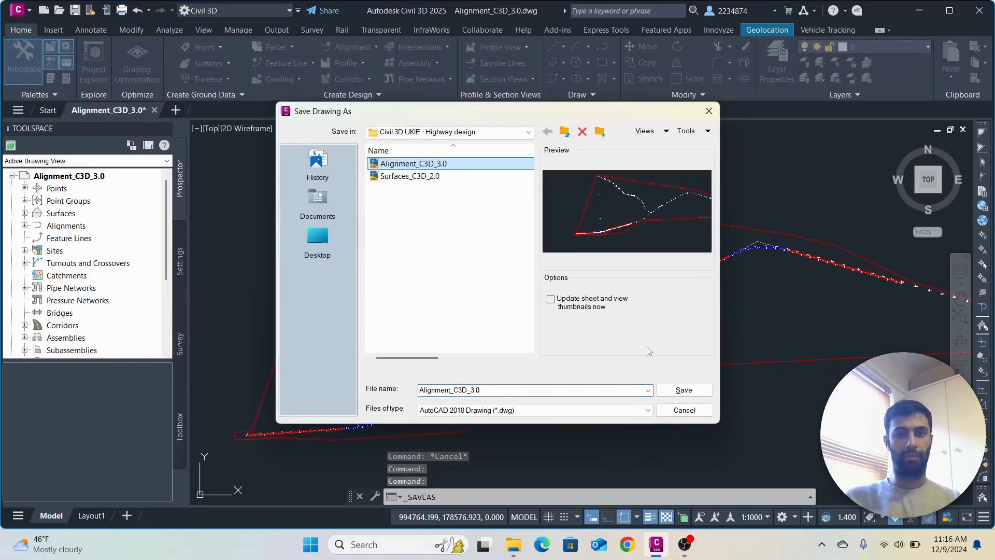
click(684, 389)
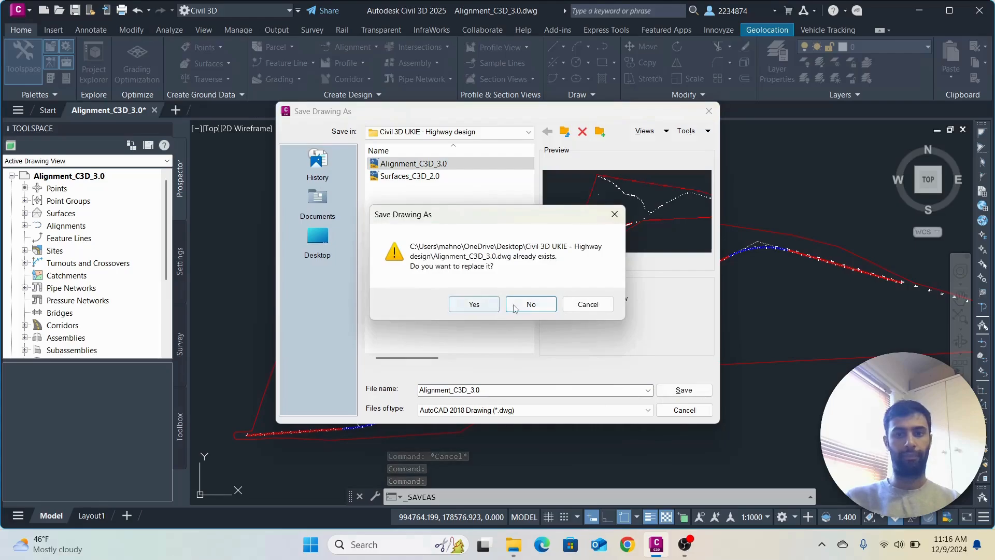
click(474, 304)
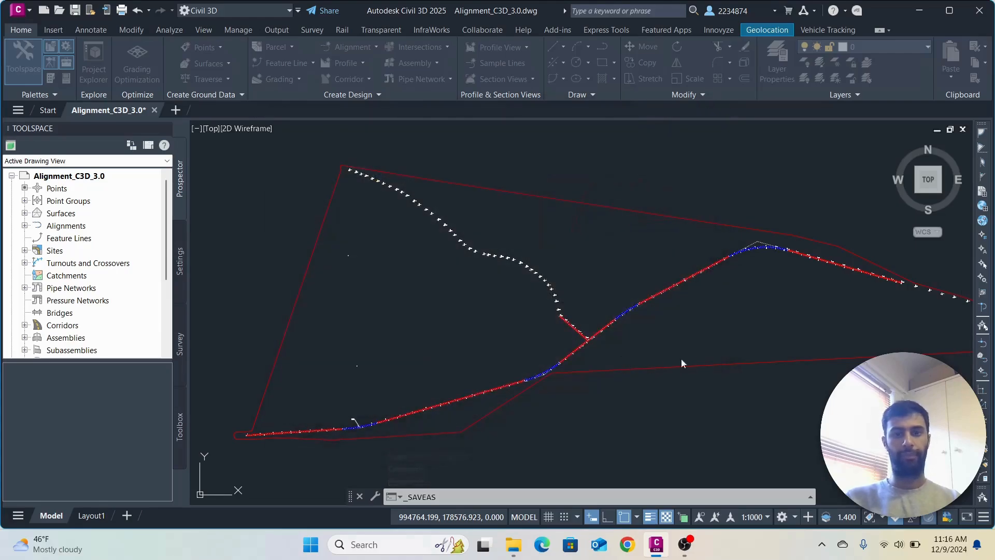